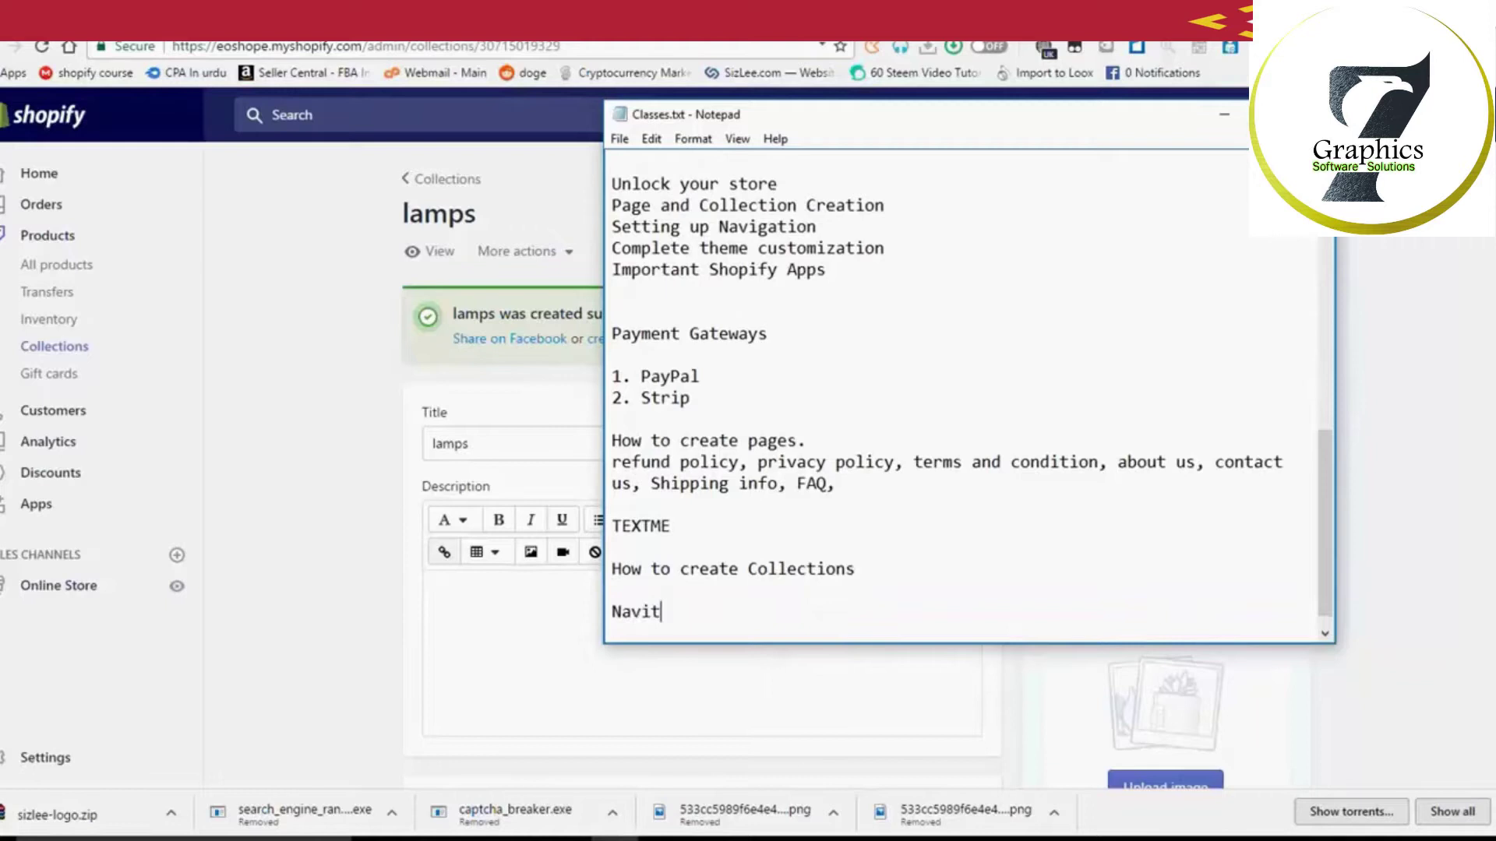
# Step: Finish the navigation heading at the end of the class notes and switch back to the Shopify admin
pyautogui.write('ations')
pyautogui.click(646, 654)
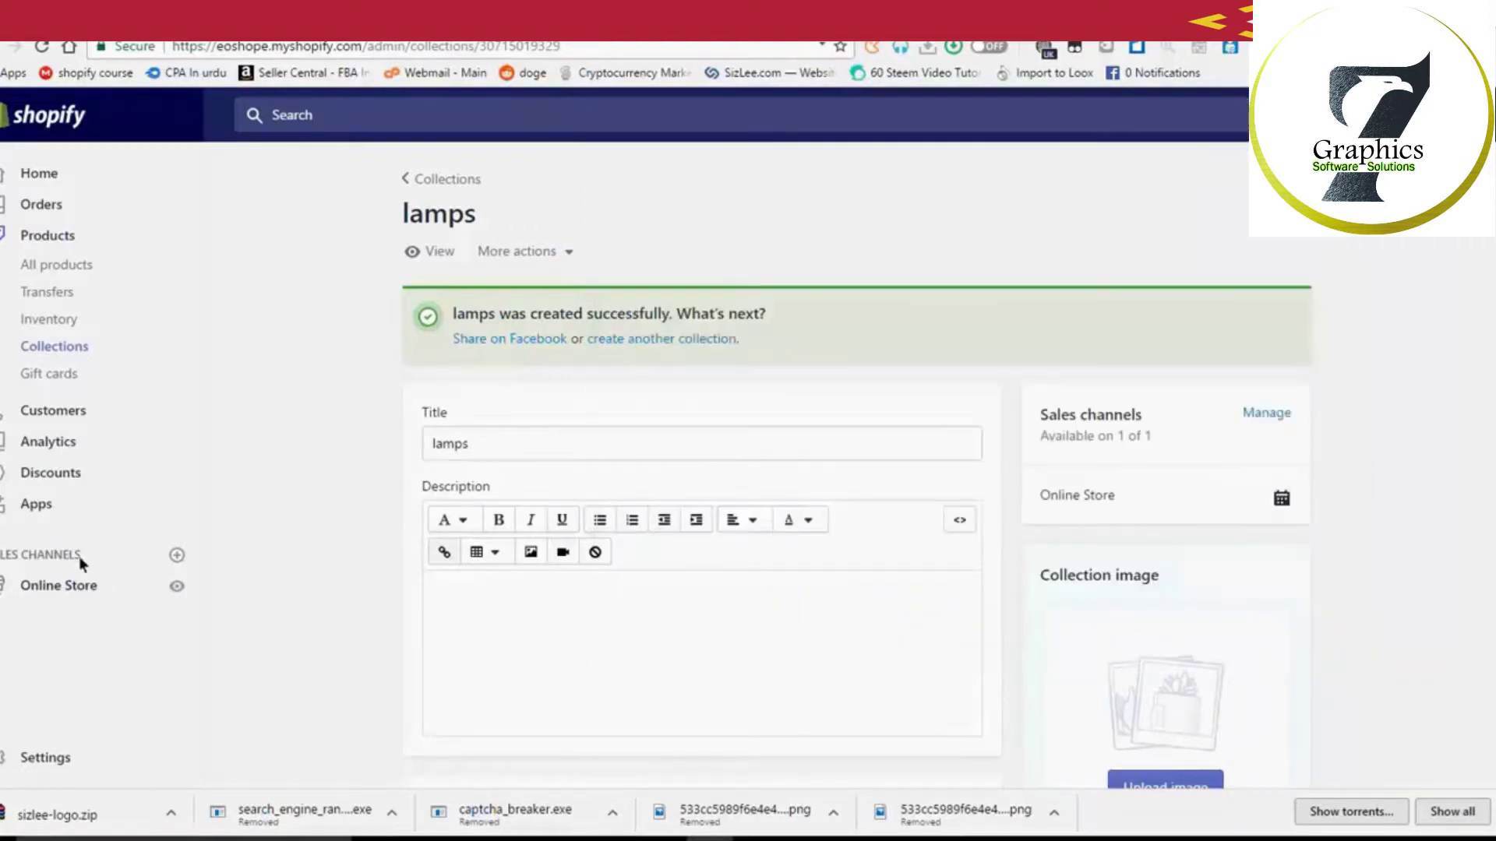
# Step: Open the Main menu for editing in the online store's navigation settings and view the live store
pyautogui.click(117, 587)
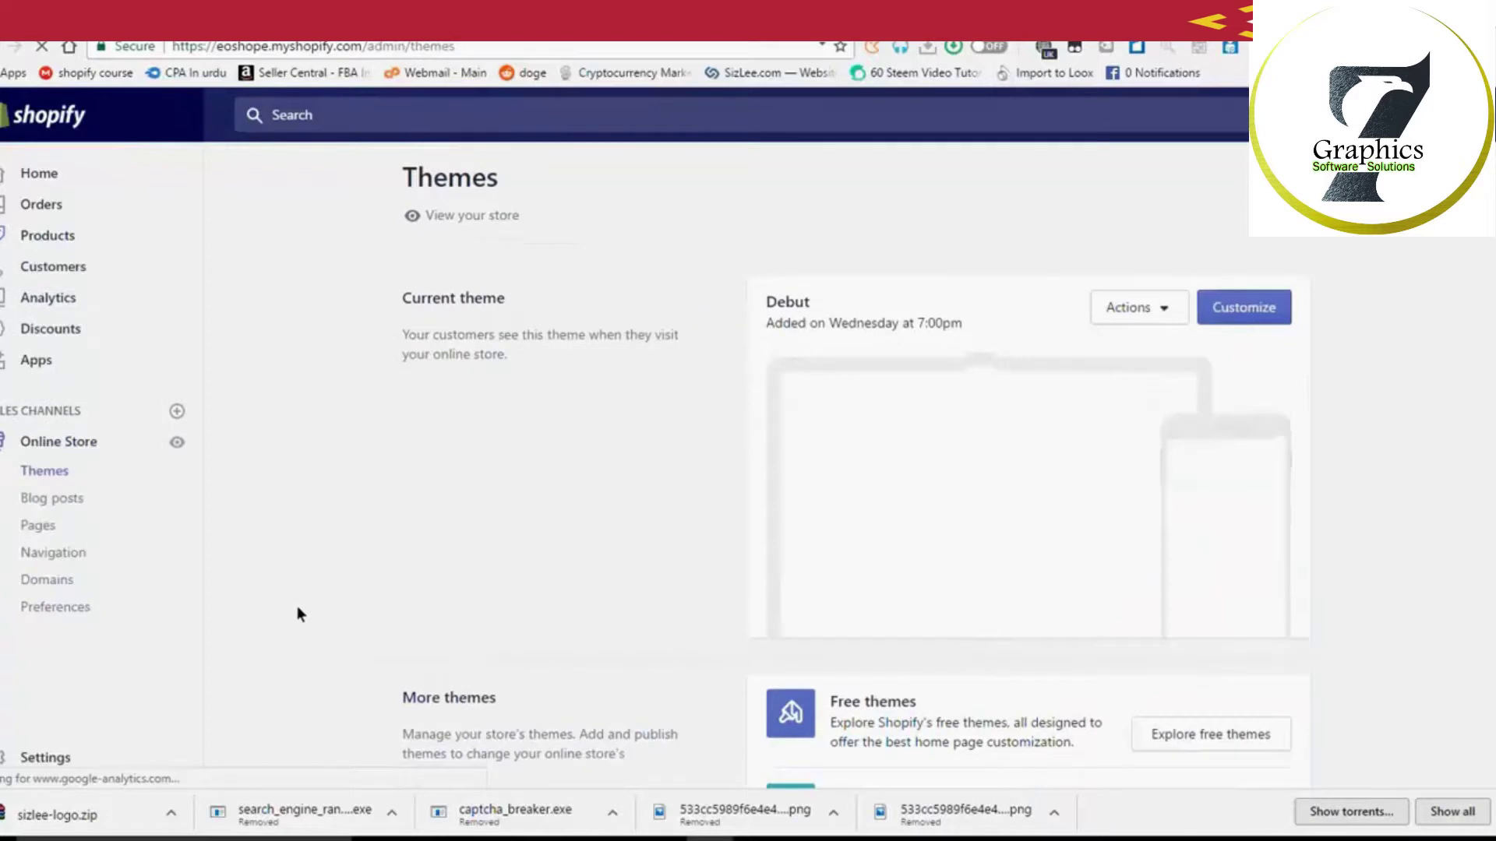
pyautogui.scroll(-3, 298, 608)
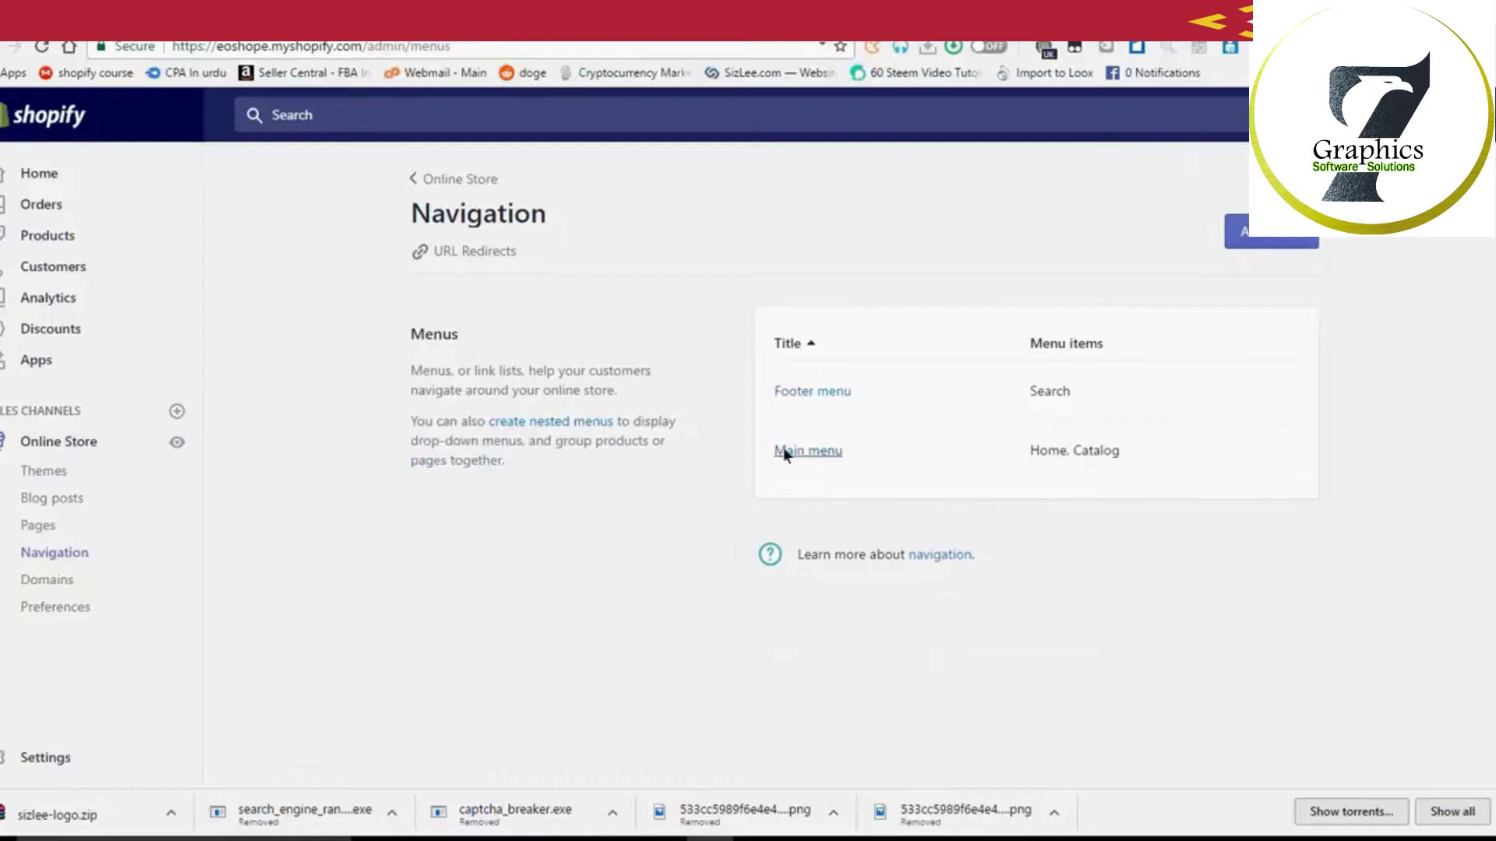
pyautogui.click(803, 454)
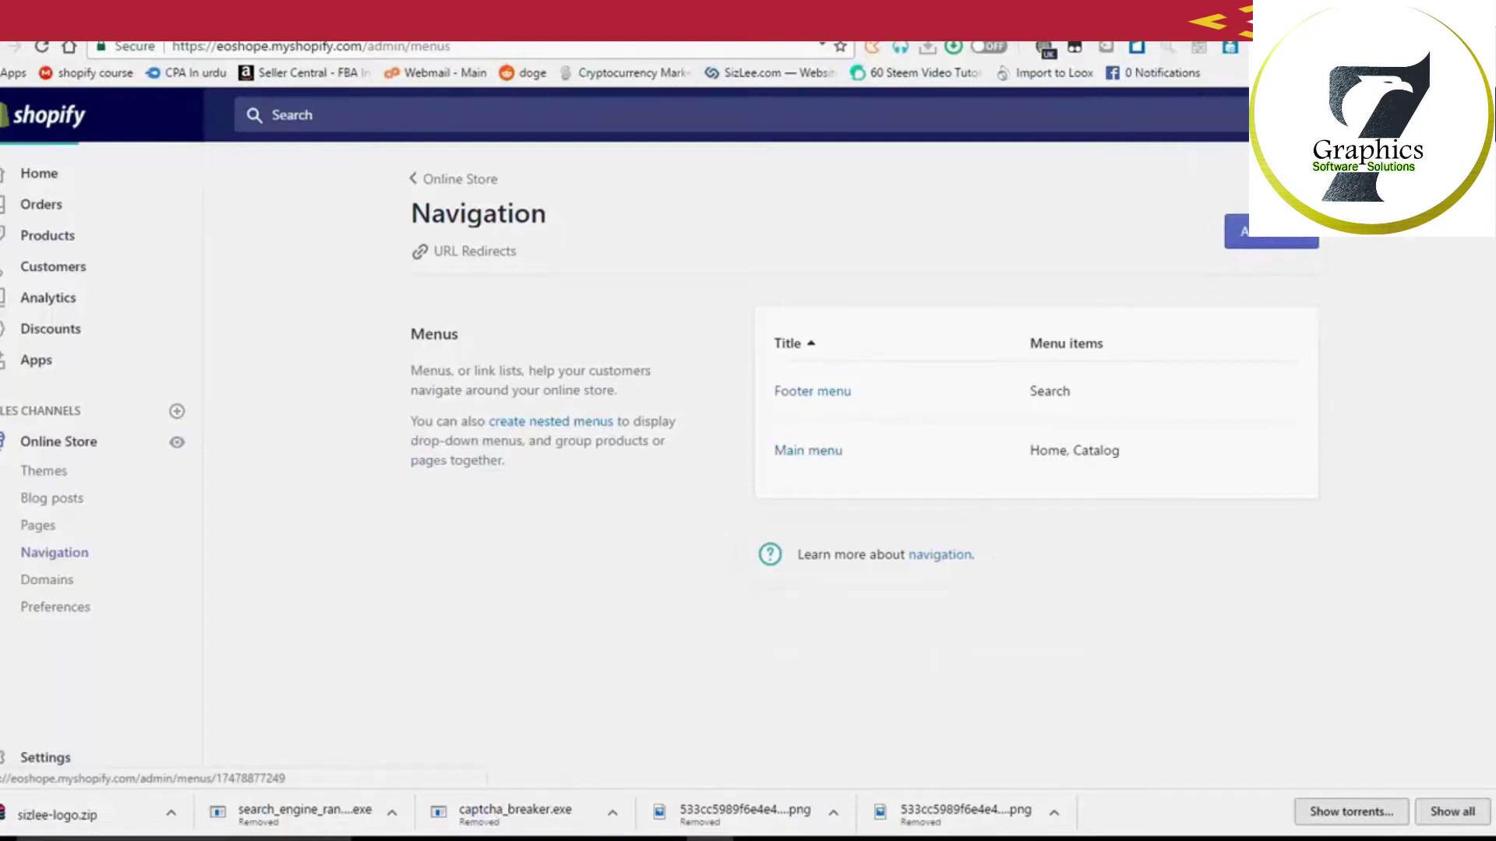
pyautogui.click(177, 442)
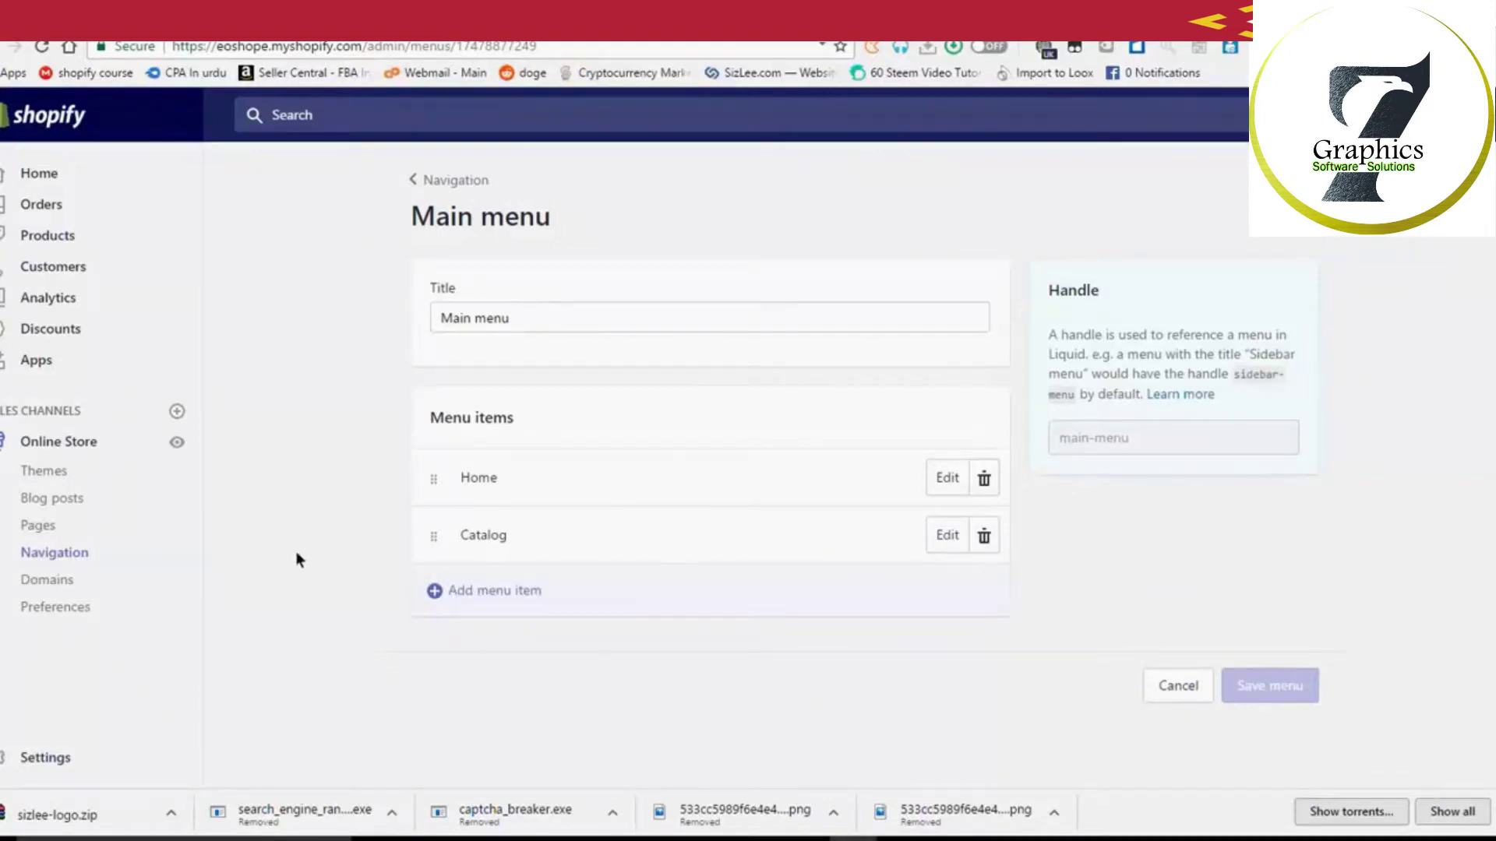
# Step: Remove the Catalog item from the main menu and add an item linked to the Electronics collection
pyautogui.click(984, 536)
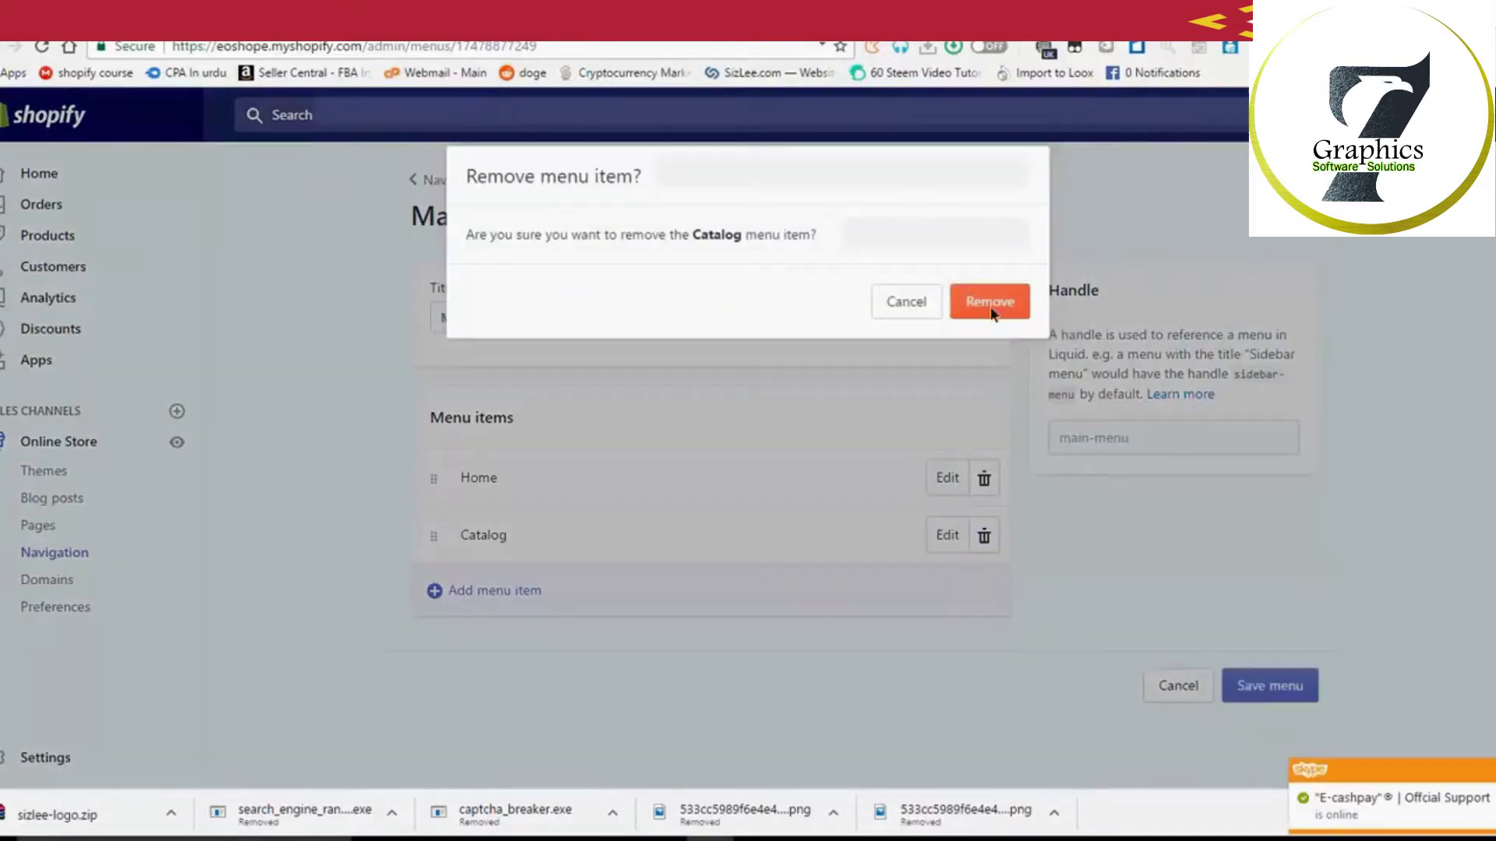
pyautogui.click(991, 306)
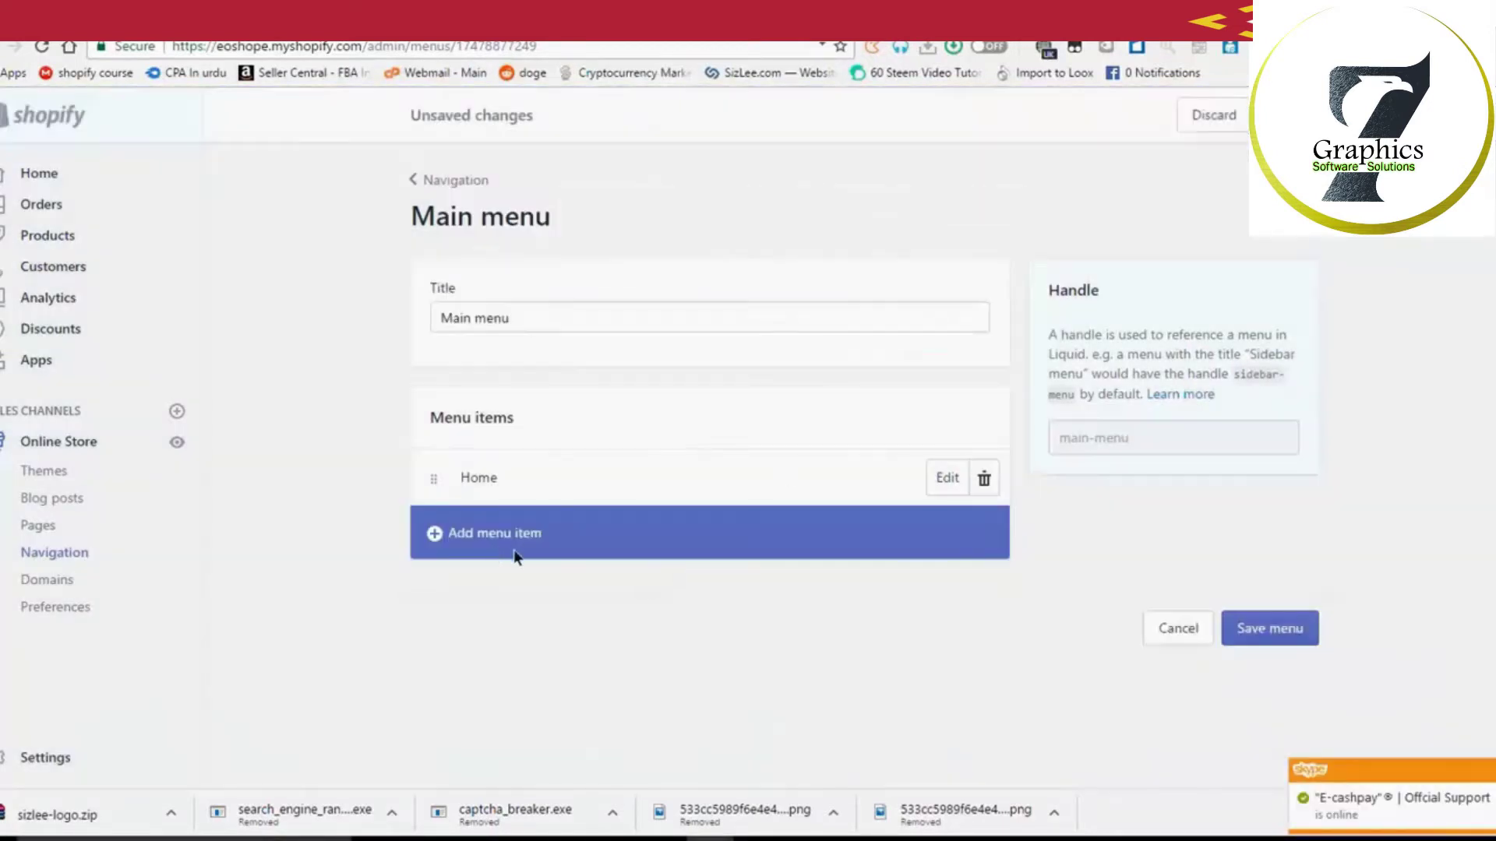
pyautogui.click(513, 538)
pyautogui.click(598, 512)
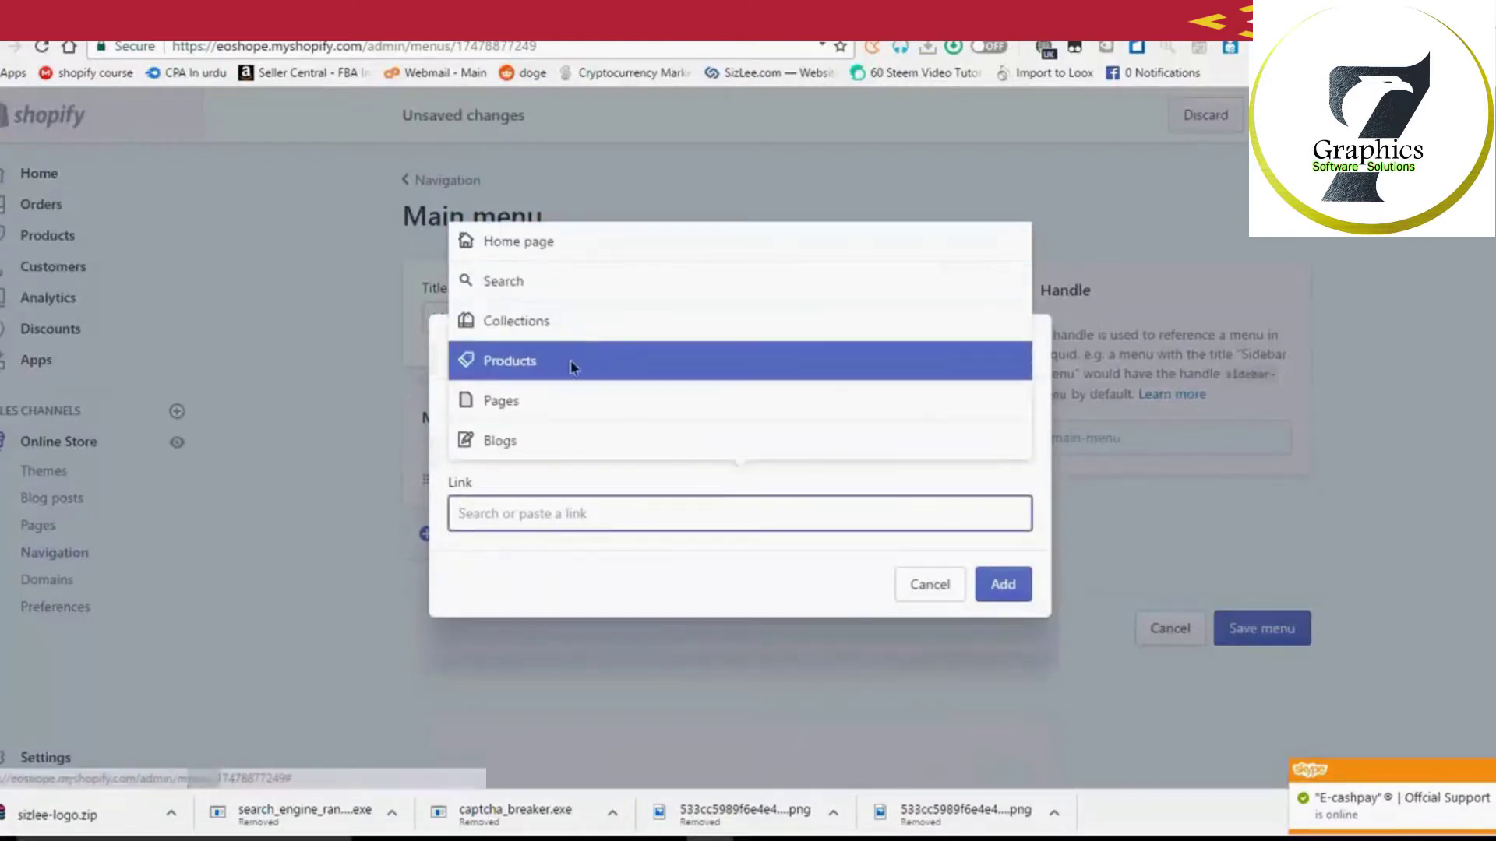
pyautogui.click(597, 327)
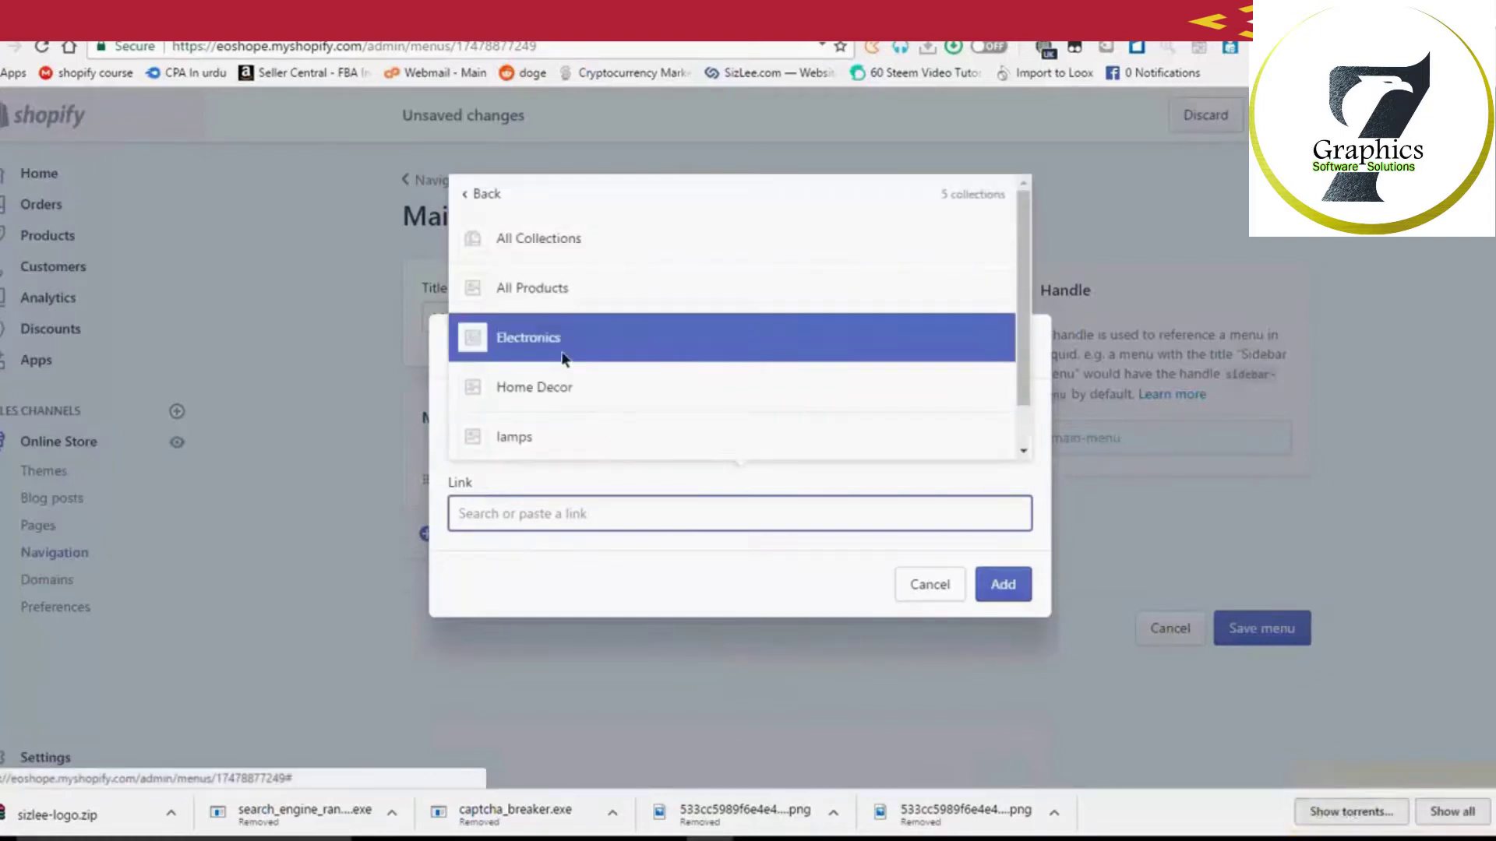
pyautogui.click(605, 337)
pyautogui.click(1013, 633)
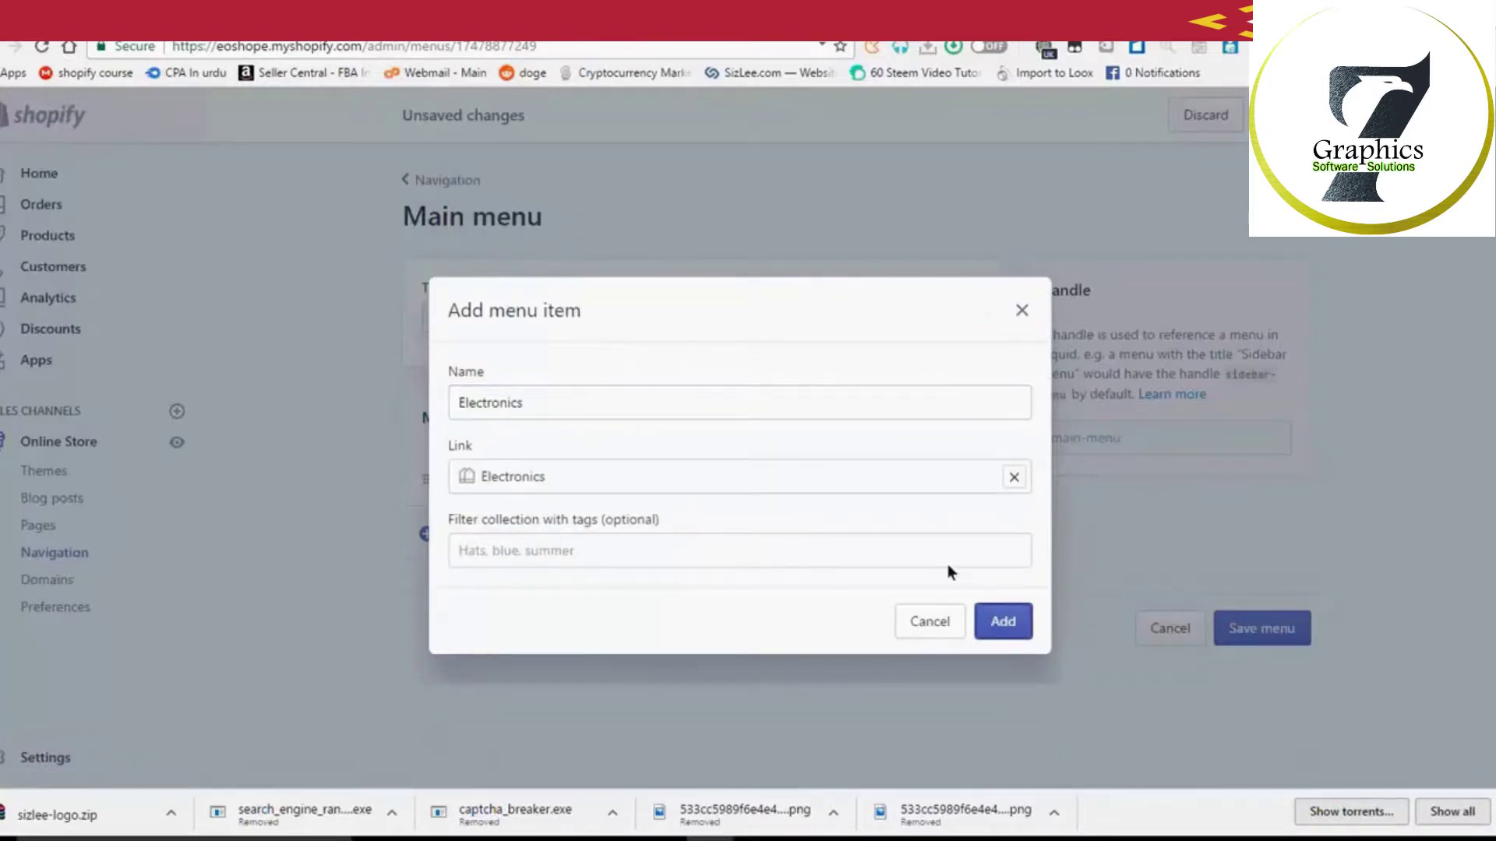
pyautogui.click(1002, 621)
# Step: Add a main menu item linked to the Phone Accessories collection
pyautogui.click(481, 590)
pyautogui.click(544, 511)
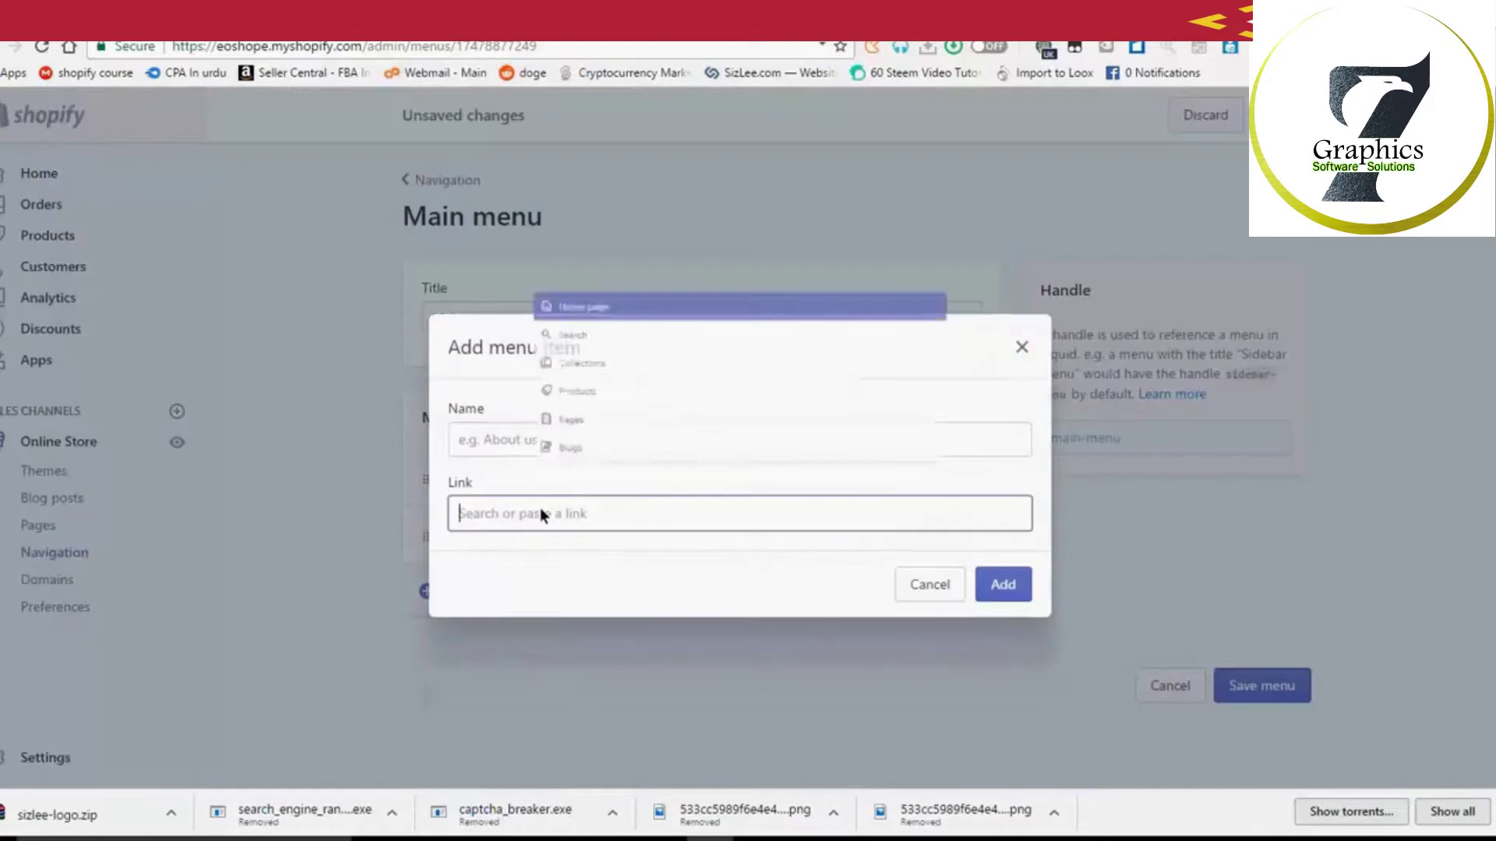
pyautogui.click(601, 394)
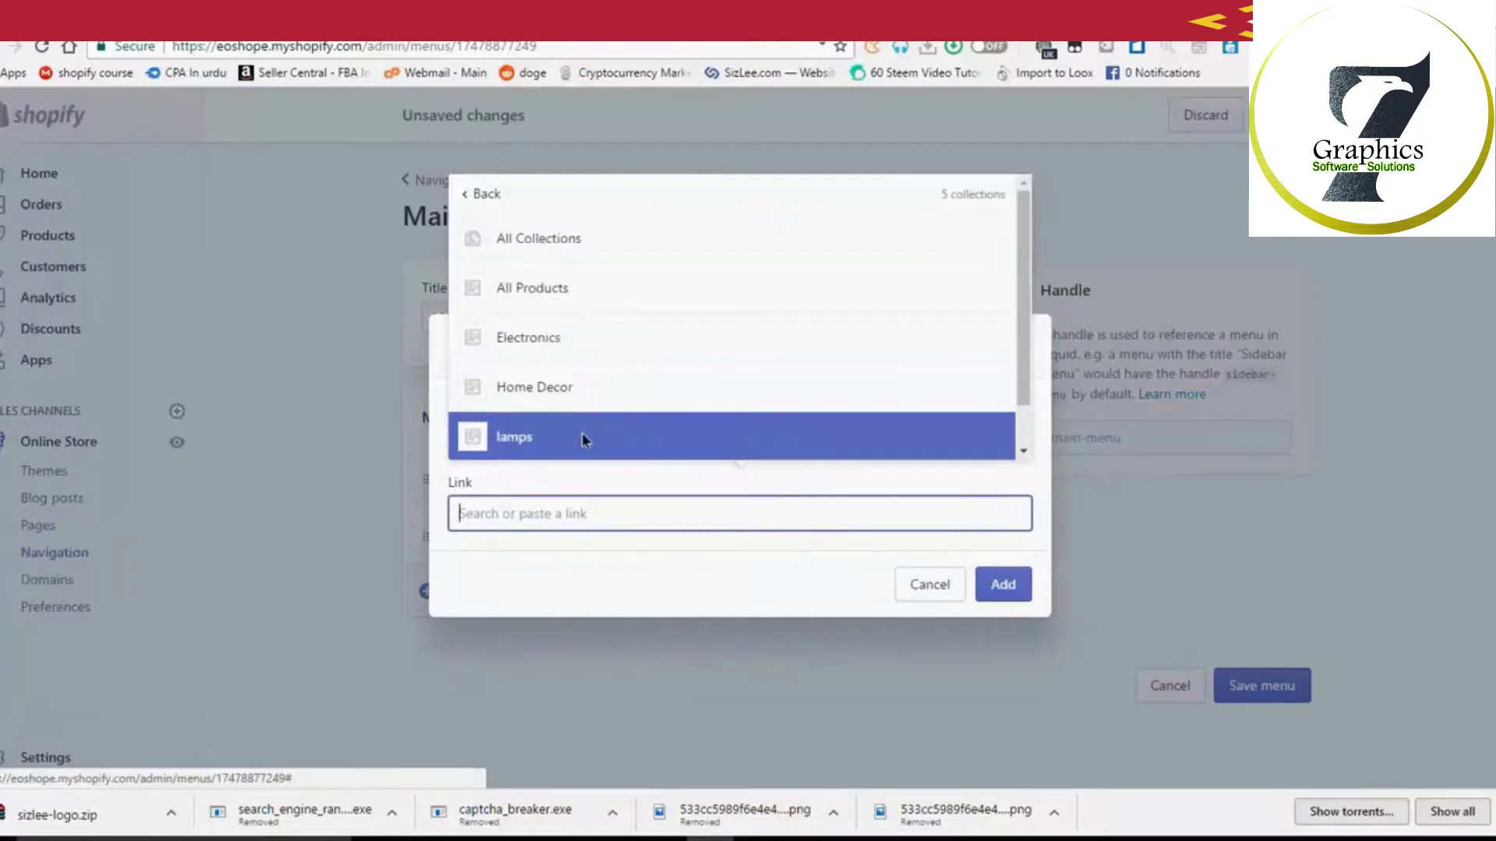
pyautogui.scroll(-1, 584, 389)
pyautogui.click(596, 451)
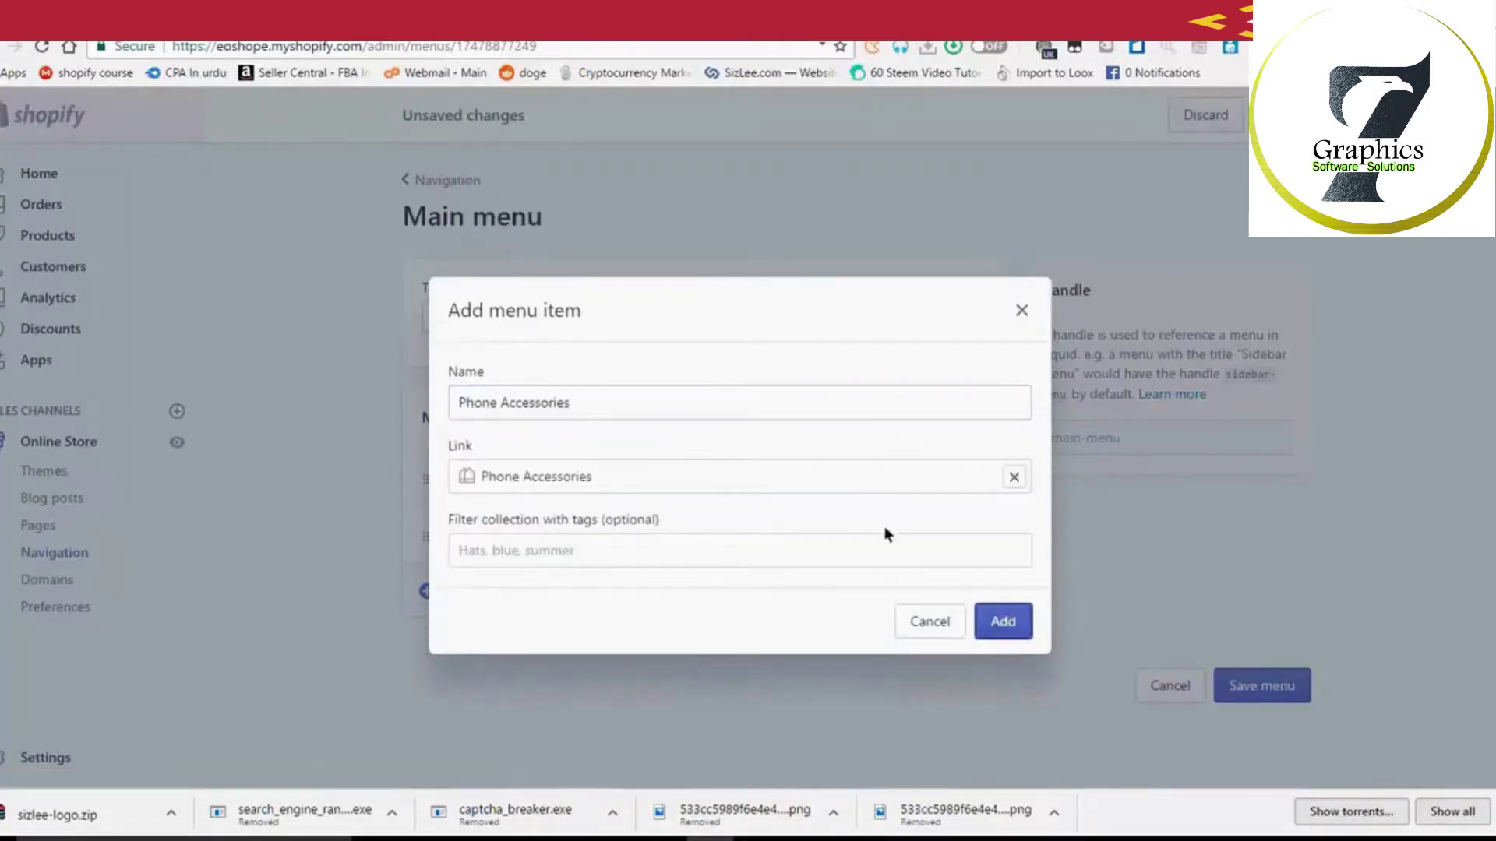
pyautogui.click(986, 623)
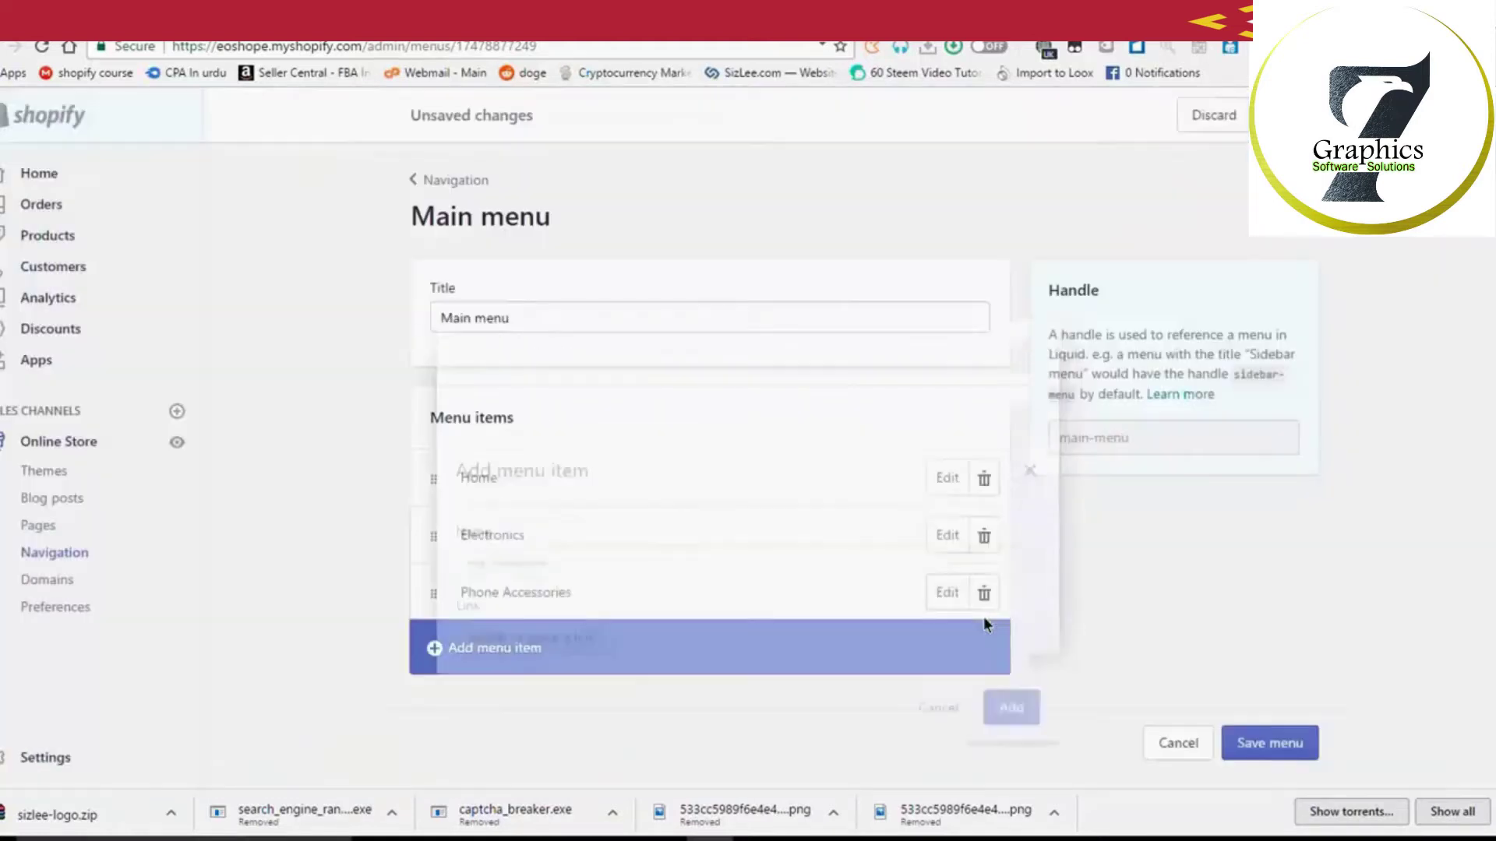
# Step: Add a main menu item linked to the Home Decor collection
pyautogui.click(499, 648)
pyautogui.click(536, 524)
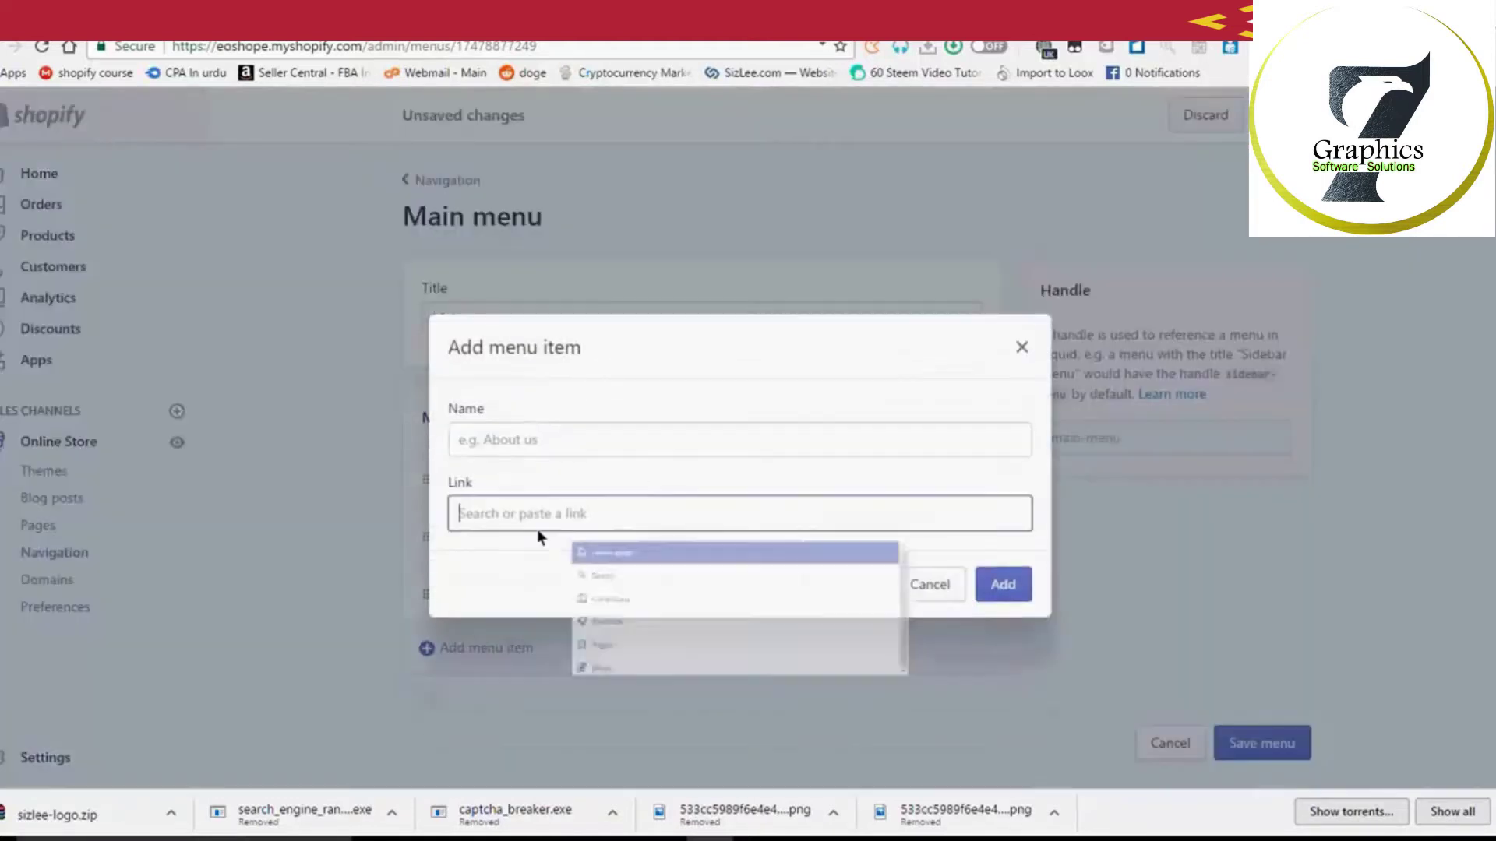
pyautogui.click(578, 721)
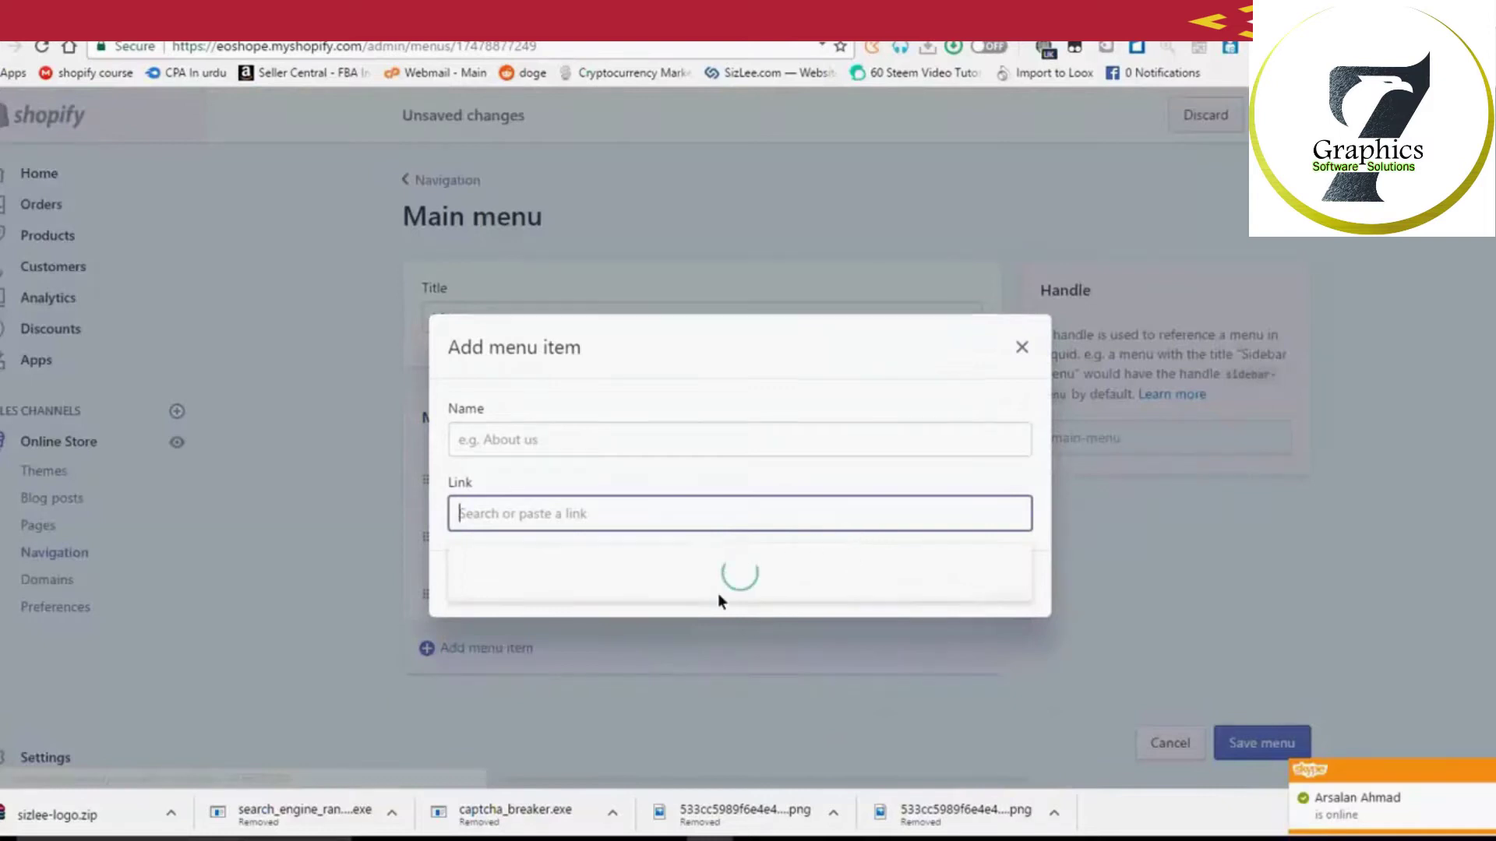
pyautogui.scroll(-2, 701, 639)
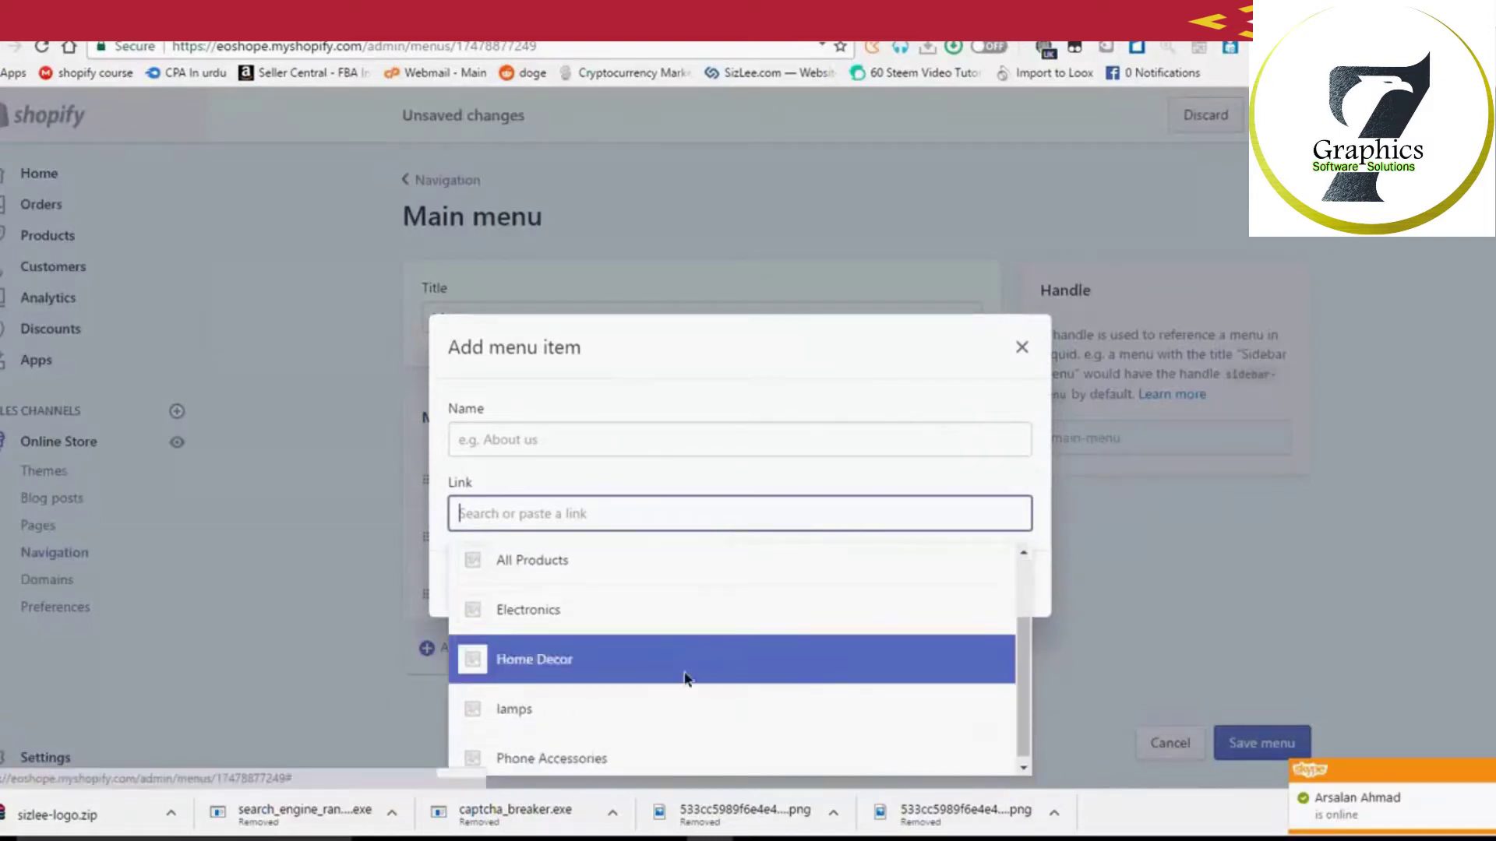
pyautogui.click(618, 658)
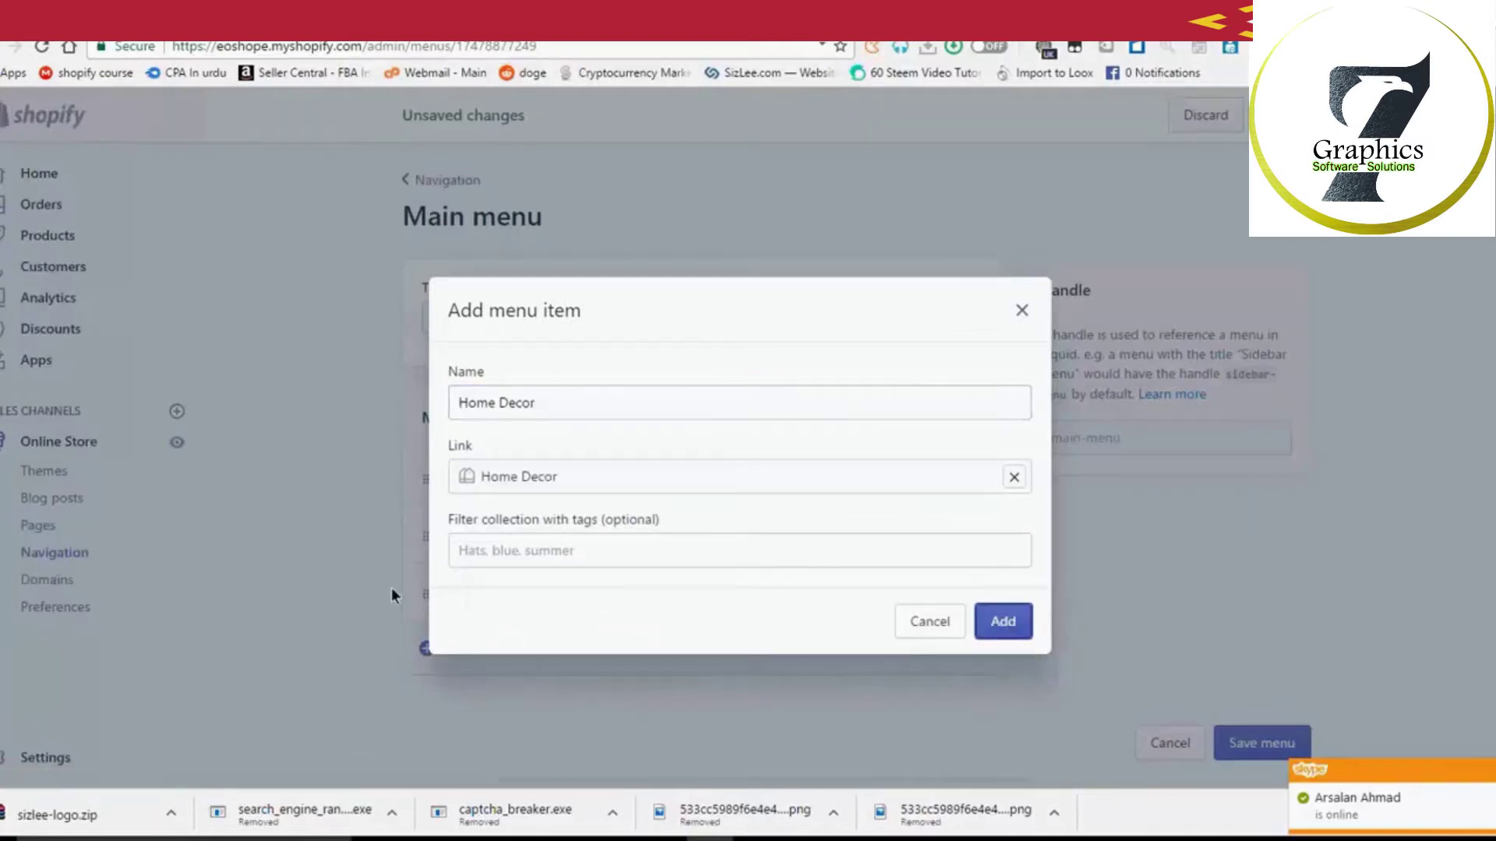
pyautogui.click(995, 636)
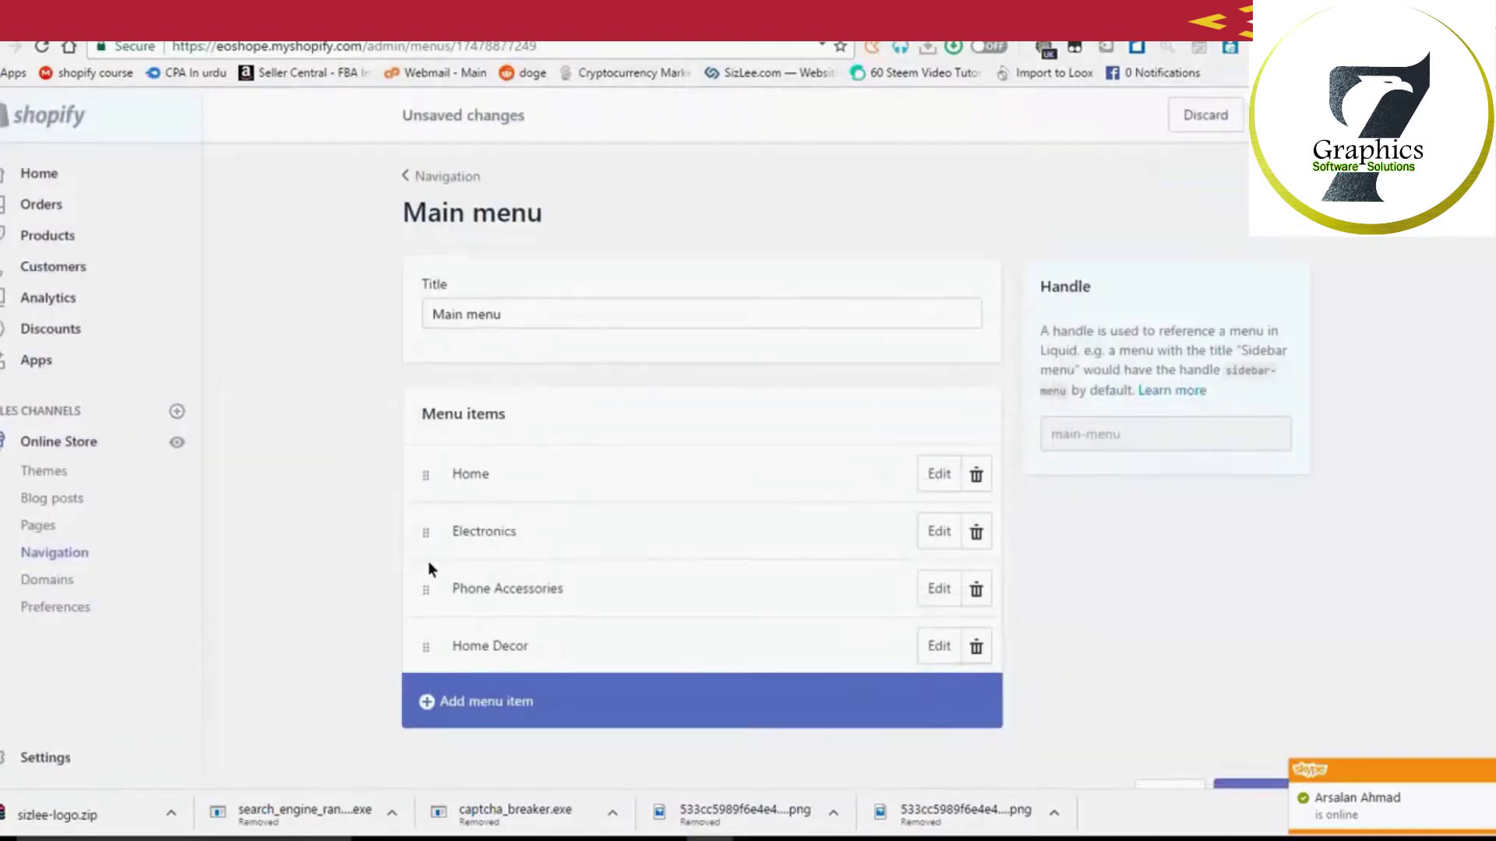
# Step: Add a main menu item linked to the lamps collection
pyautogui.scroll(-1, 428, 560)
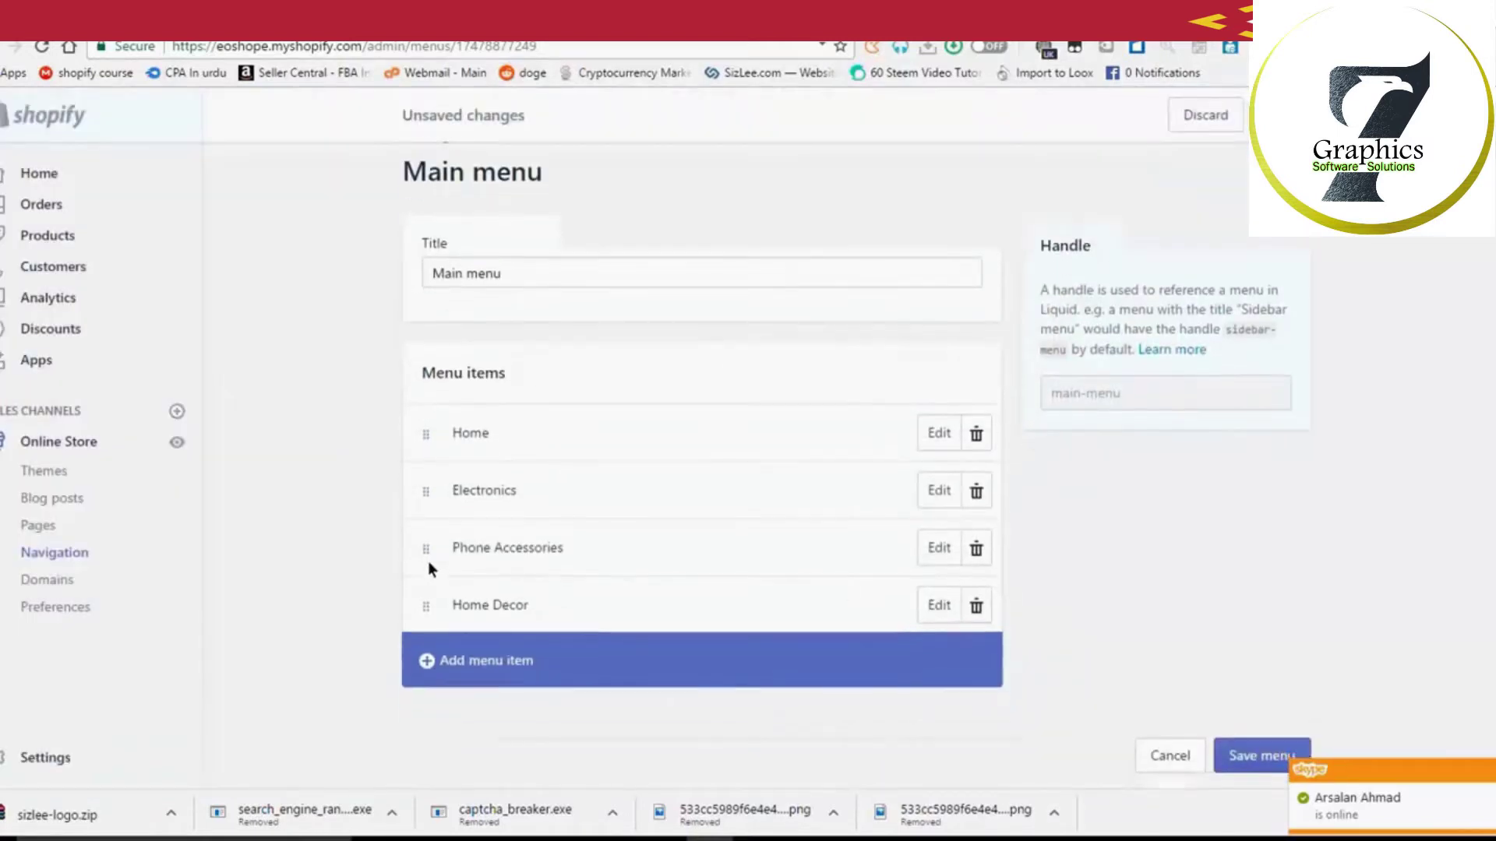
pyautogui.click(498, 672)
pyautogui.click(511, 507)
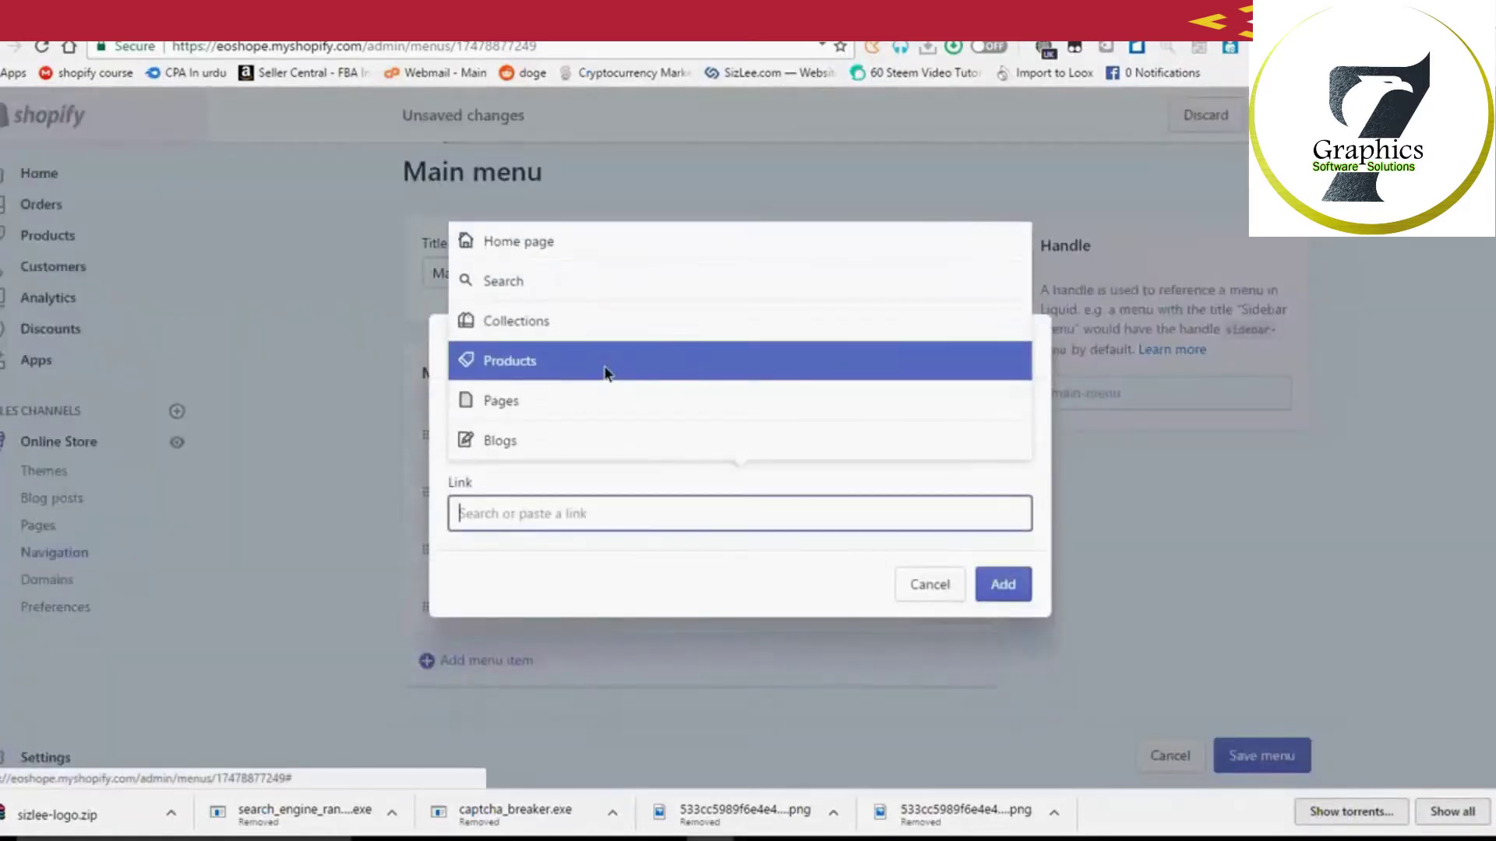
pyautogui.click(624, 358)
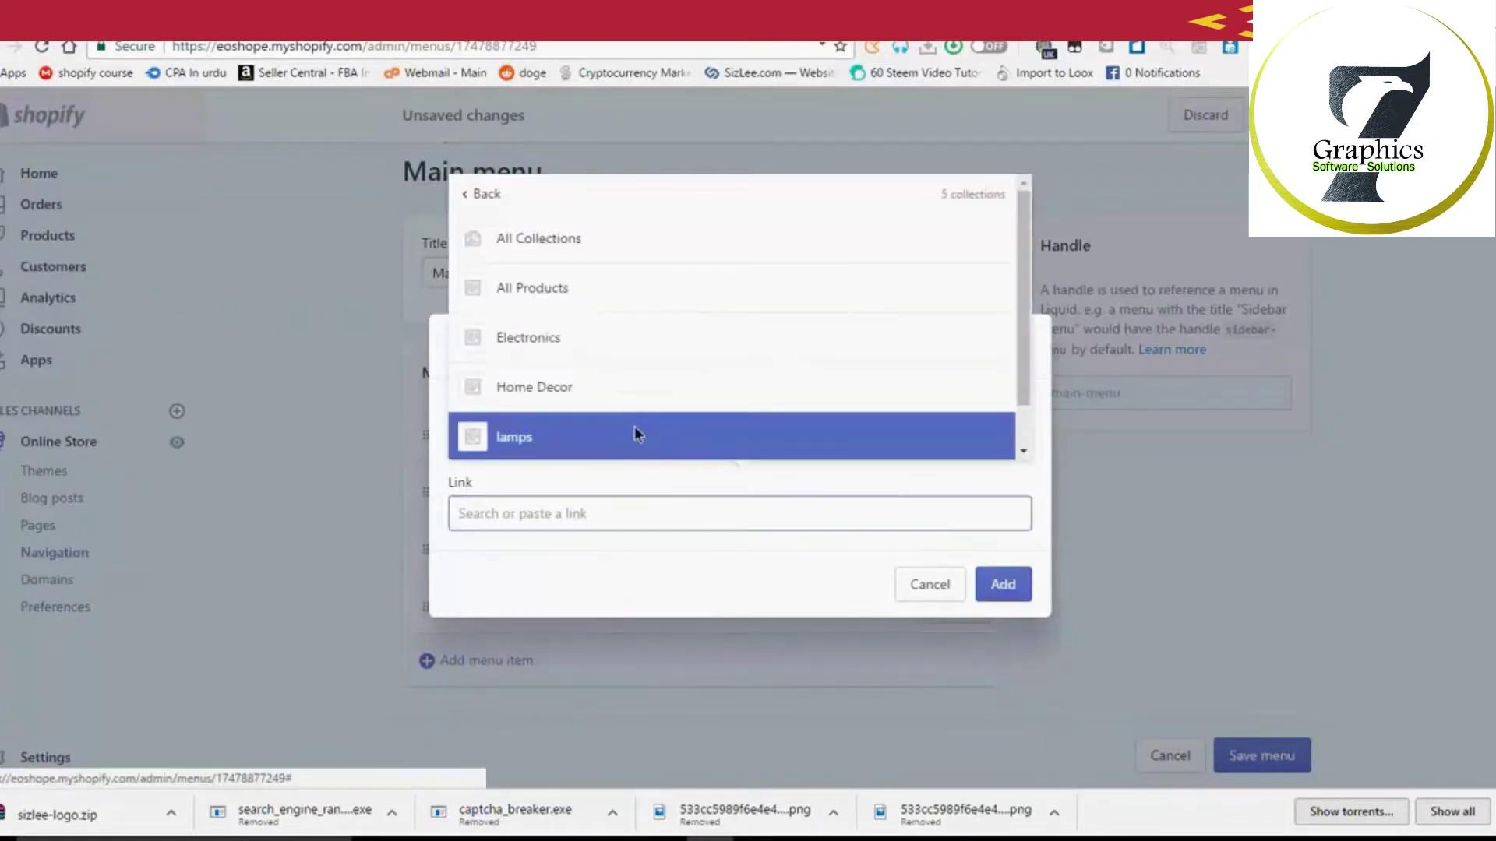
pyautogui.click(634, 428)
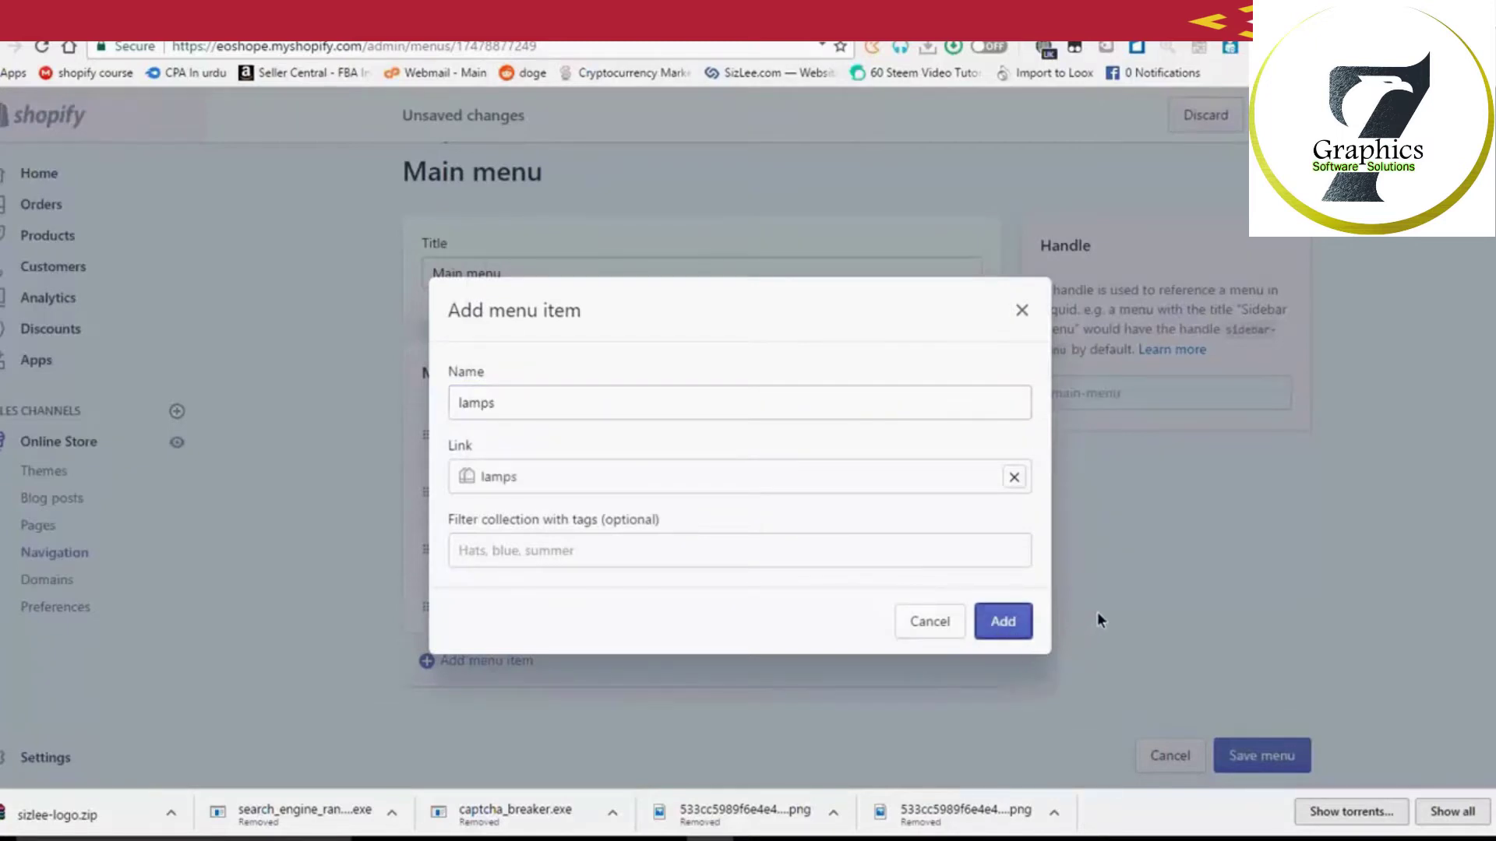
pyautogui.press('Return')
# Step: Nest the lamps item under Home Decor in the main menu and save the menu
pyautogui.scroll(-1, 1169, 567)
pyautogui.moveTo(429, 614); pyautogui.dragTo(523, 641)
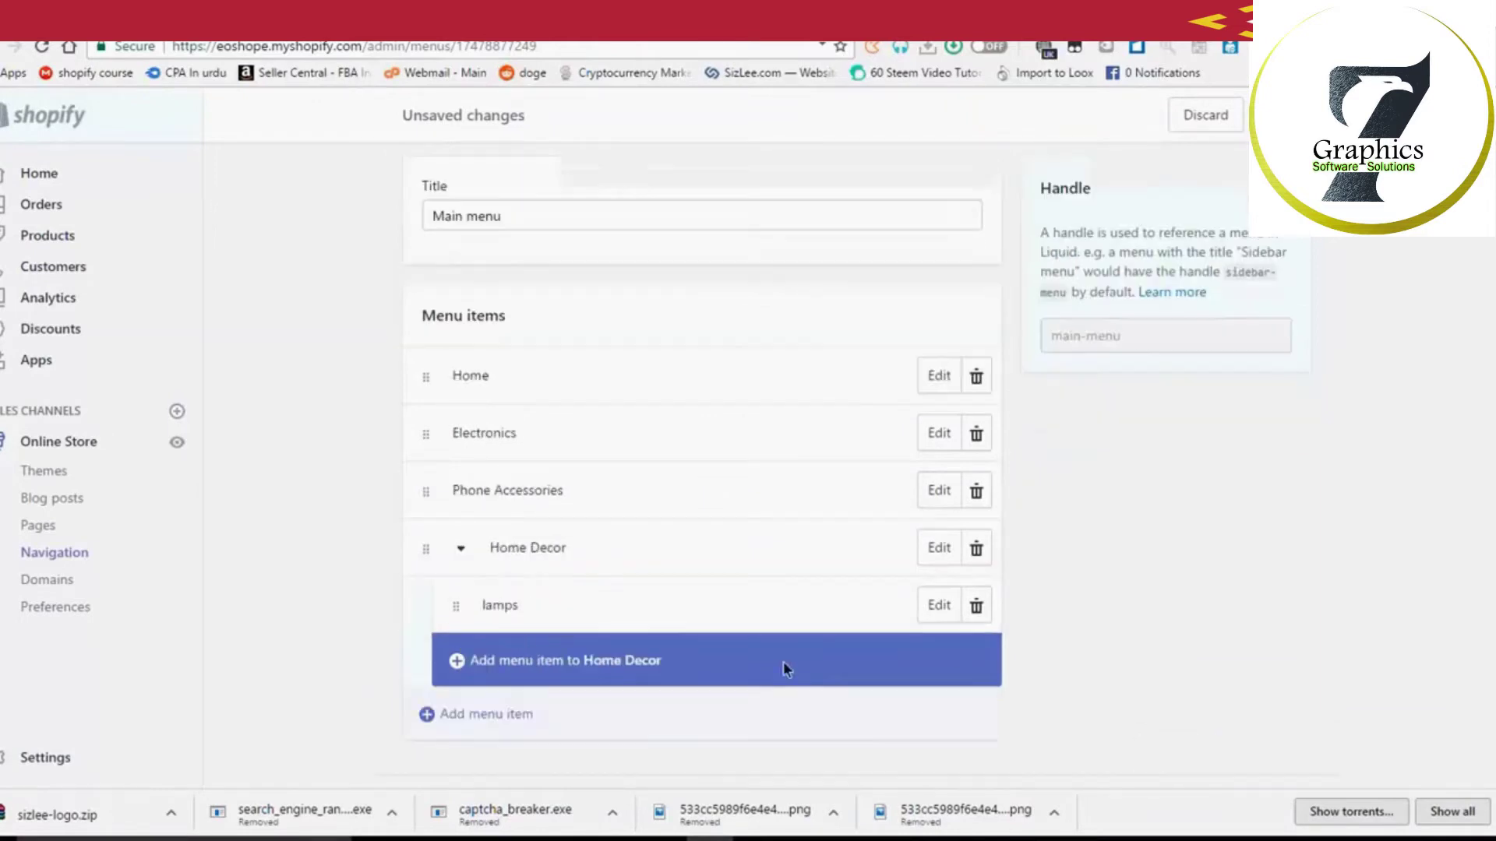
pyautogui.scroll(-1, 857, 656)
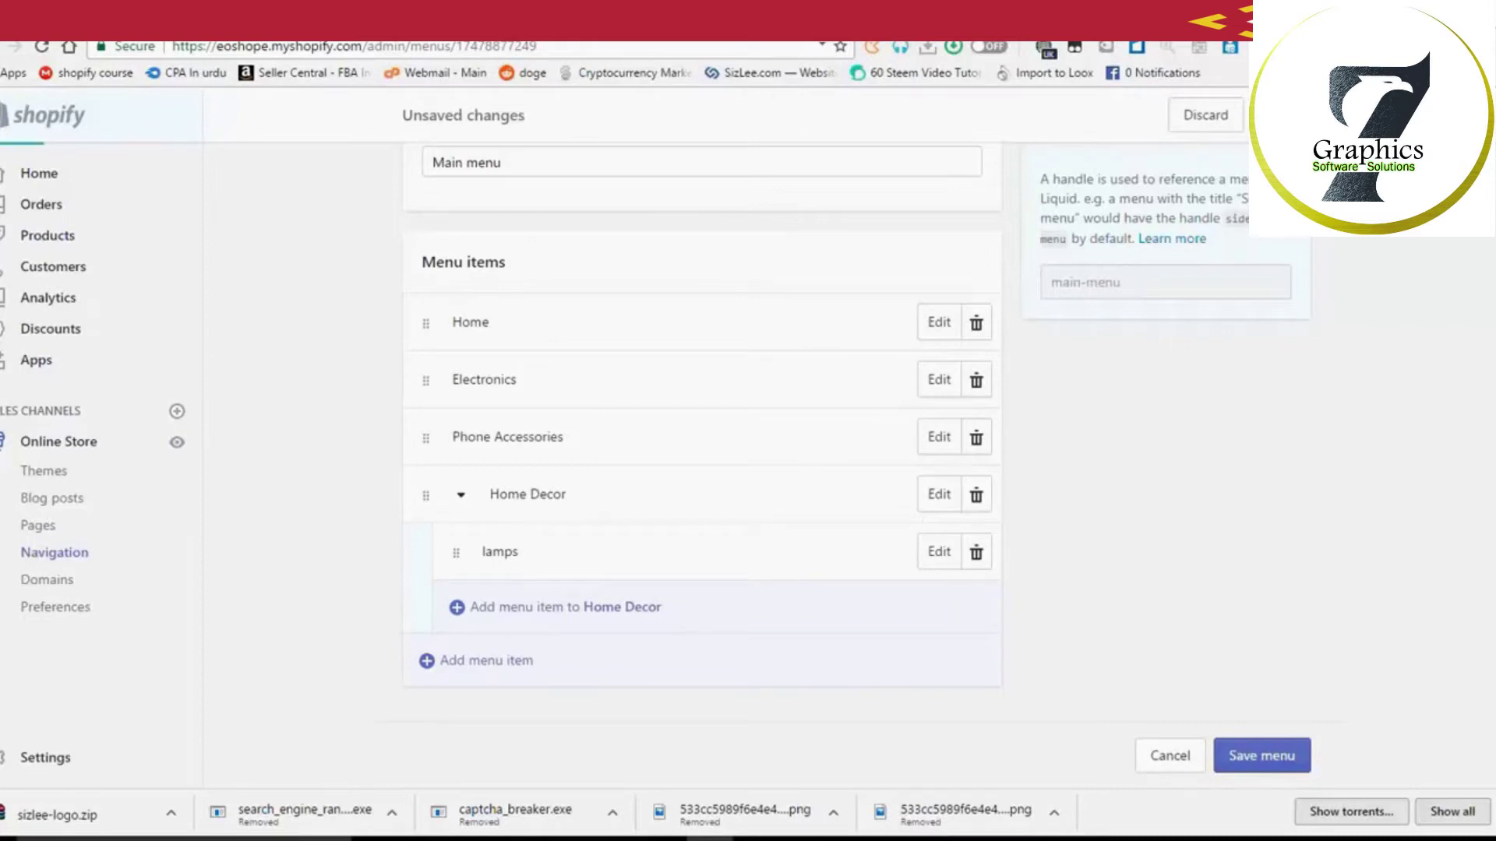
pyautogui.hotkey('ctrl', 's')
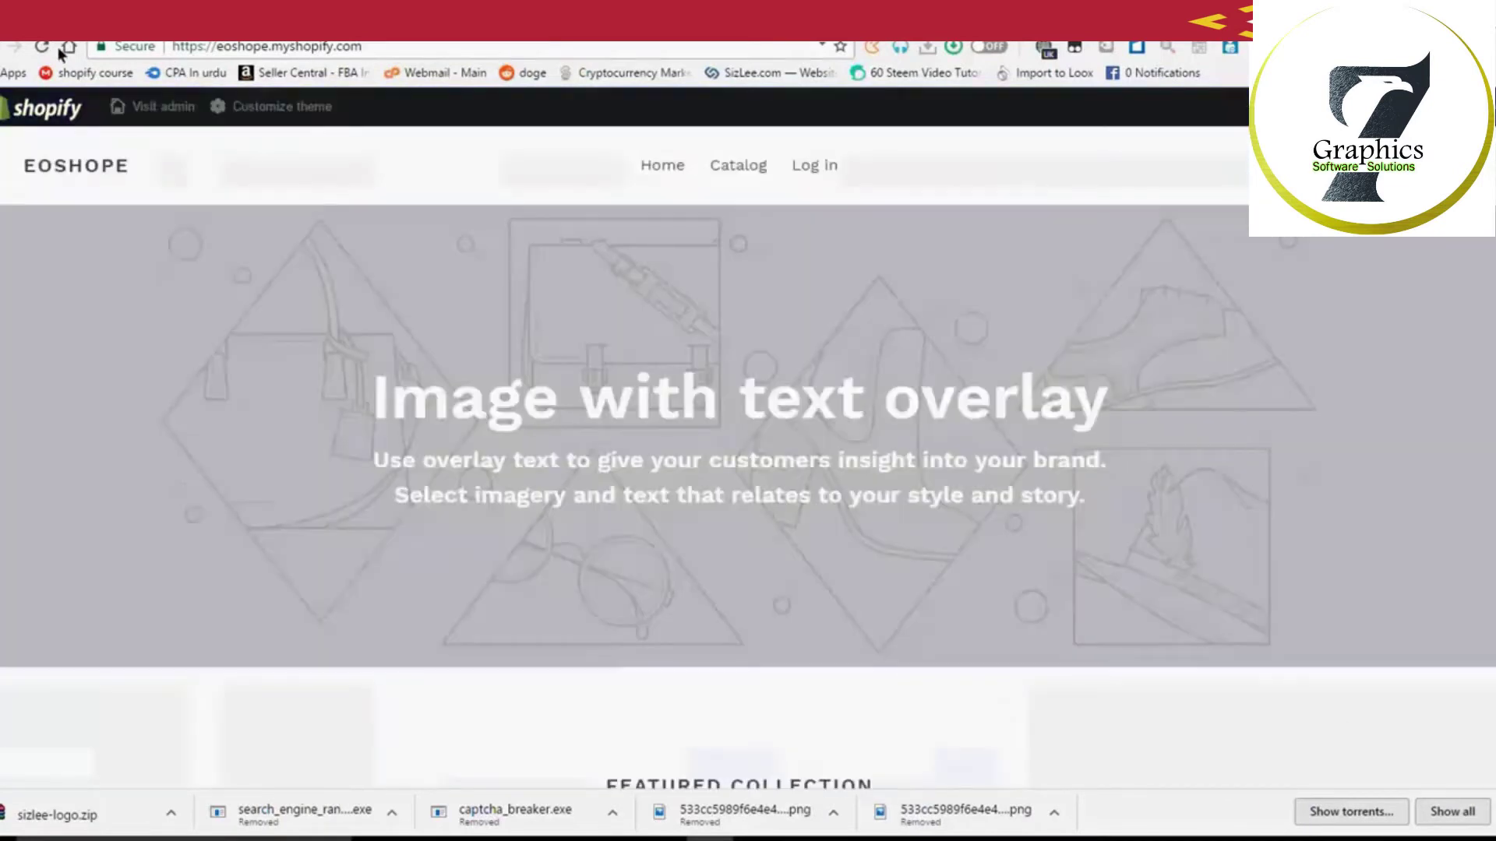
# Step: Reload the storefront and check the Home Decor entry in its header navigation
pyautogui.click(42, 47)
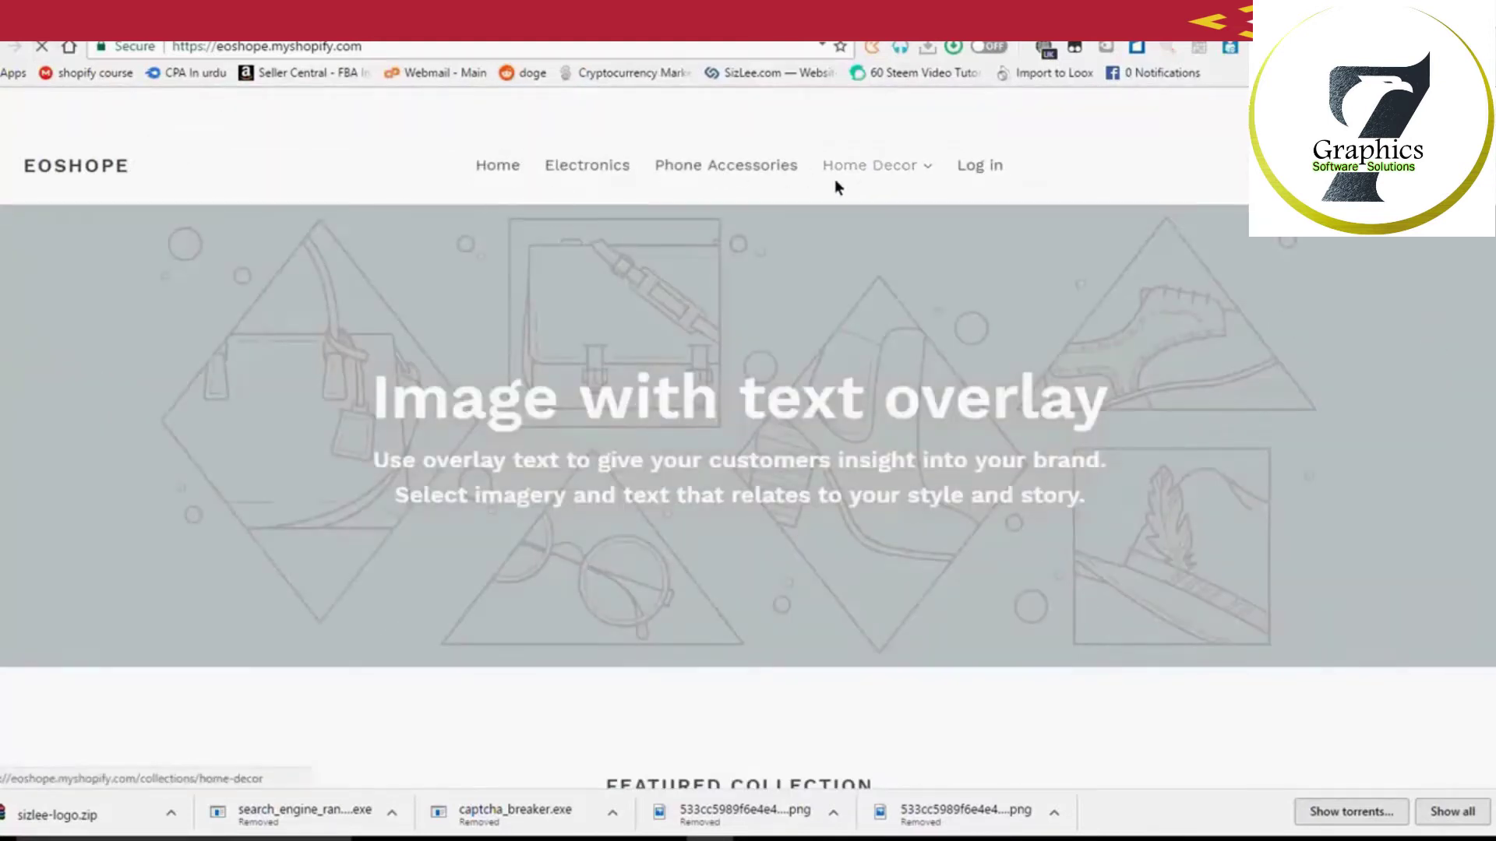
pyautogui.click(861, 165)
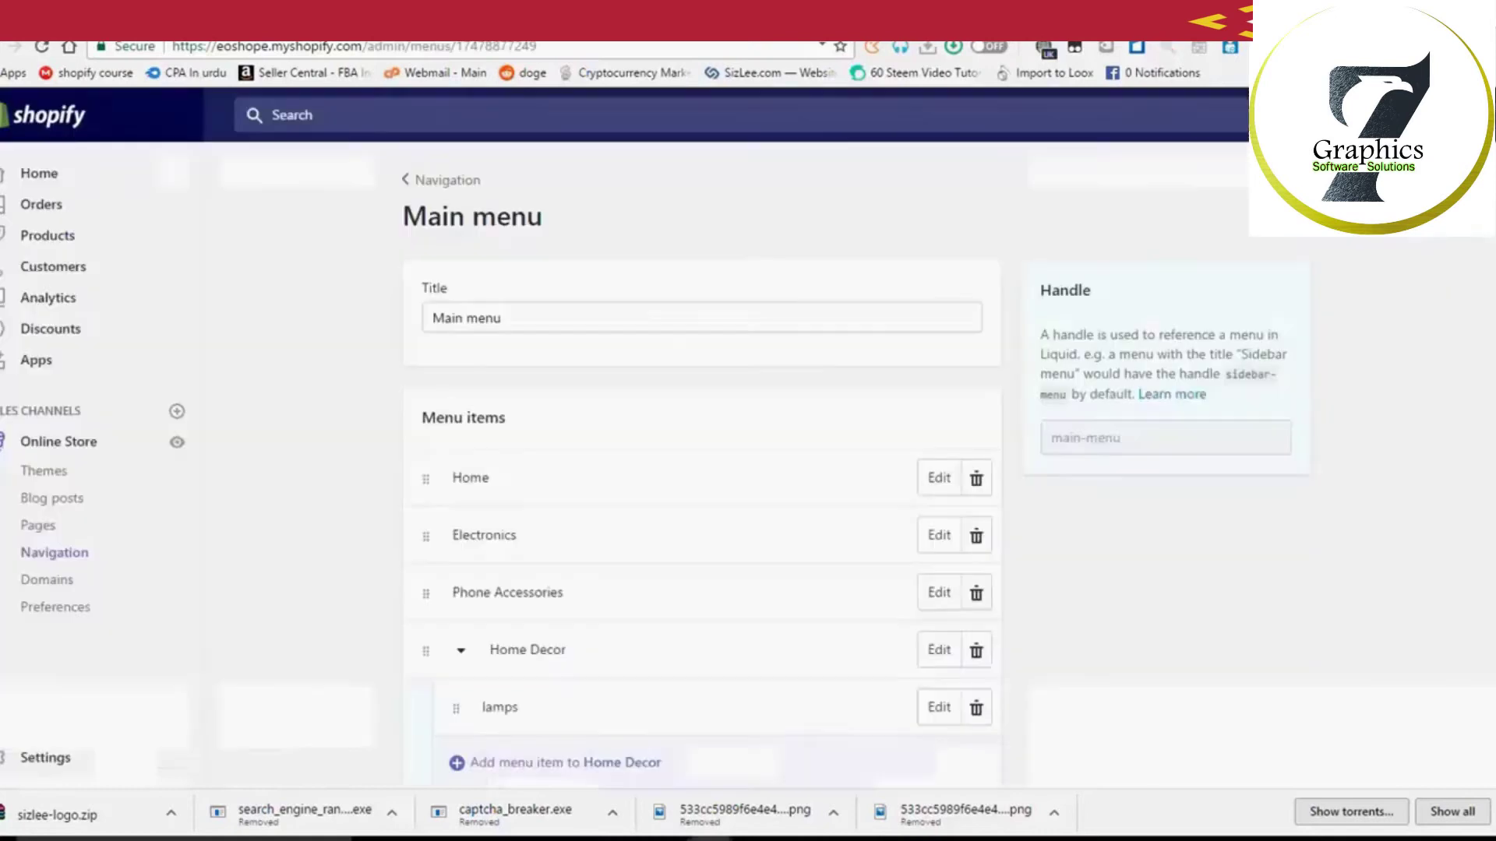
# Step: Add a top-level main menu item linked to the Contact Us page and save the menu
pyautogui.scroll(-2, 494, 445)
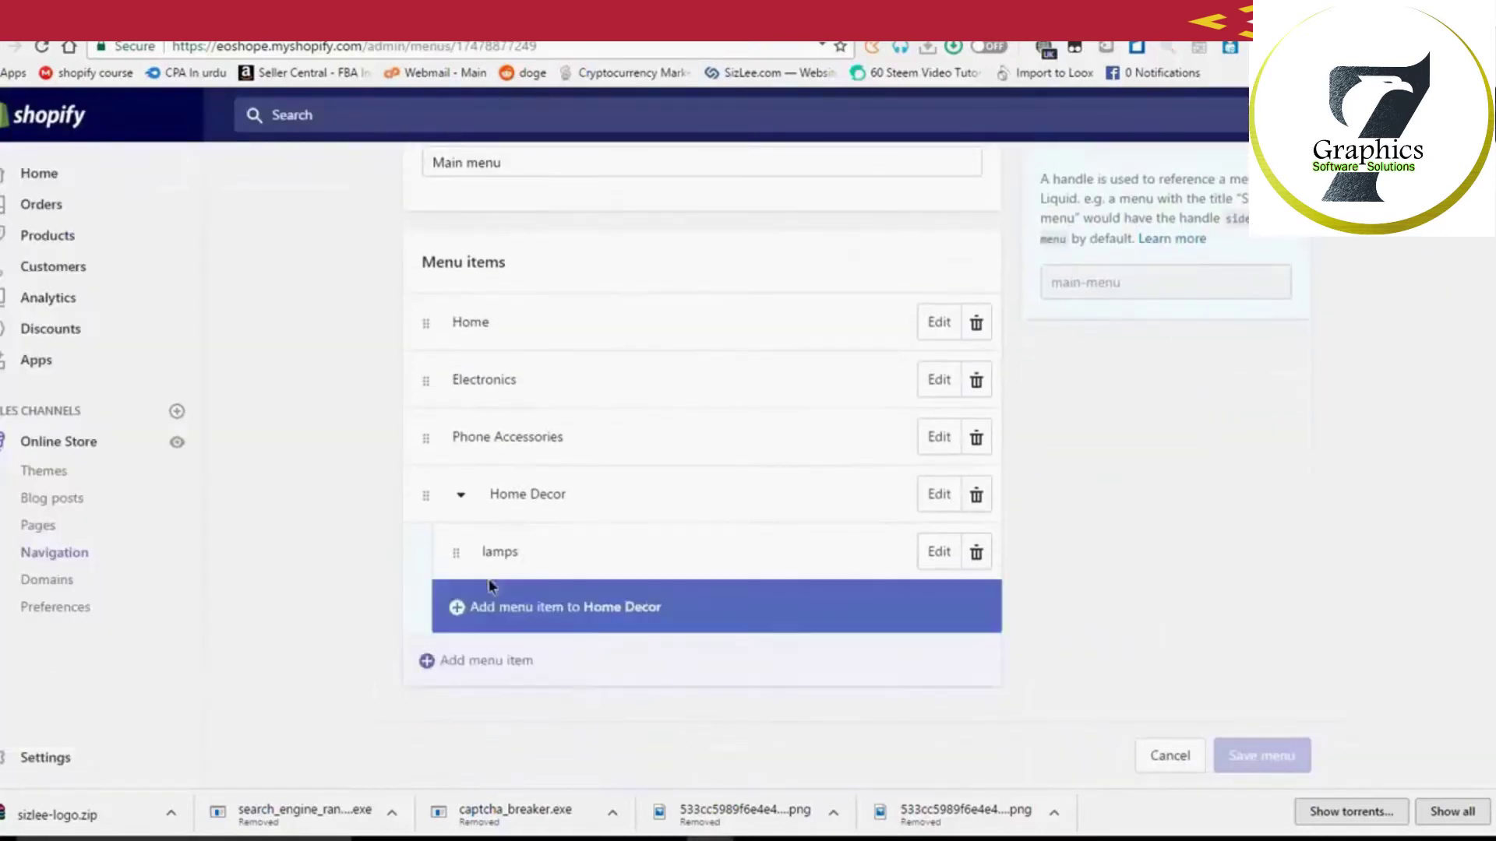
pyautogui.click(479, 667)
pyautogui.click(511, 513)
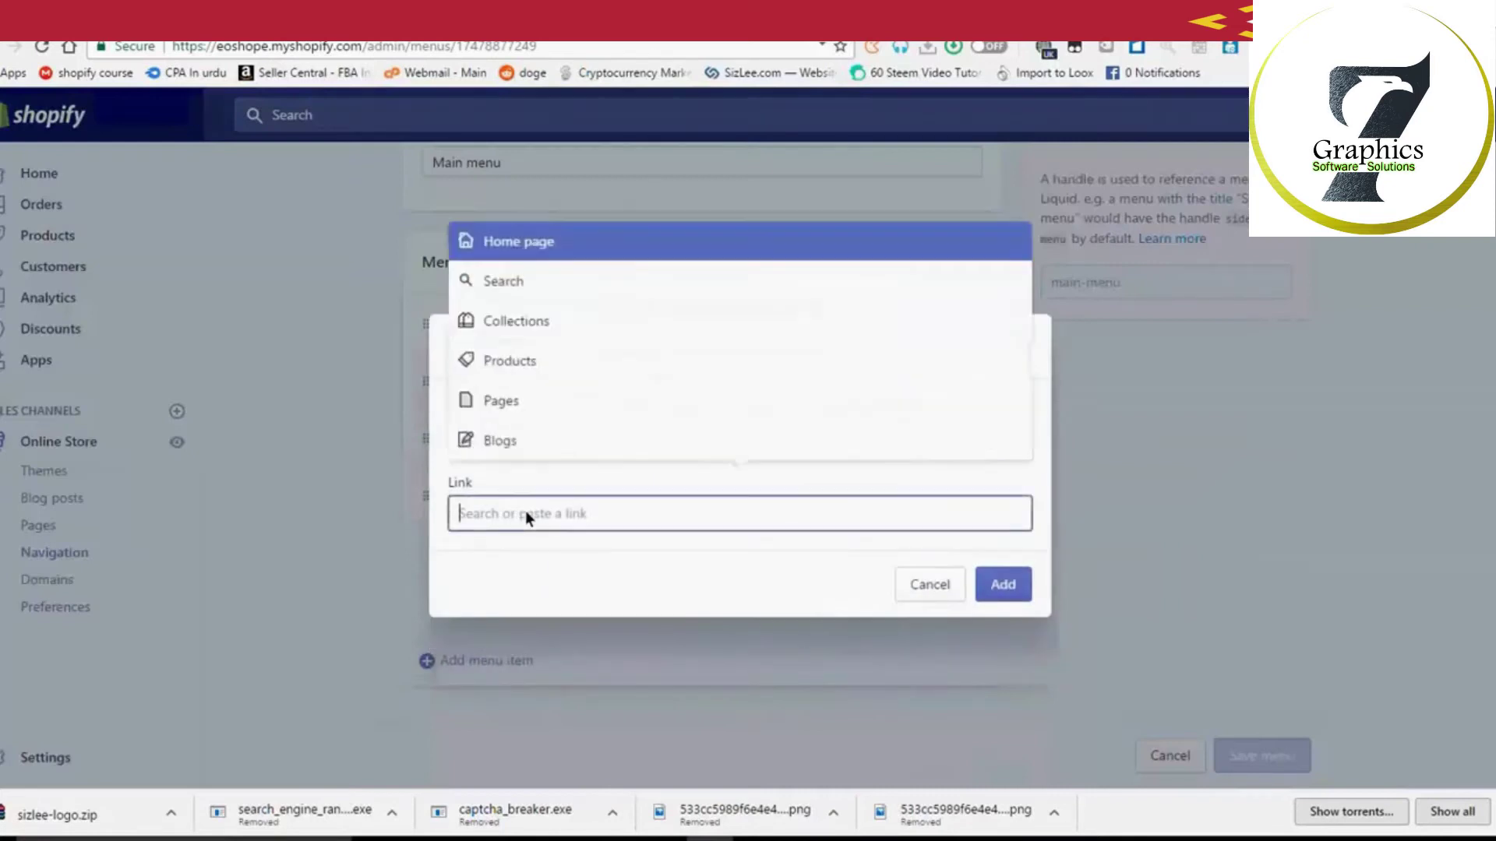
pyautogui.click(580, 401)
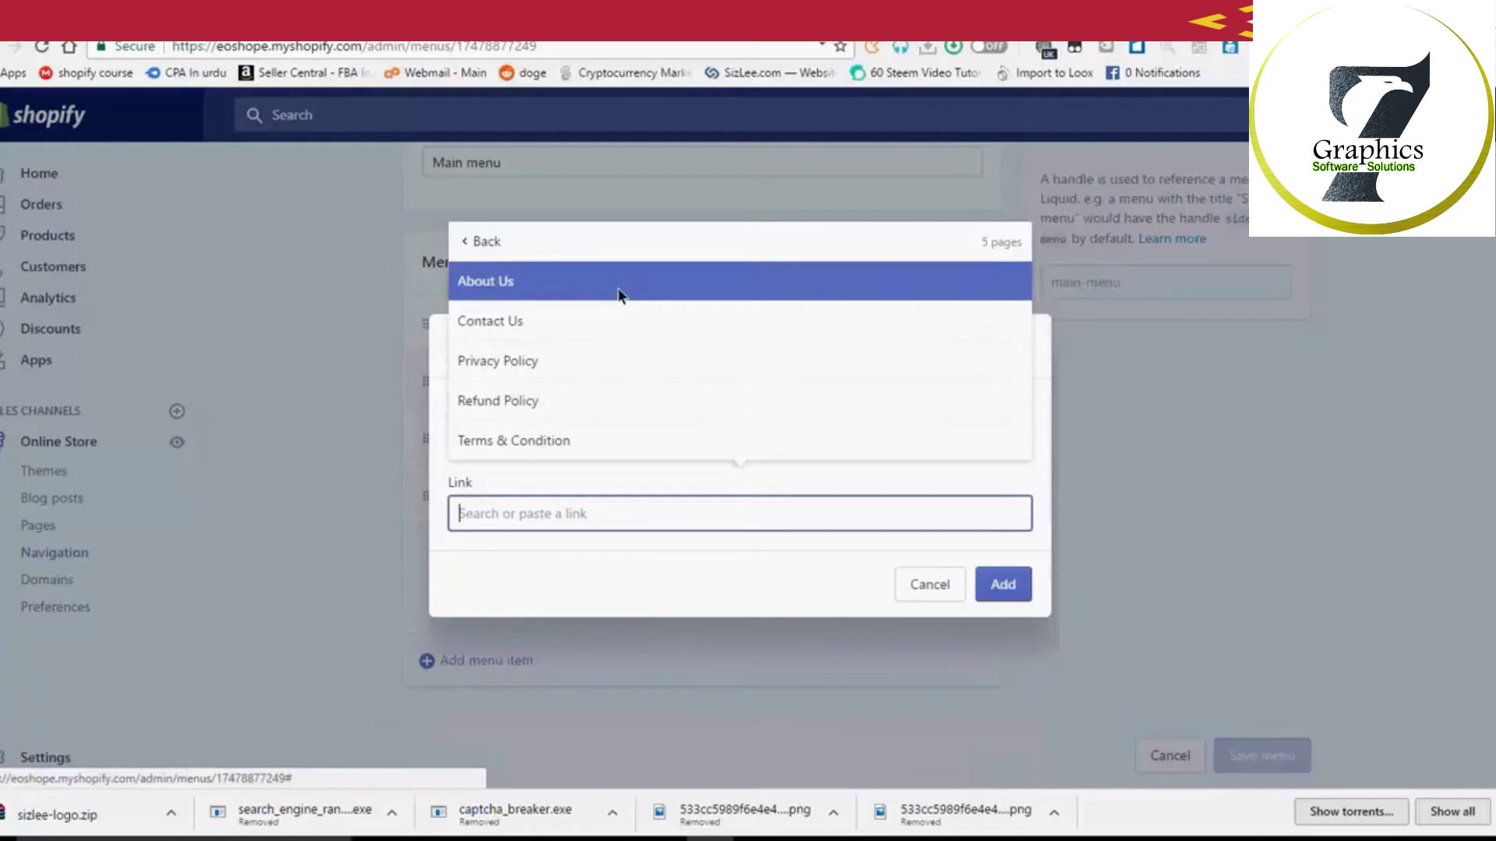
pyautogui.click(614, 316)
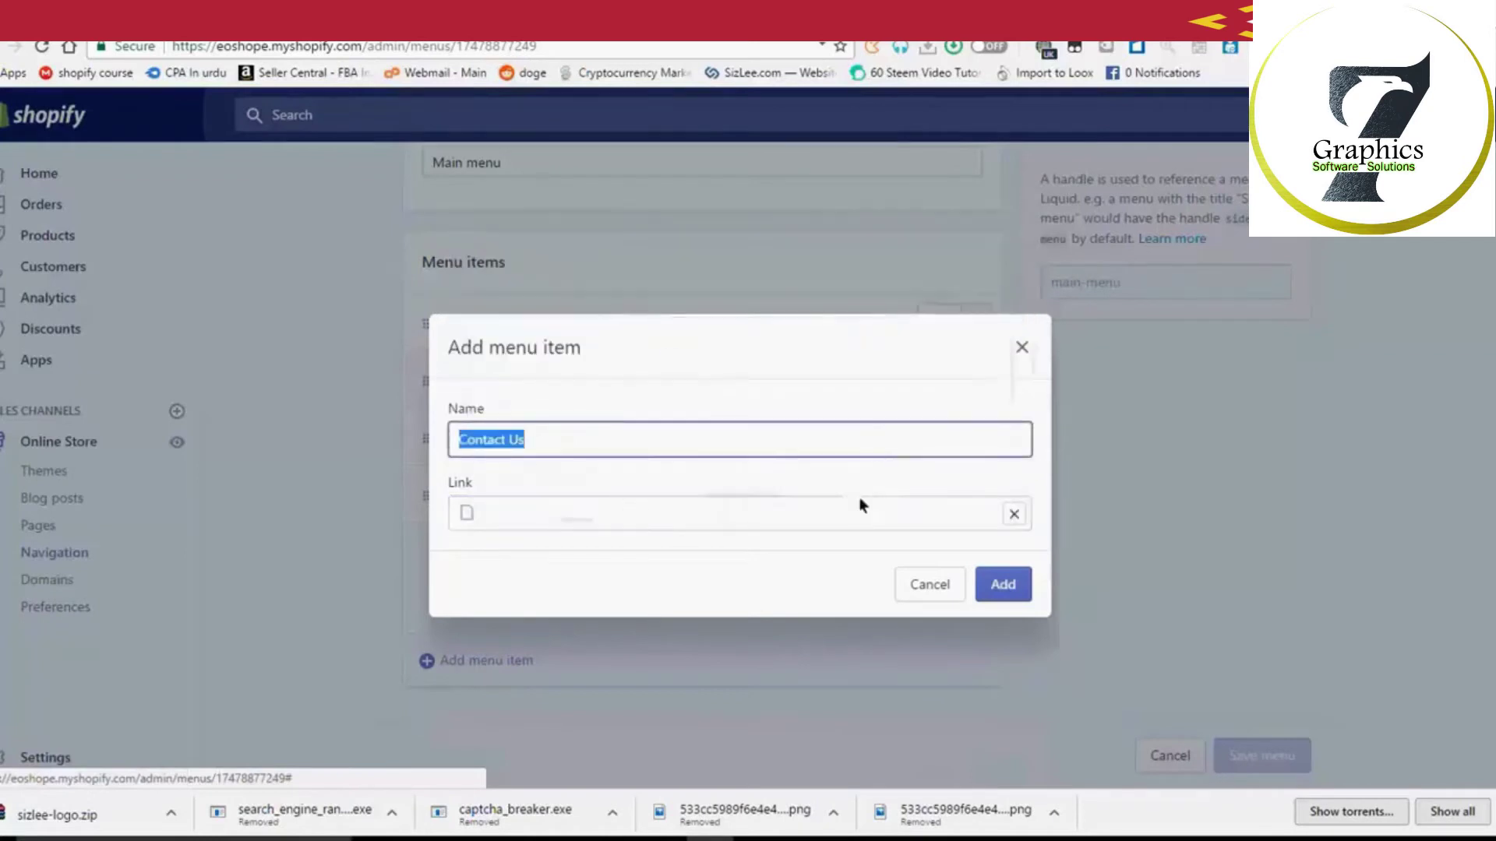
pyautogui.click(1005, 588)
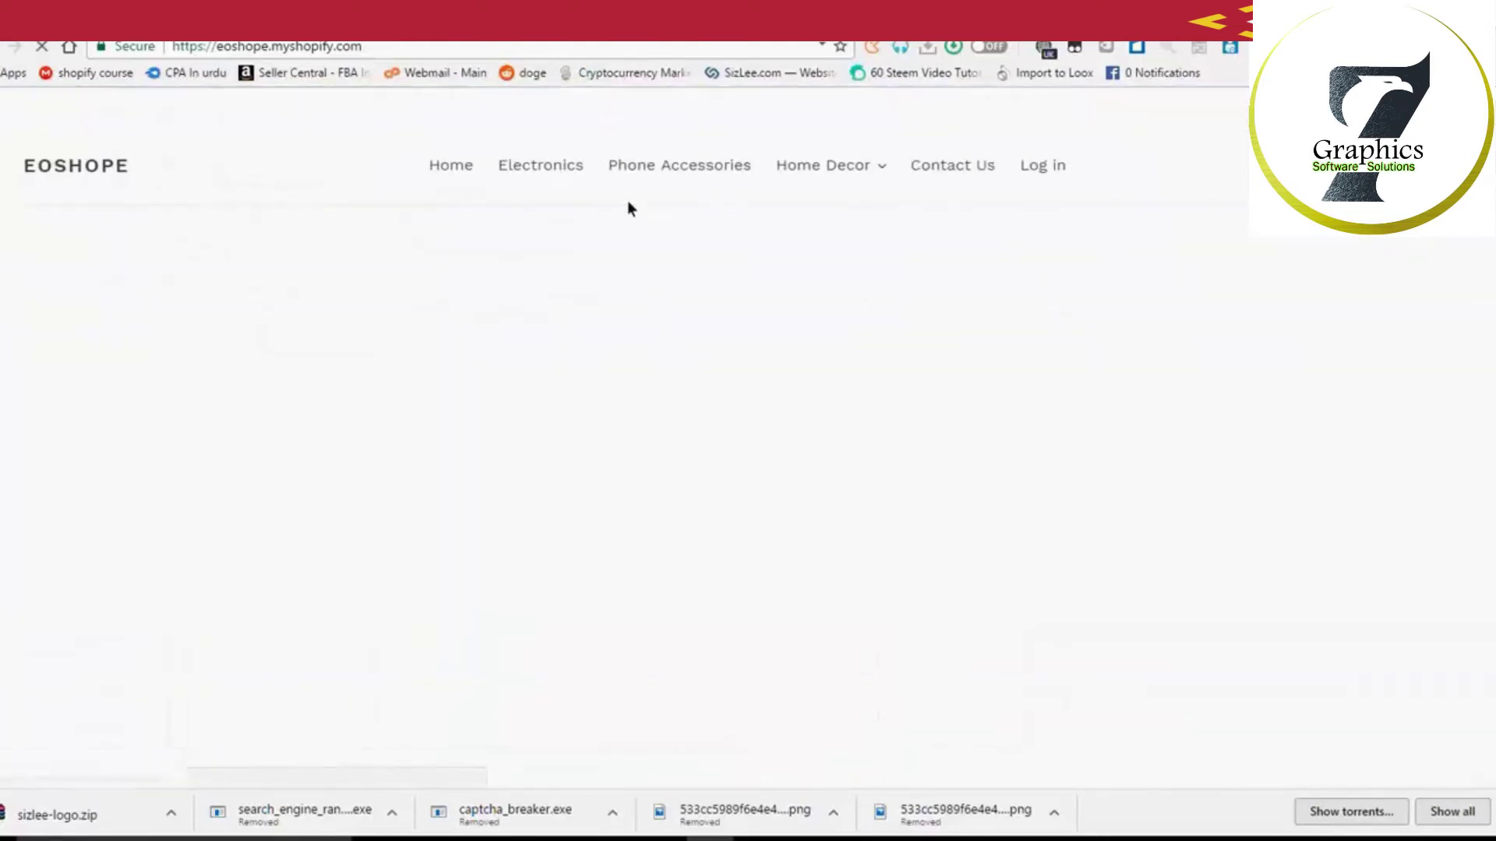
# Step: Look over the storefront home page from the header navigation down through its content sections
pyautogui.scroll(-15, 710, 585)
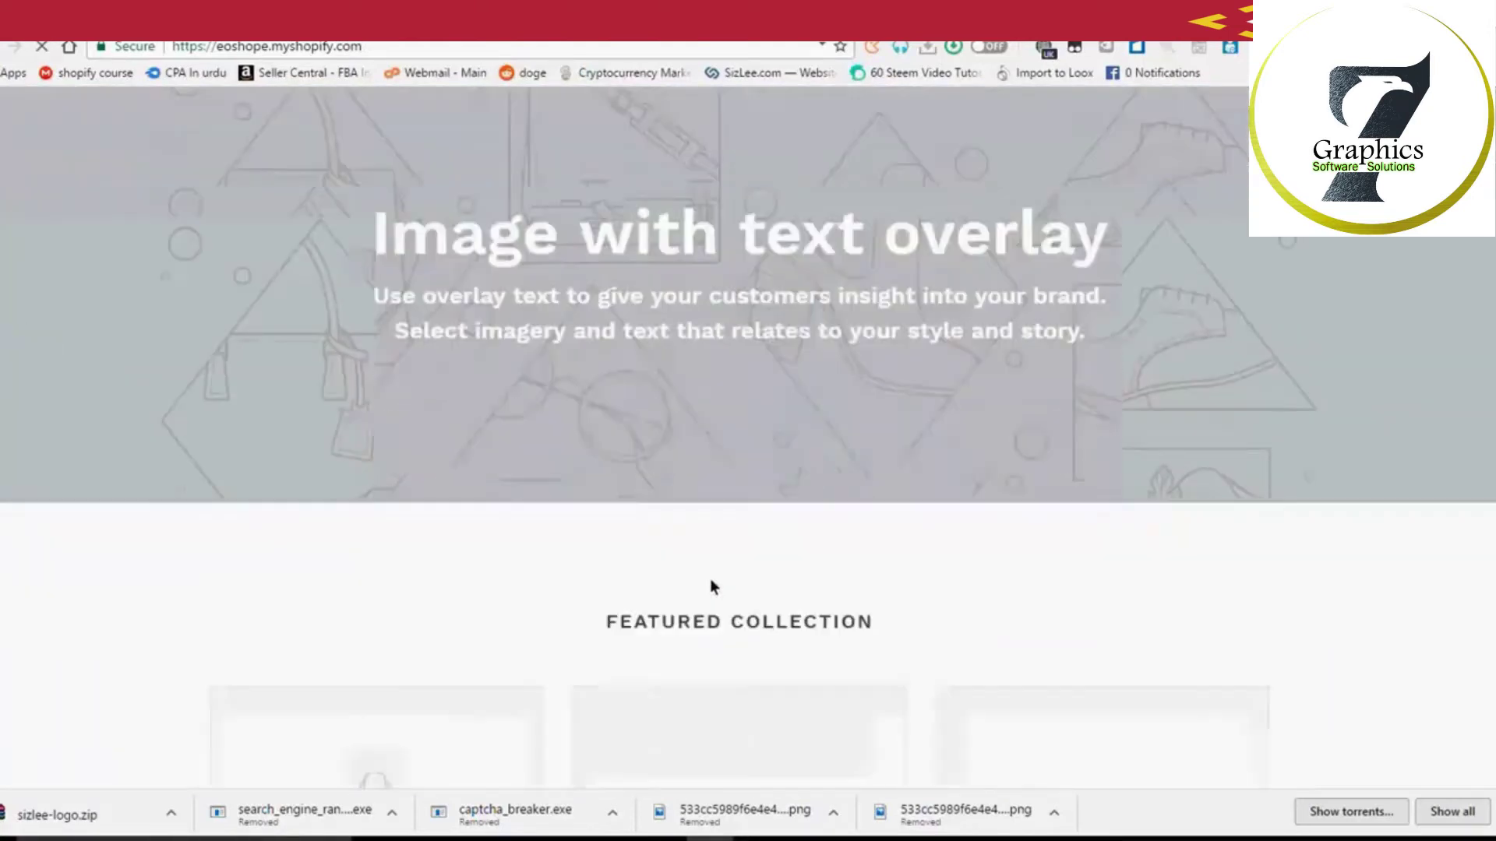
pyautogui.scroll(10, 734, 568)
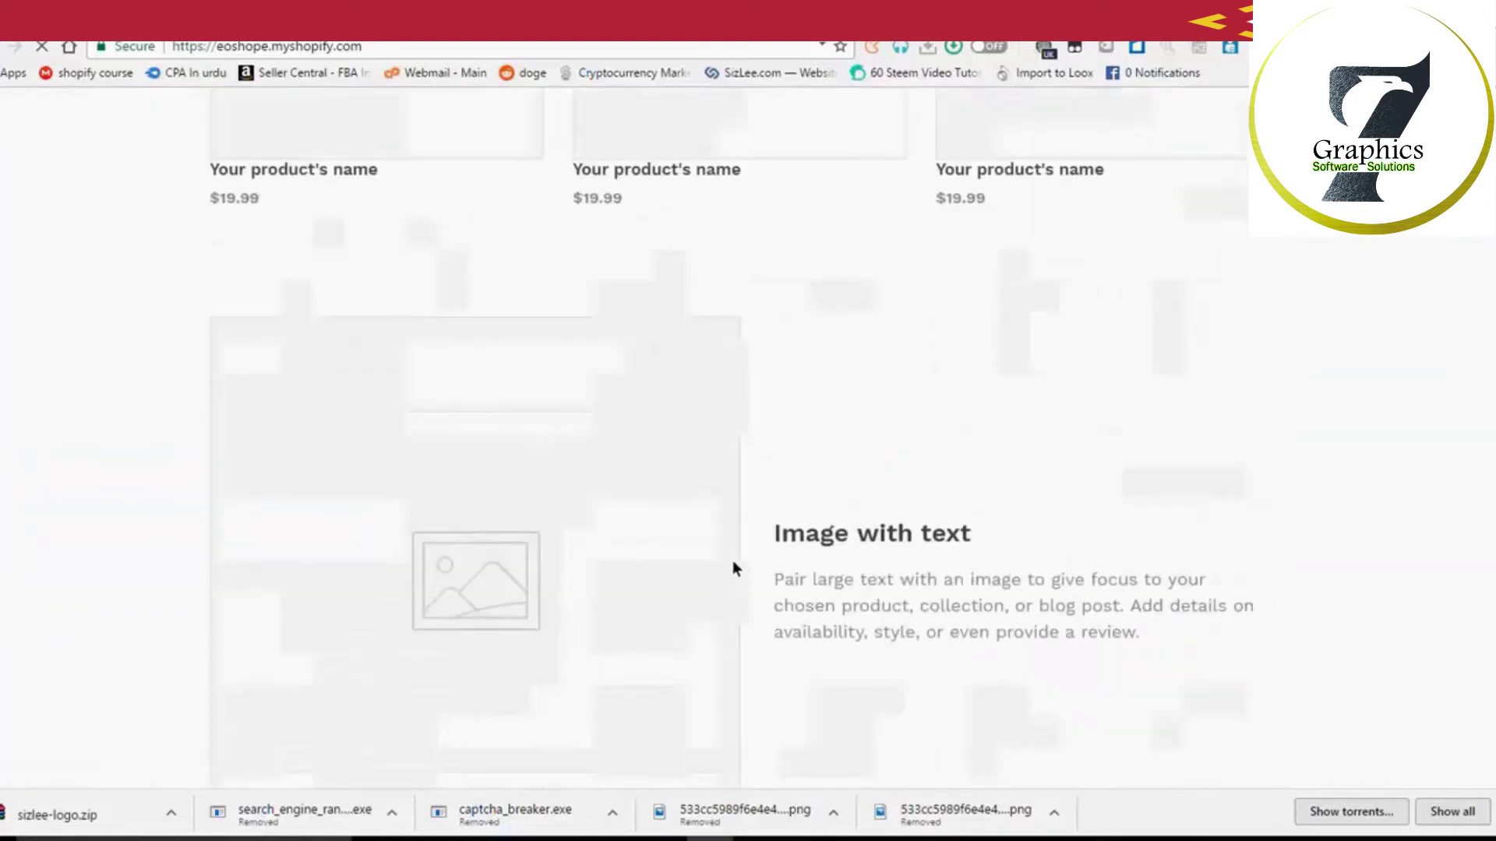
# Step: Check the Home Decor drop-down and the other entries in the storefront's header navigation
pyautogui.scroll(8, 742, 544)
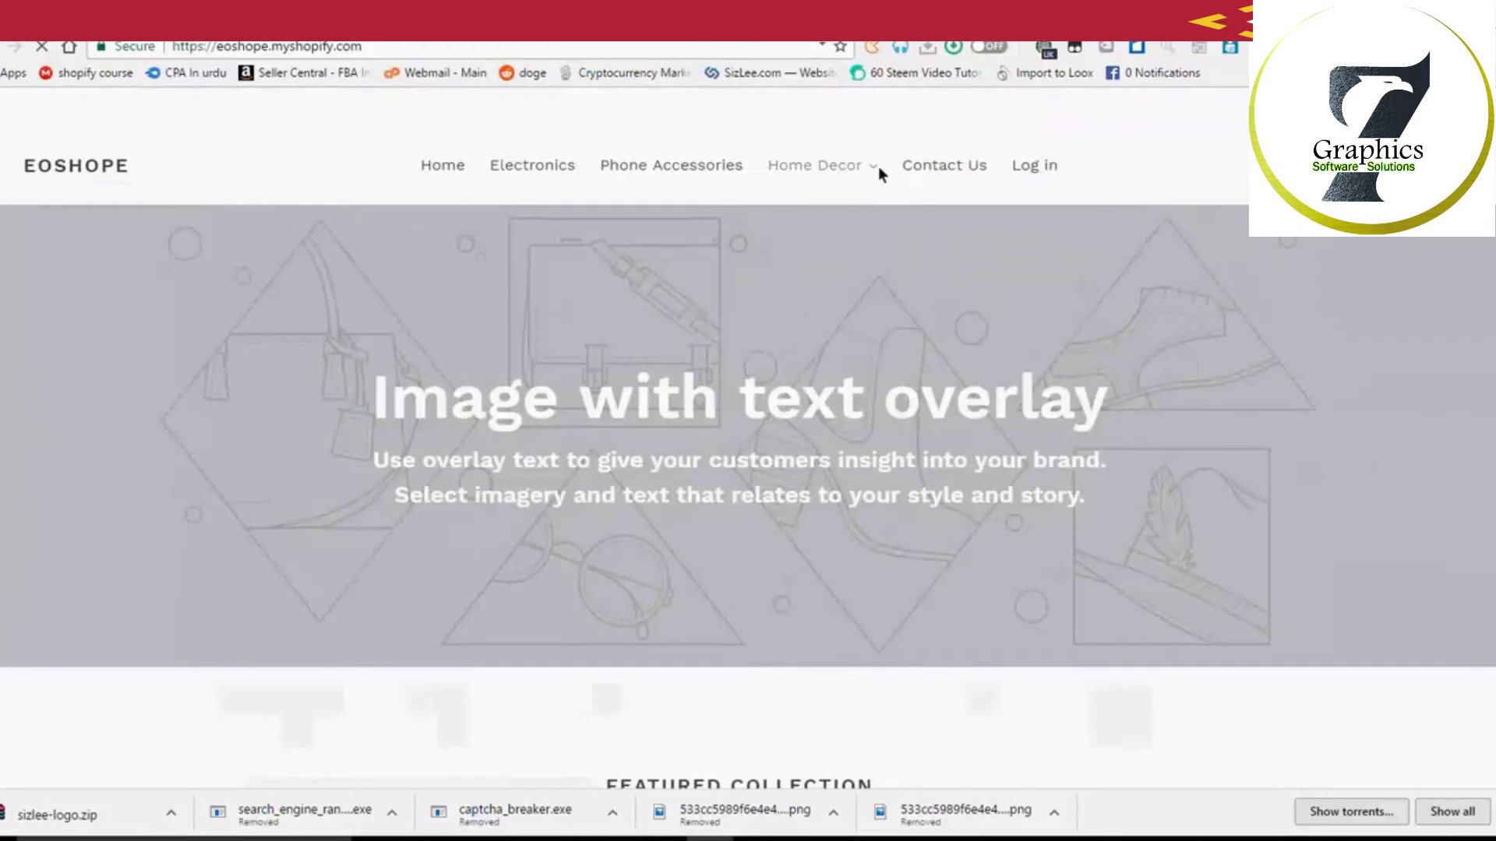
pyautogui.moveTo(877, 166)
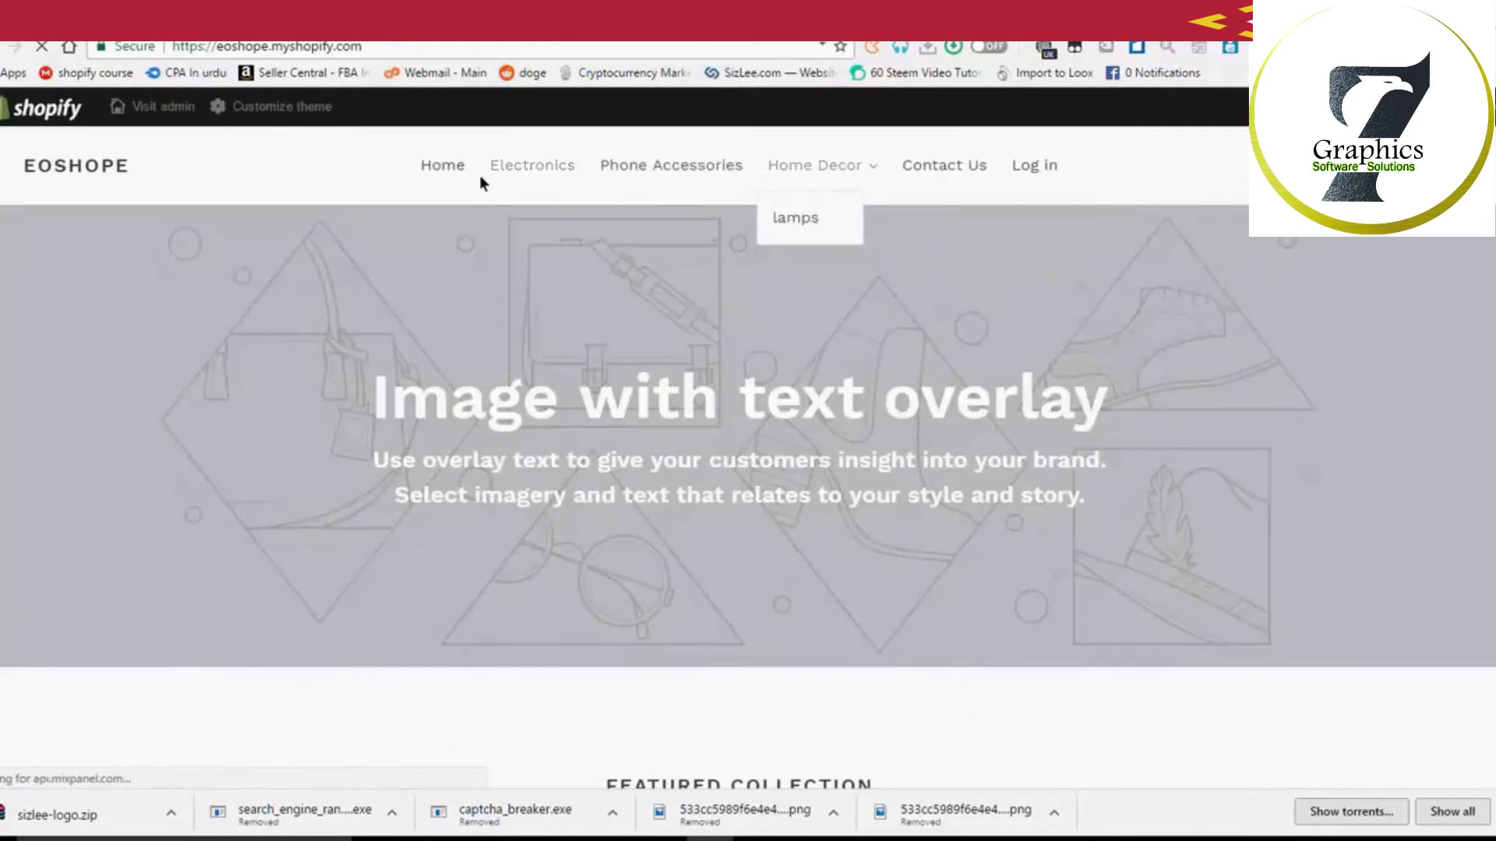
pyautogui.click(1007, 167)
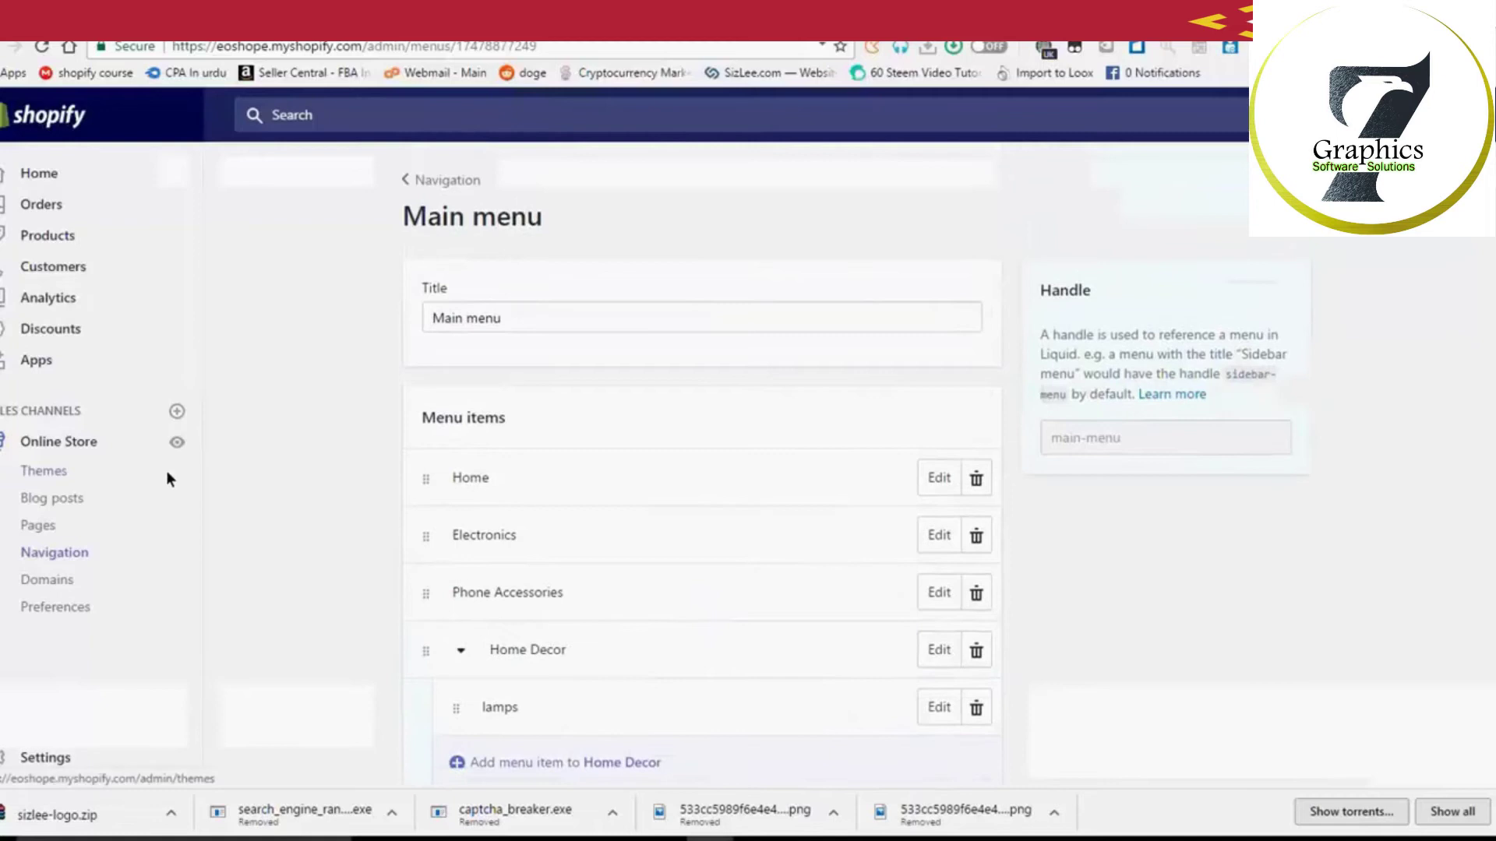
# Step: Return the admin to the list of navigation menus and look through the storefront home page toward its footer
pyautogui.click(416, 180)
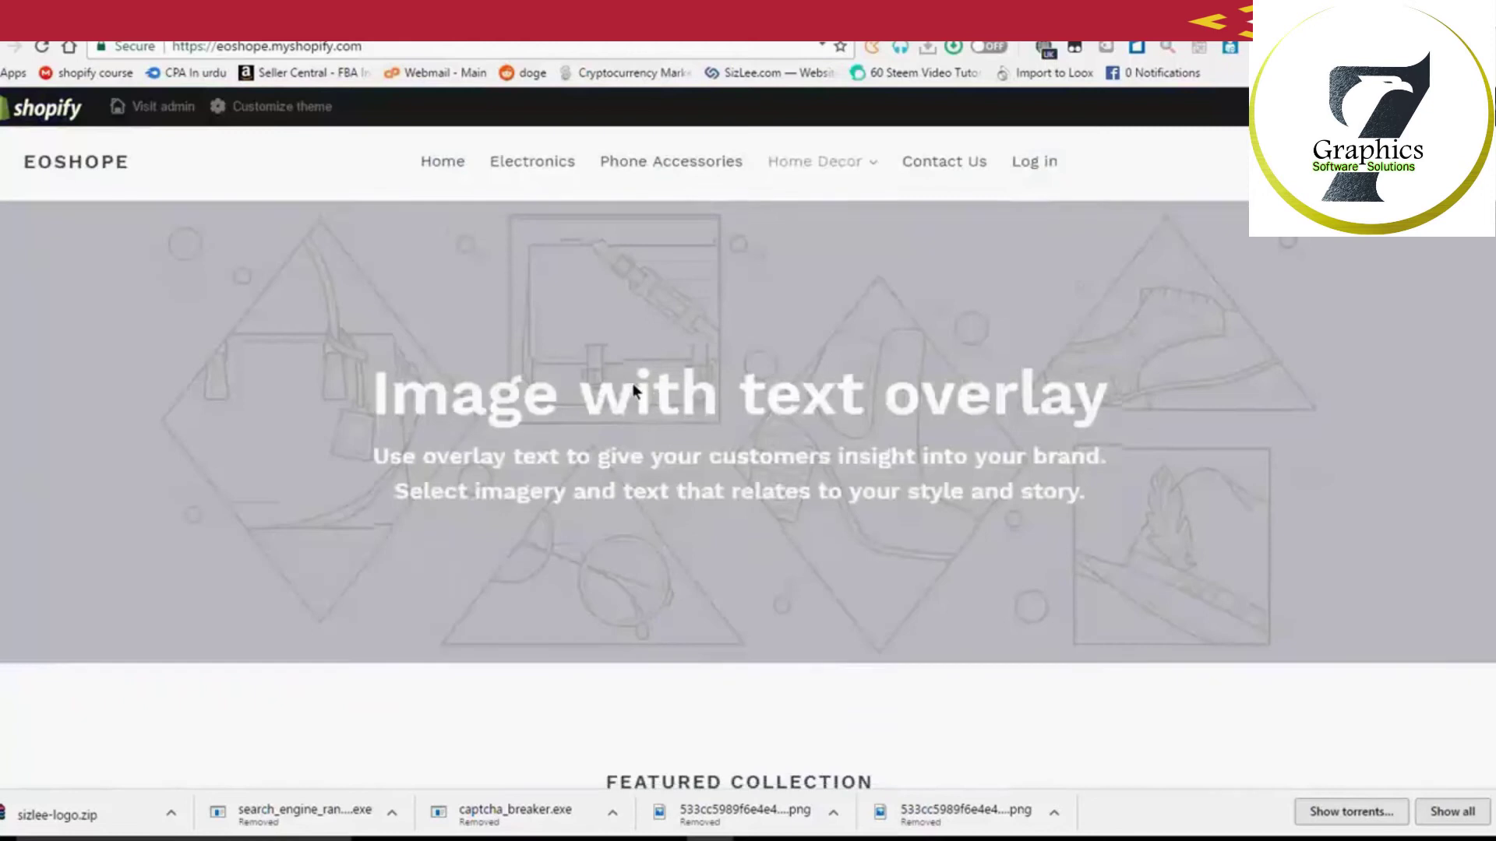
pyautogui.scroll(-10, 633, 382)
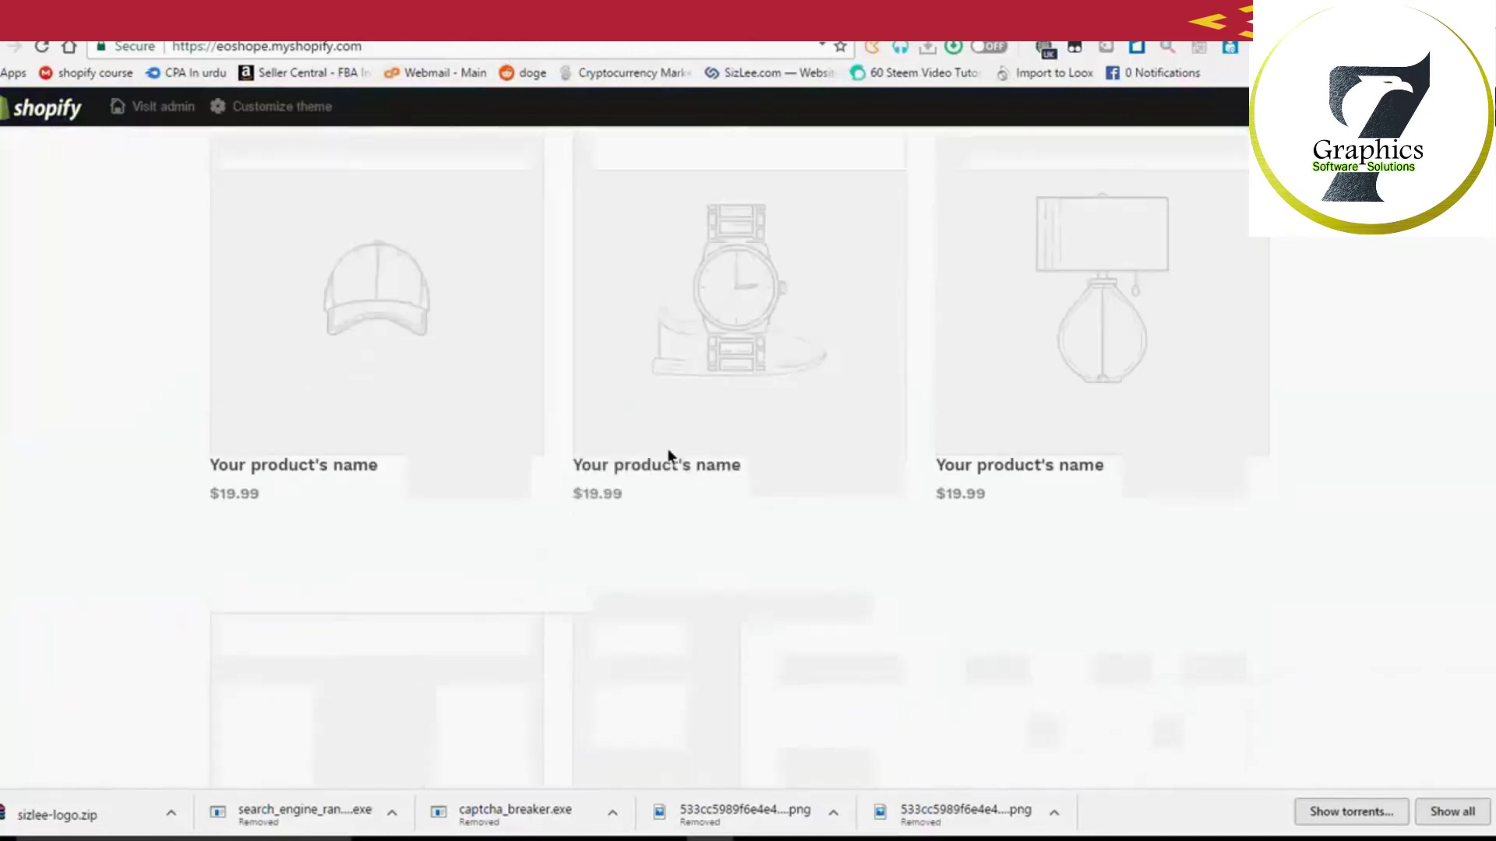
pyautogui.scroll(-10, 668, 456)
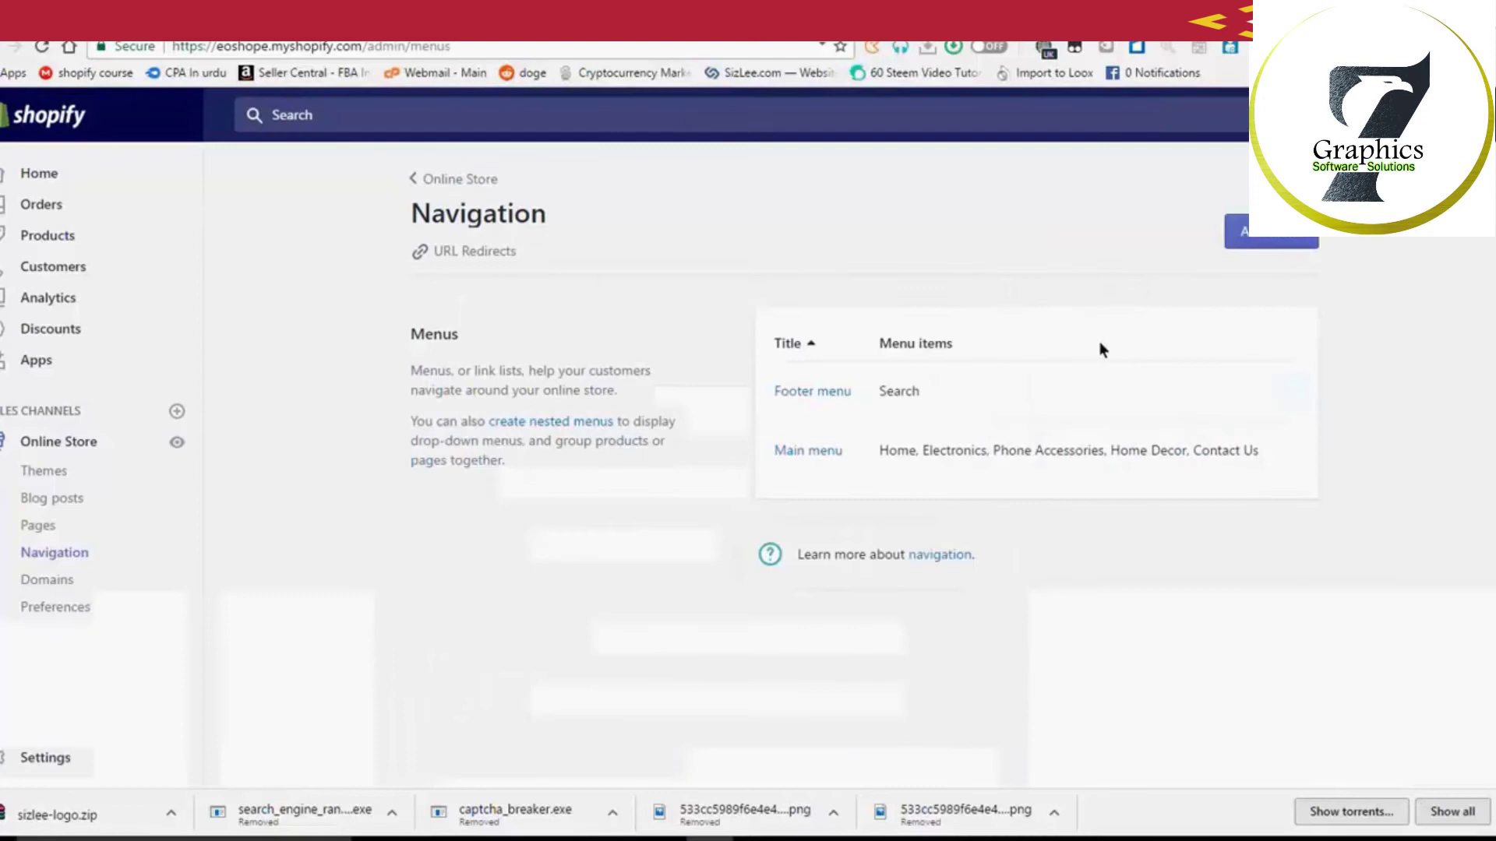
# Step: Open the Footer menu and add a menu item linked to the Privacy Policy page
pyautogui.click(826, 394)
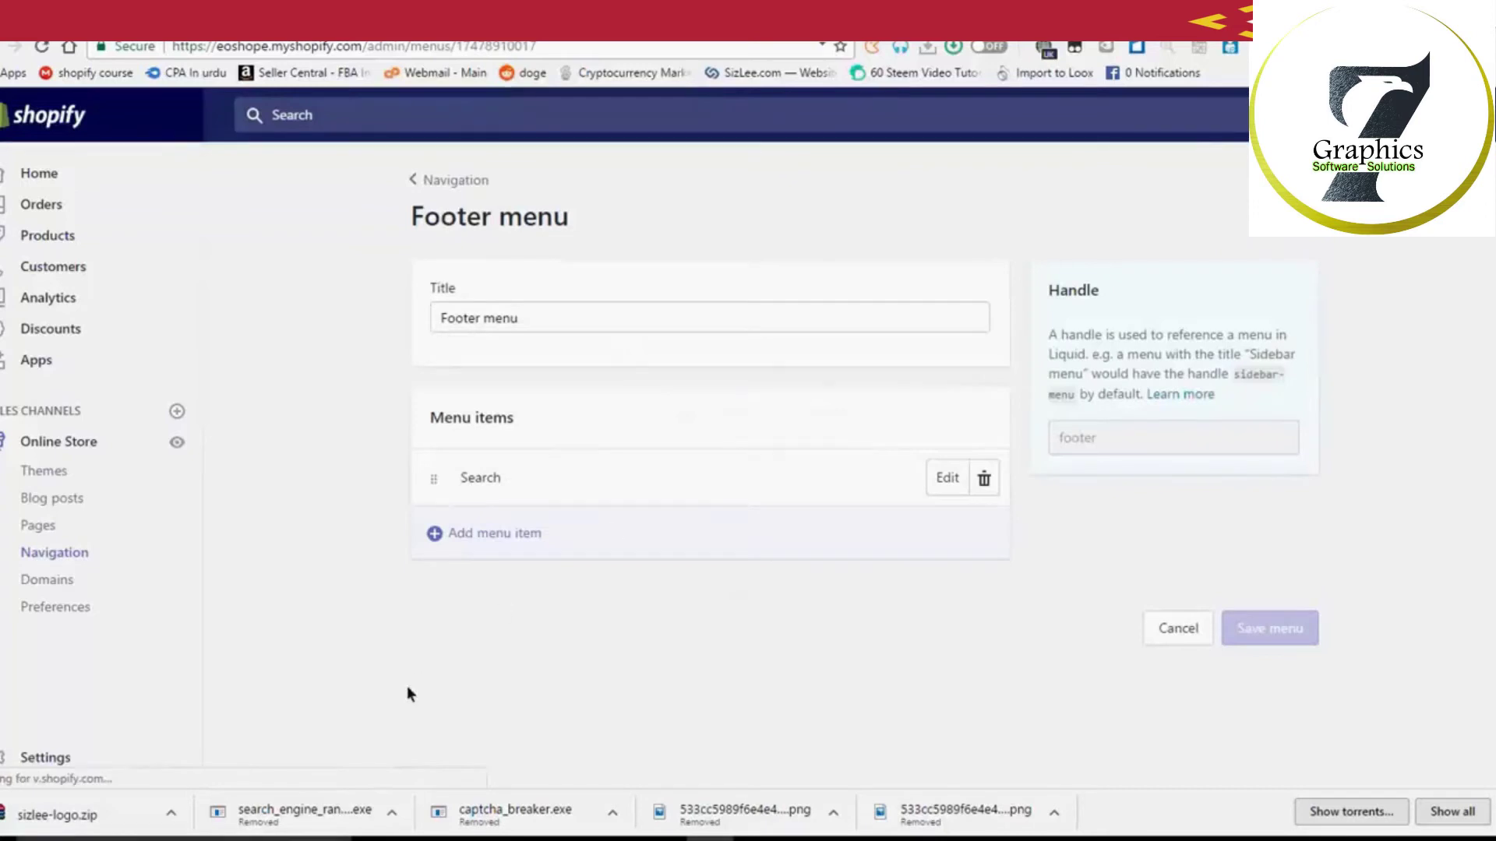
pyautogui.click(527, 567)
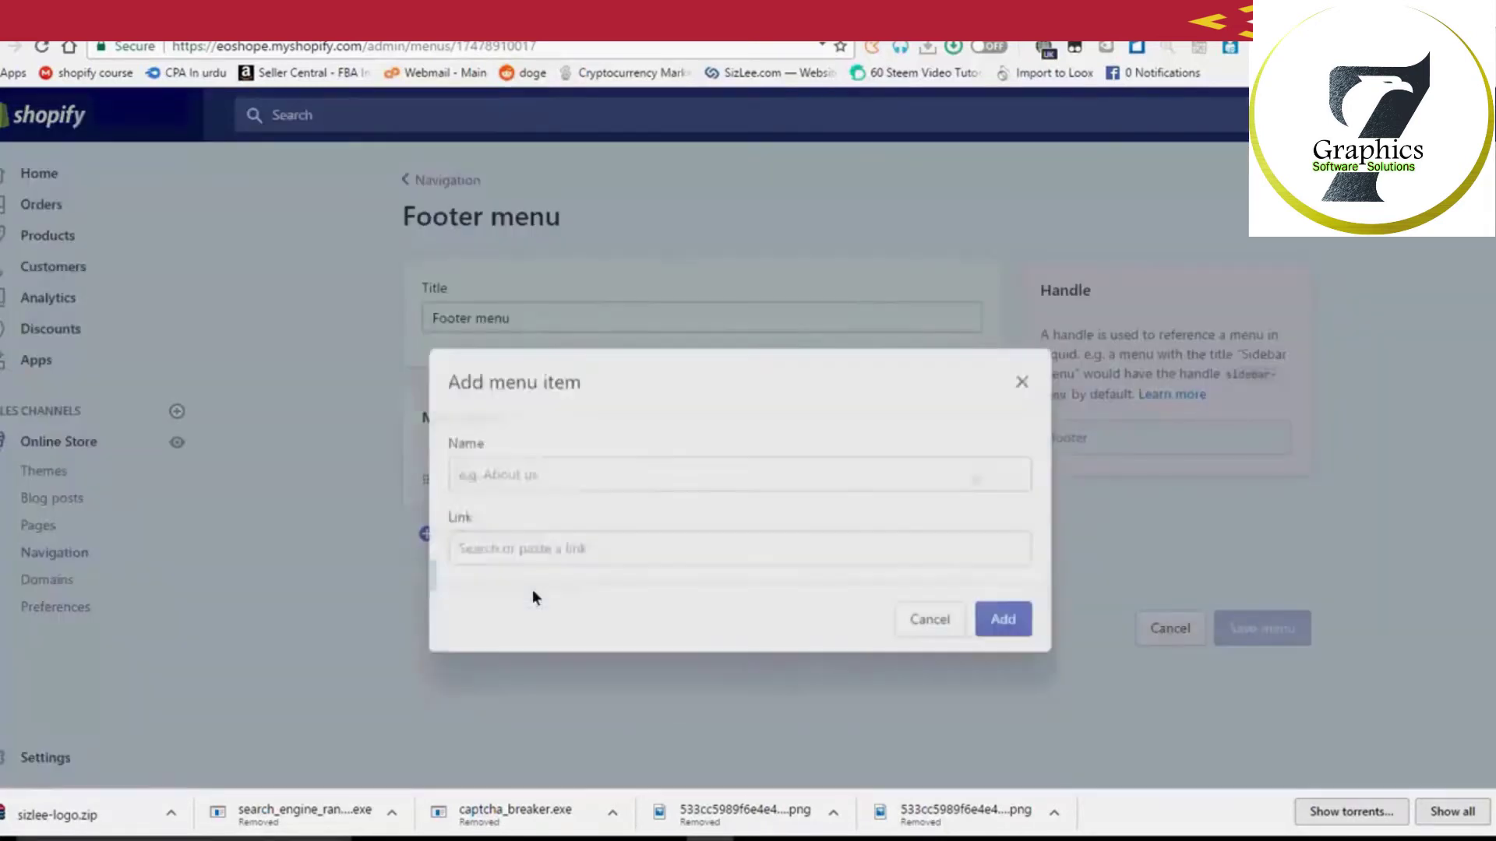
pyautogui.click(508, 508)
pyautogui.click(670, 401)
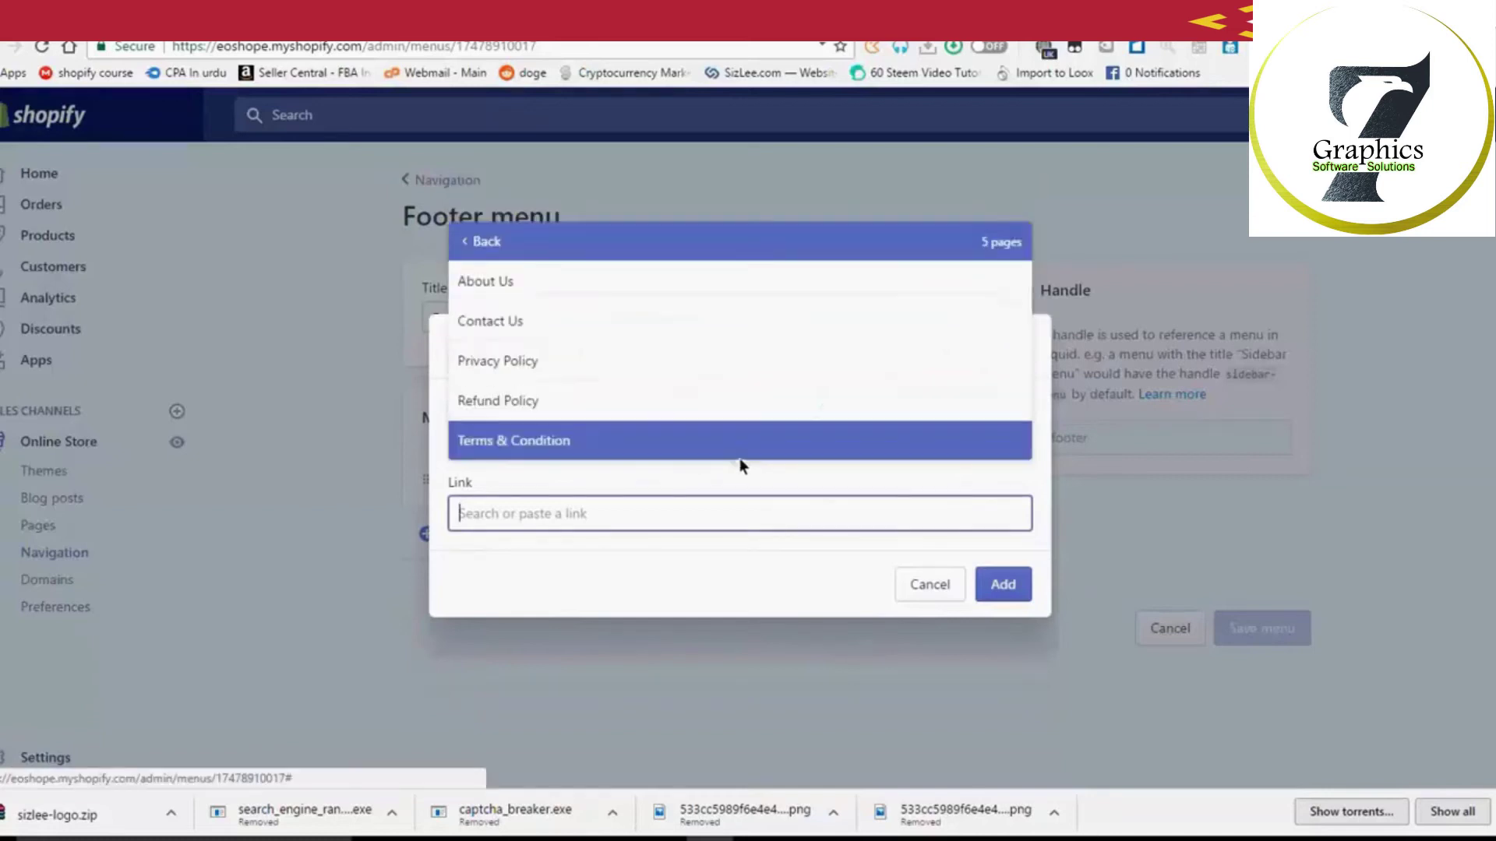
pyautogui.click(619, 357)
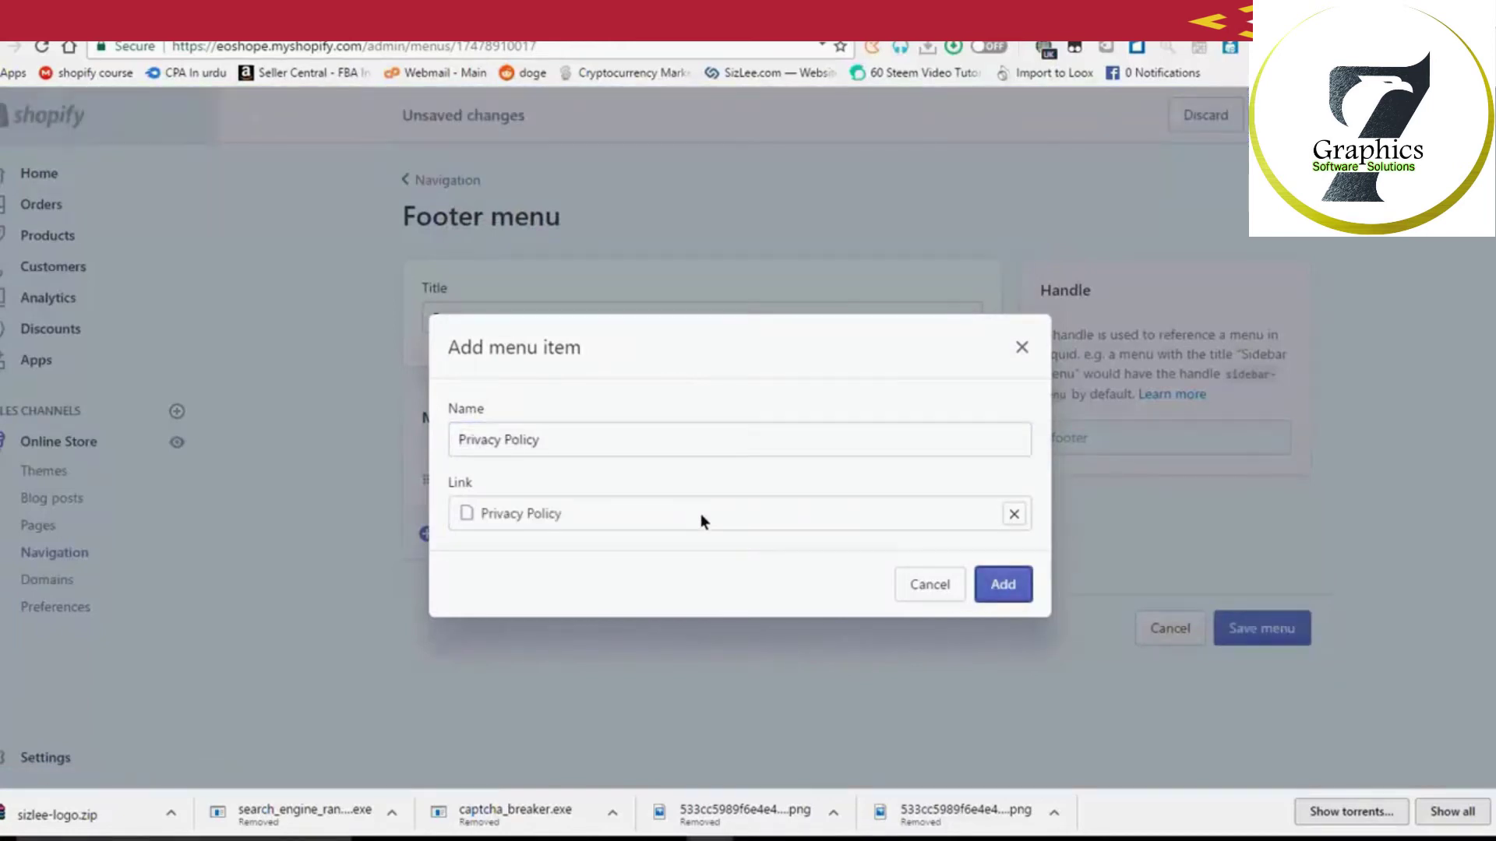
pyautogui.press('Return')
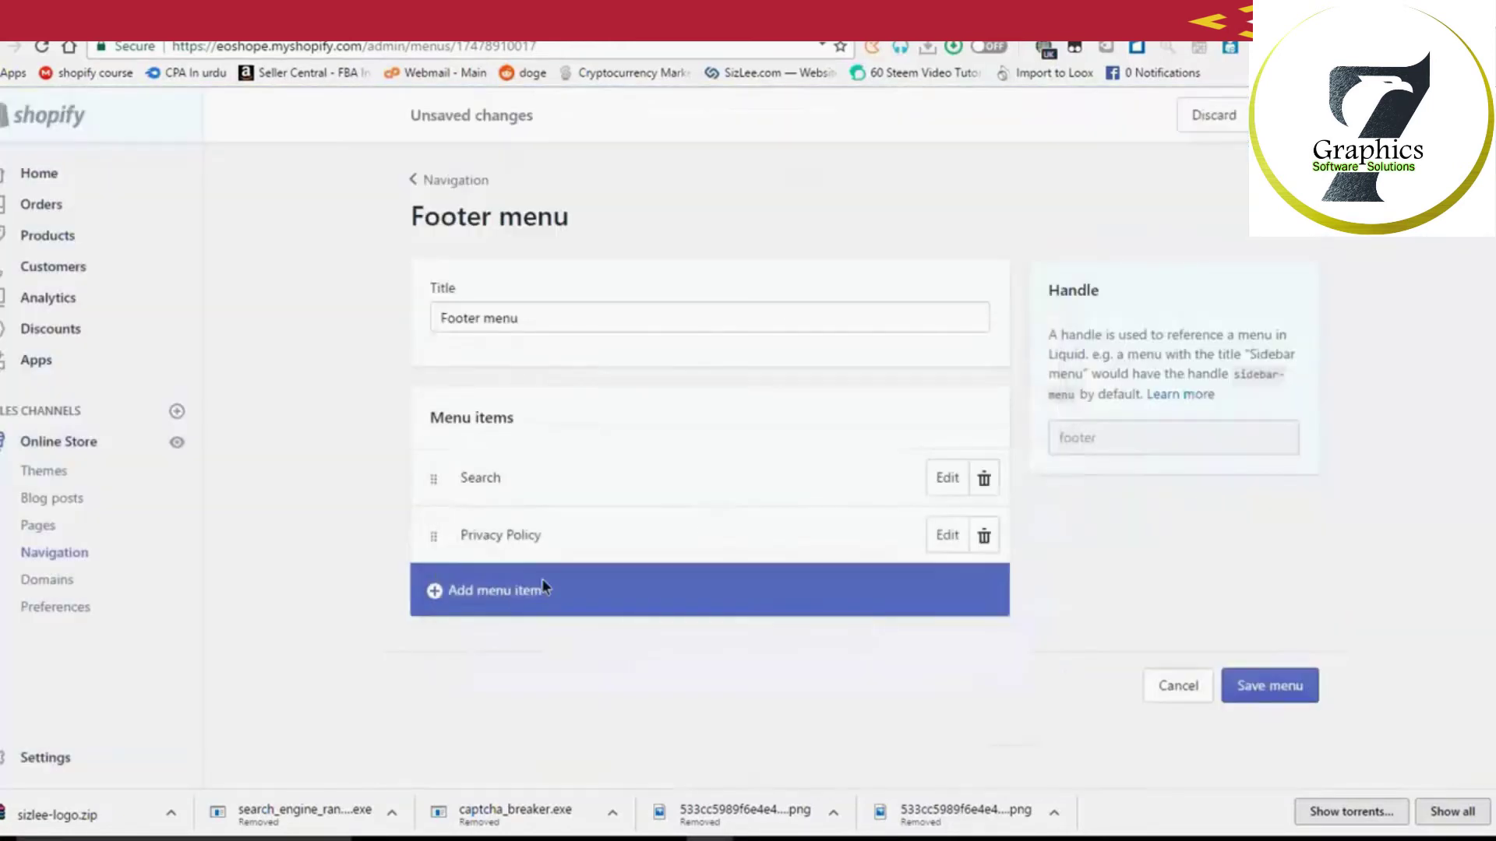
# Step: Add a footer menu item linked to the Refund Policy page
pyautogui.click(541, 579)
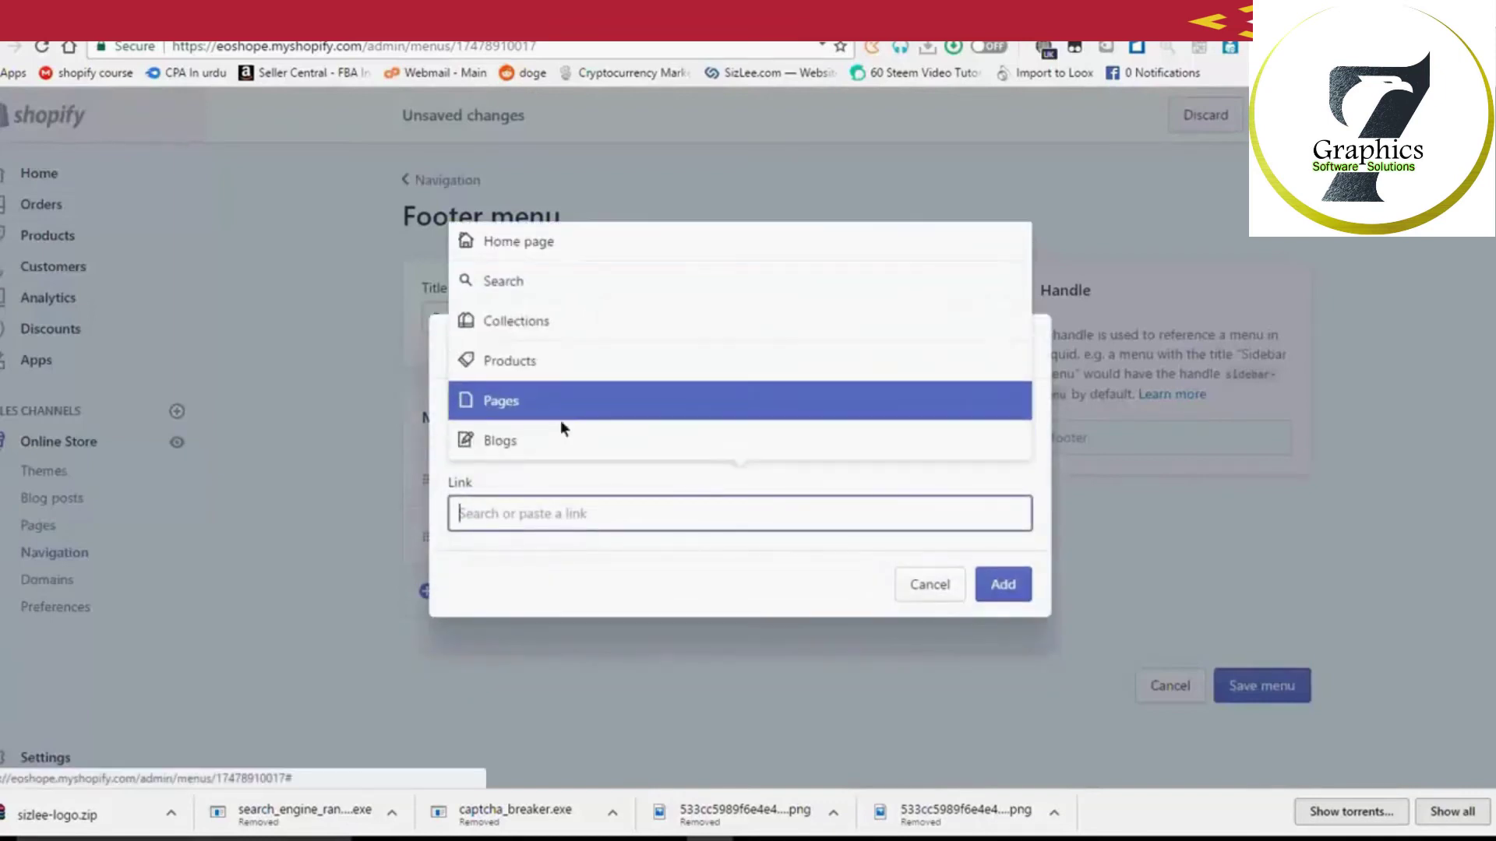
pyautogui.click(561, 417)
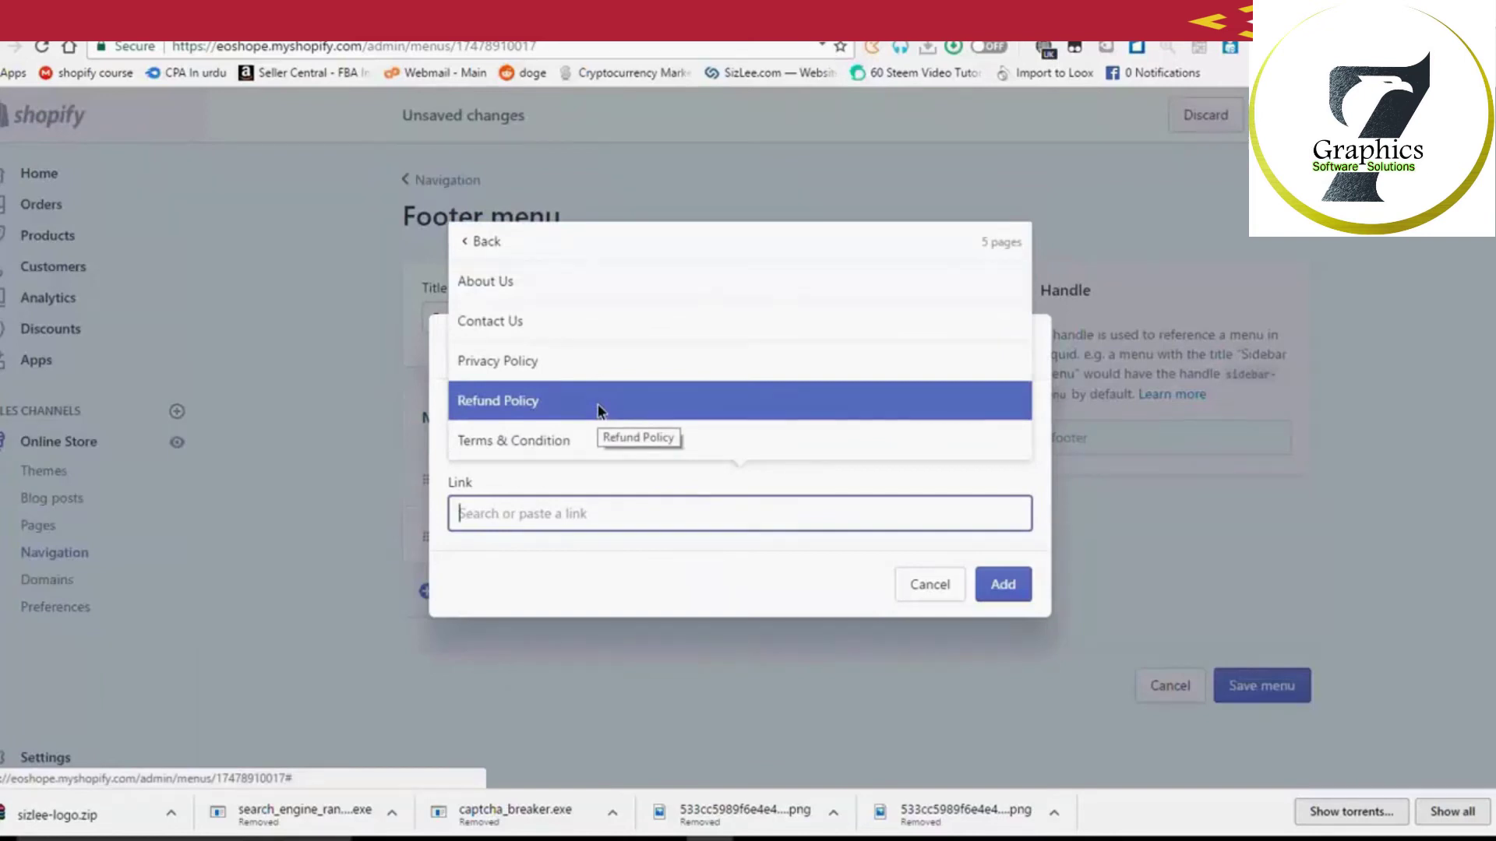
pyautogui.click(600, 402)
pyautogui.click(981, 592)
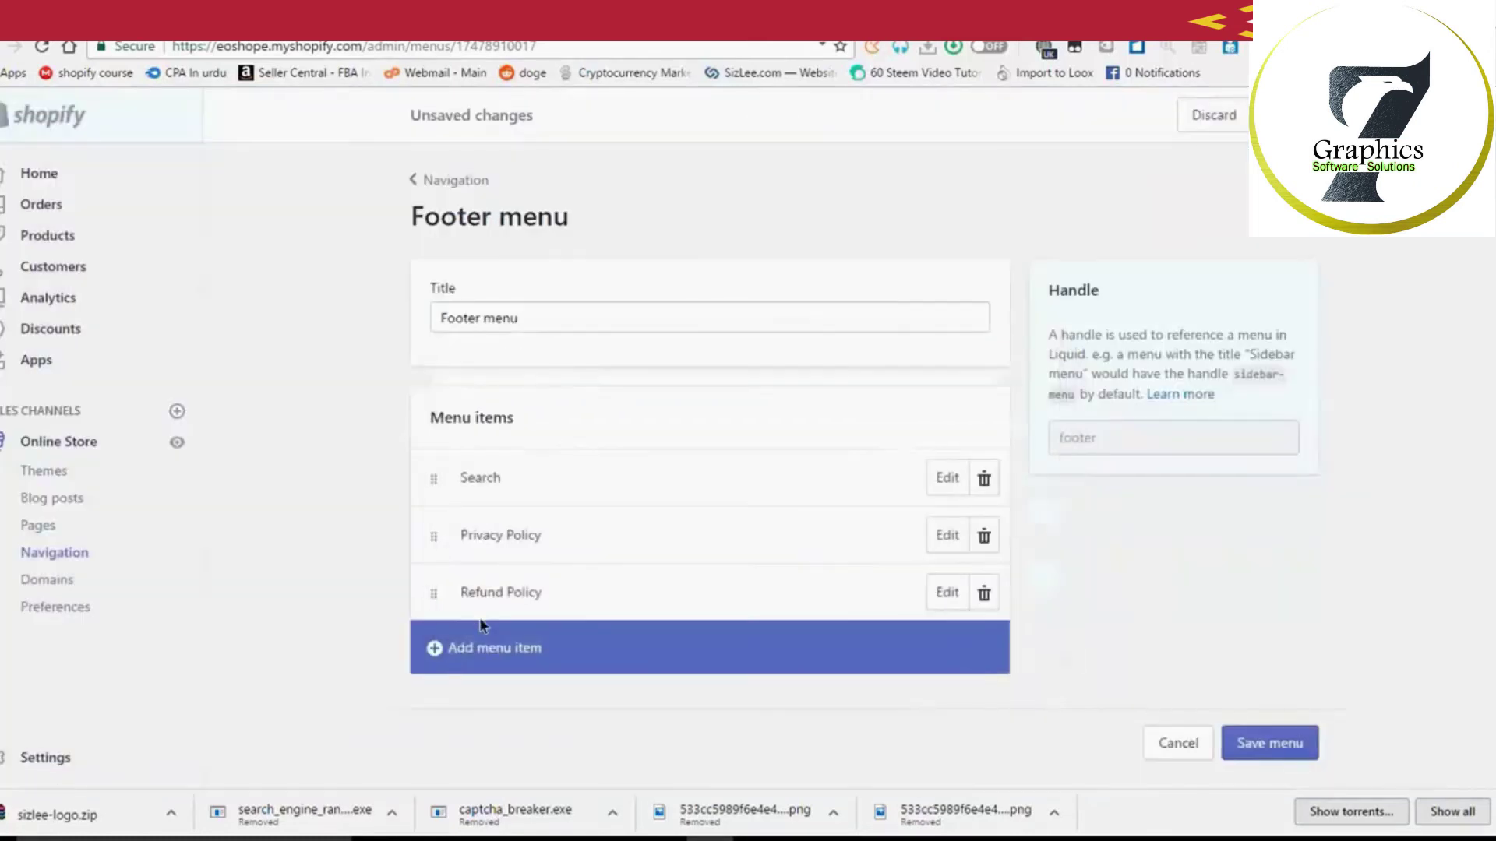
# Step: Add a footer menu item linked to the Terms & Condition page
pyautogui.click(481, 633)
pyautogui.click(598, 509)
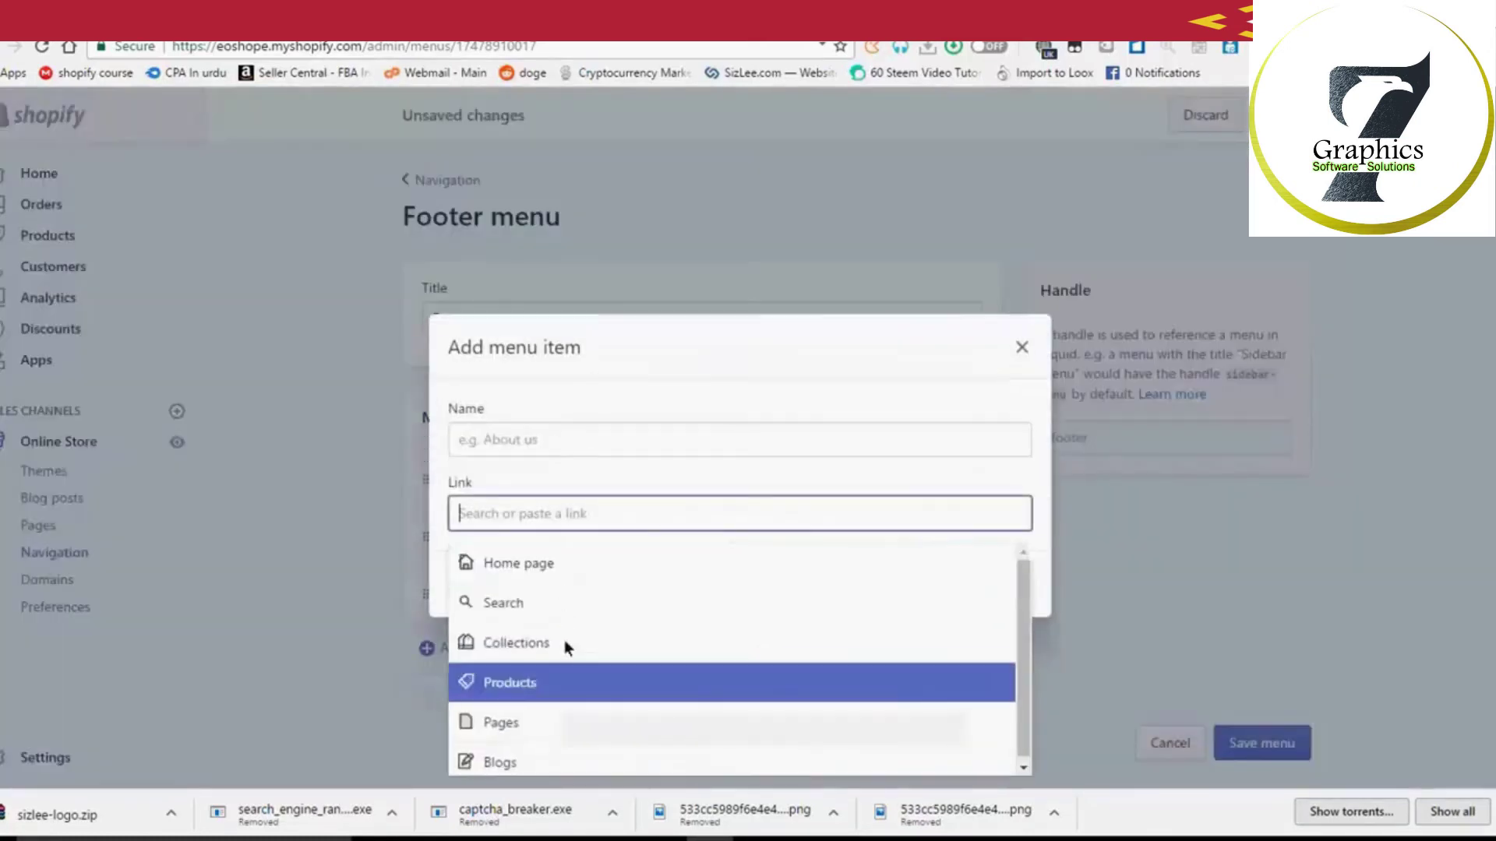
pyautogui.click(554, 720)
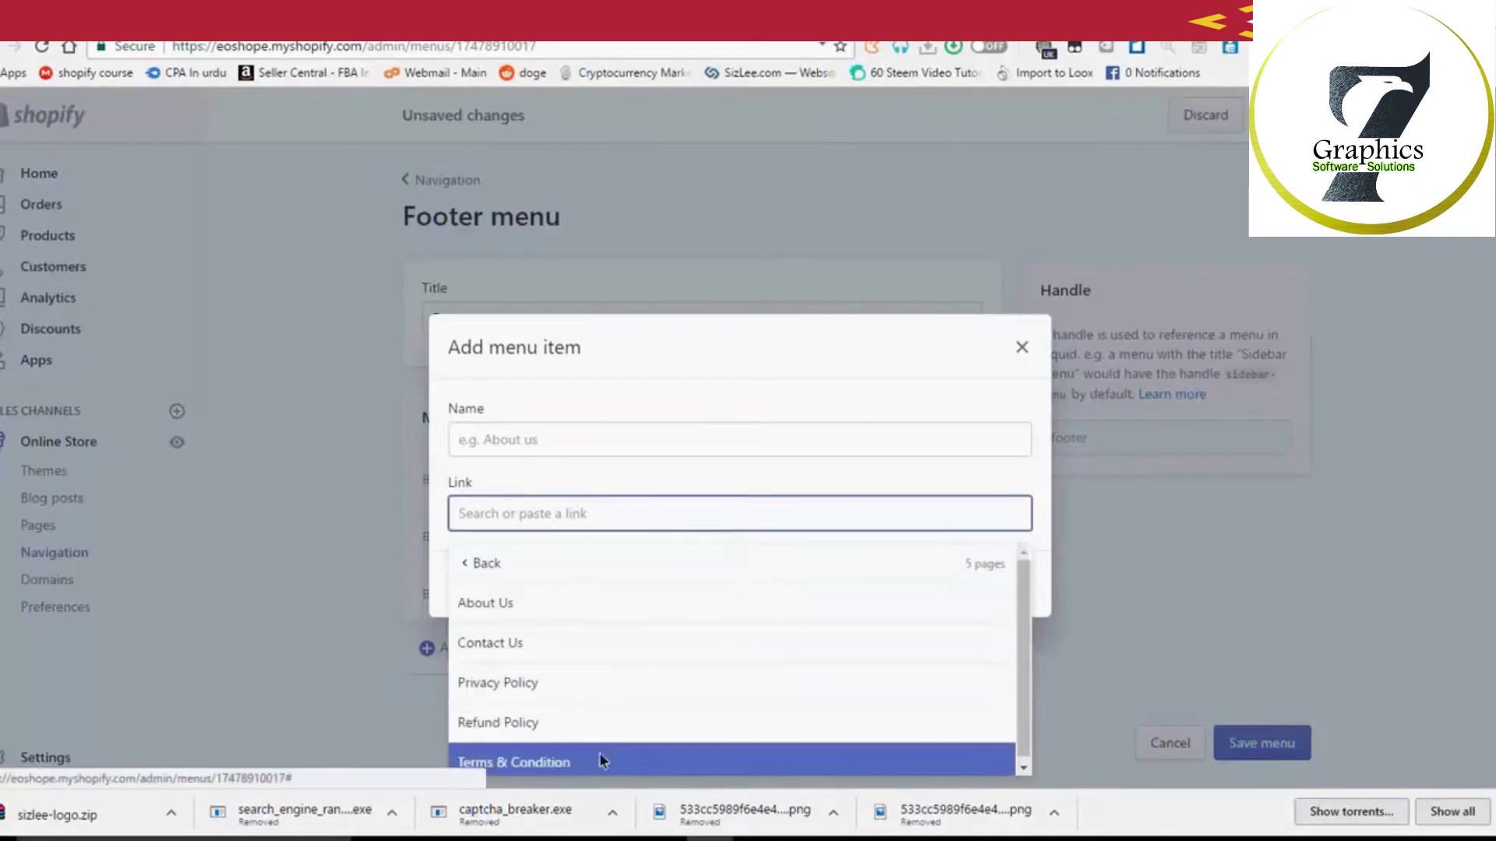
pyautogui.click(600, 753)
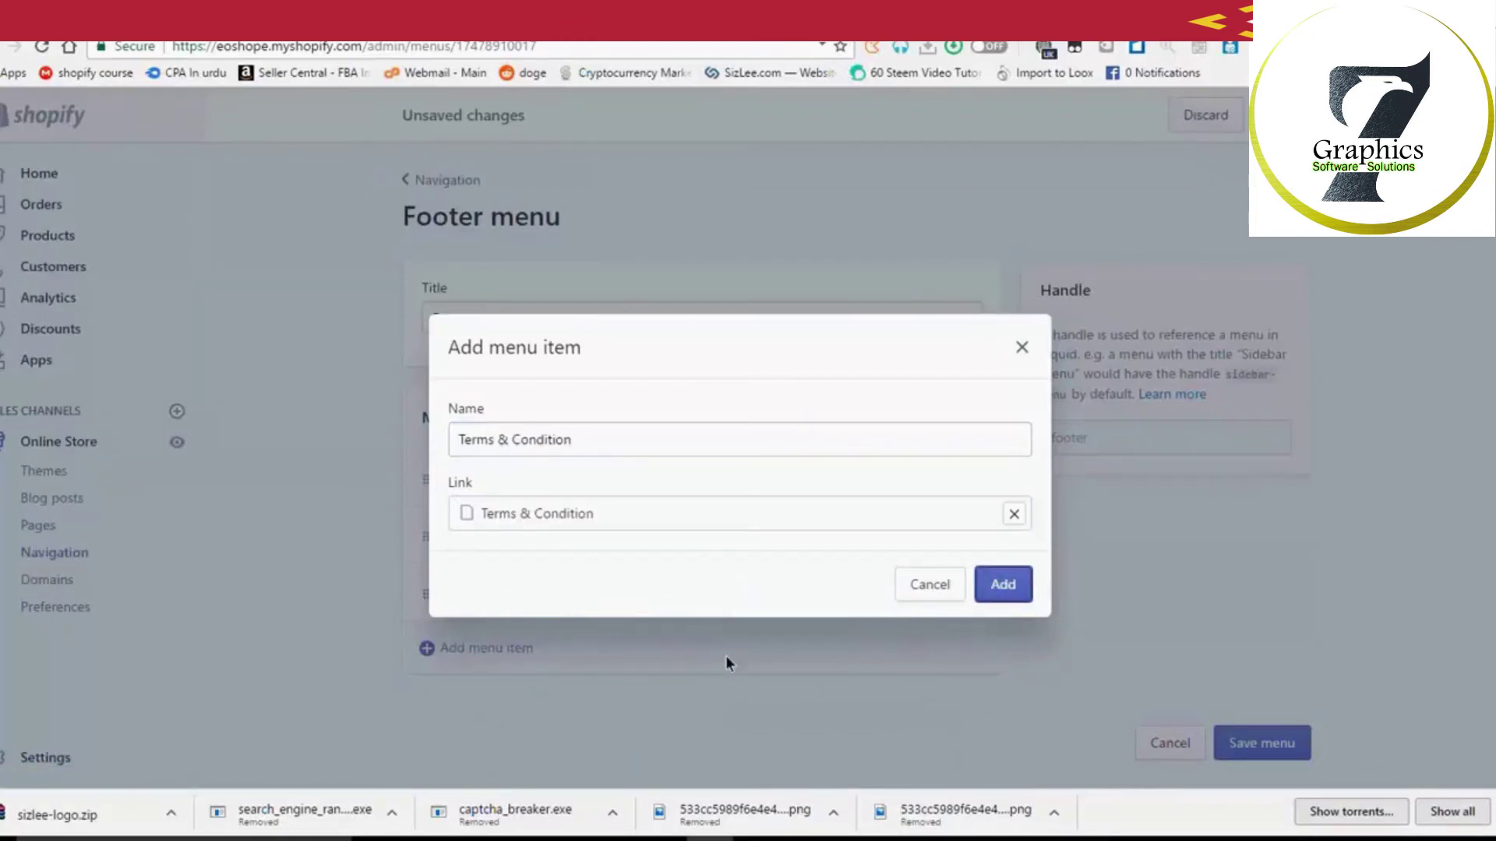
pyautogui.click(1011, 596)
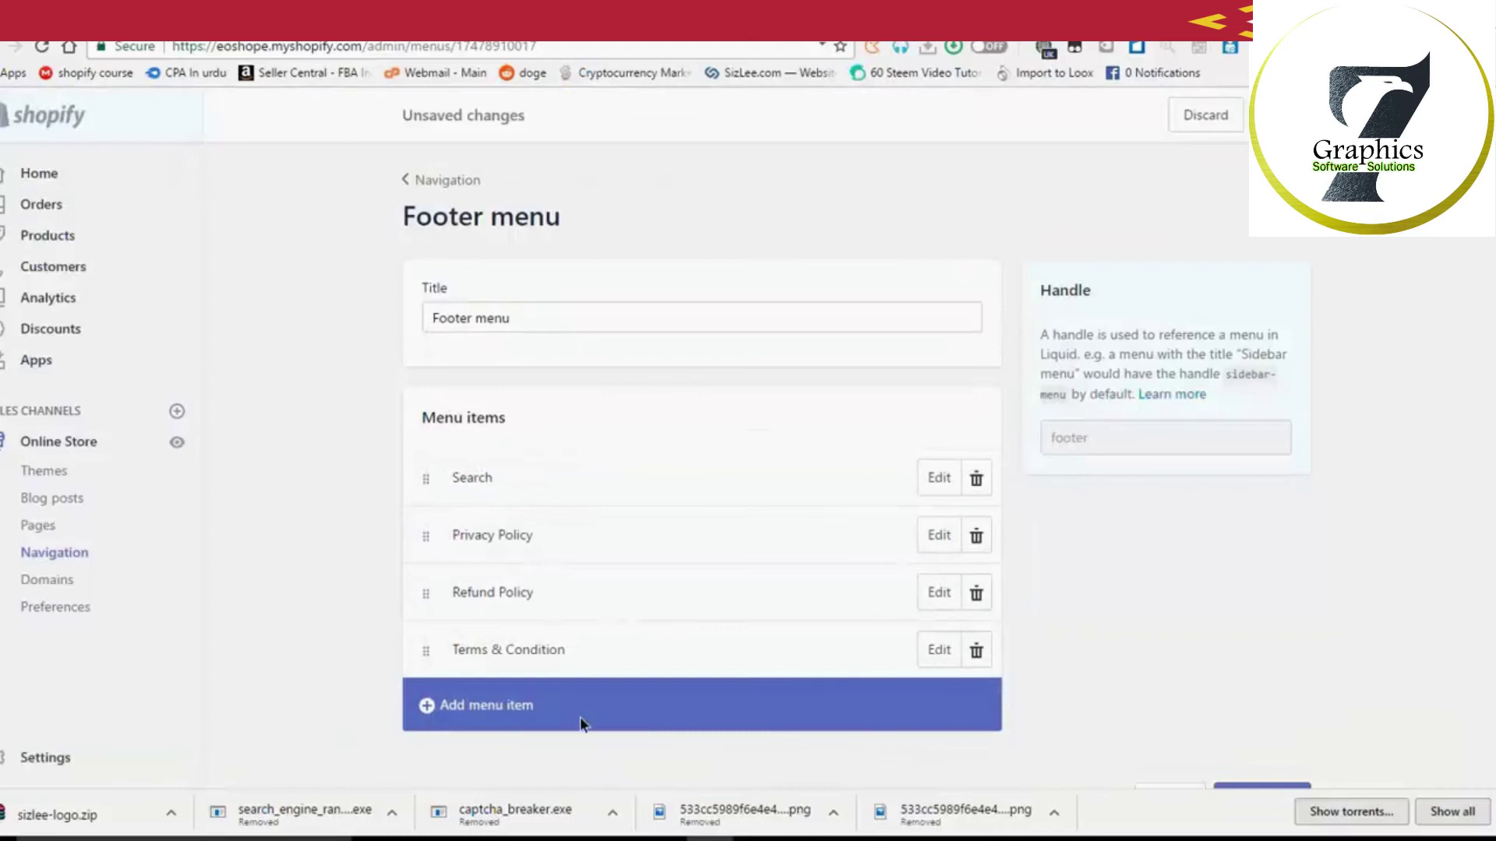
# Step: Add a footer menu item linked to the About Us page
pyautogui.click(615, 713)
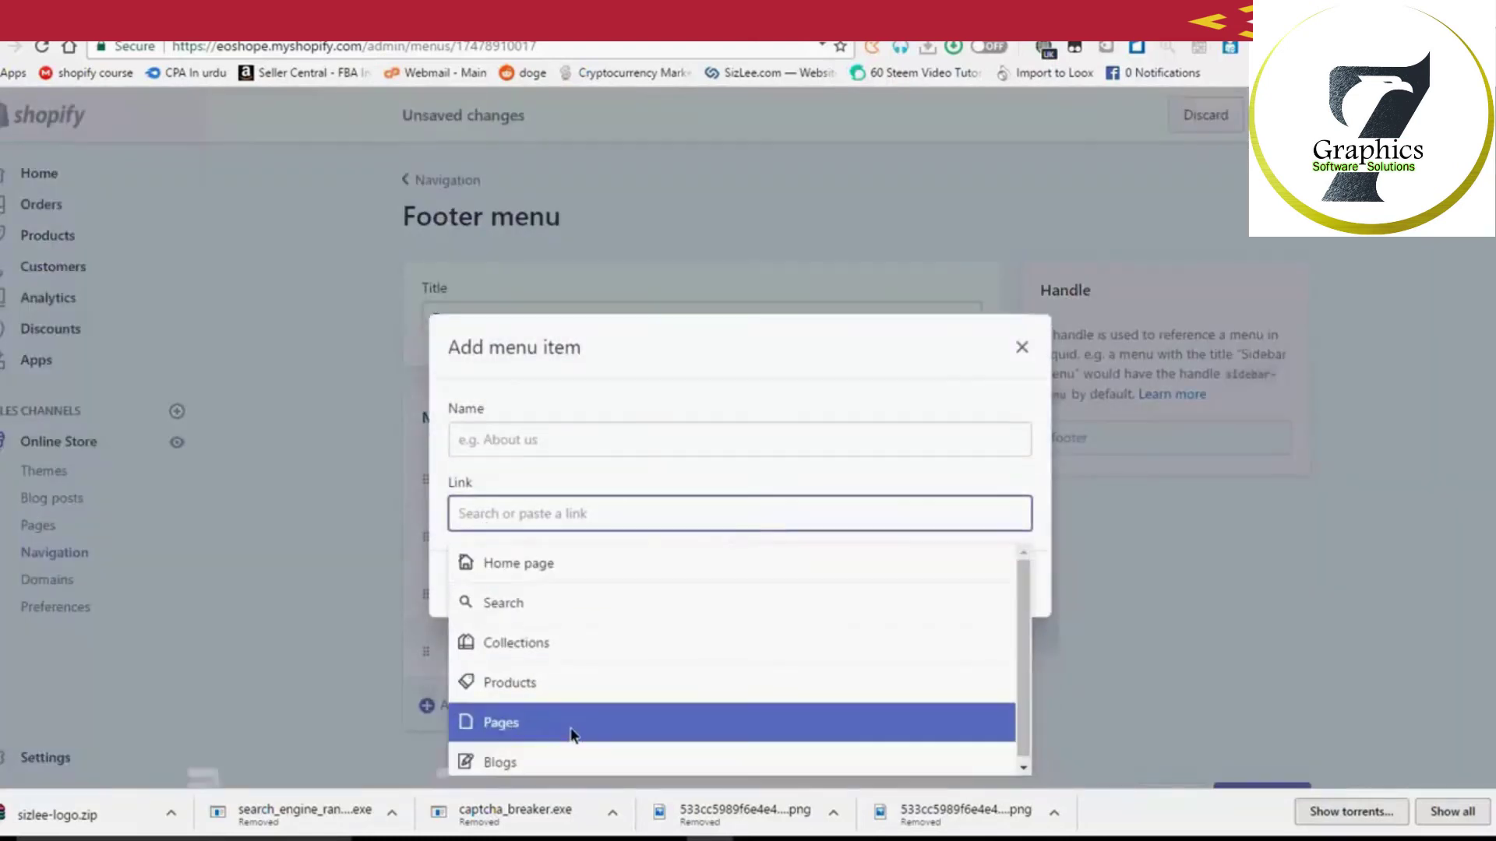
pyautogui.click(574, 724)
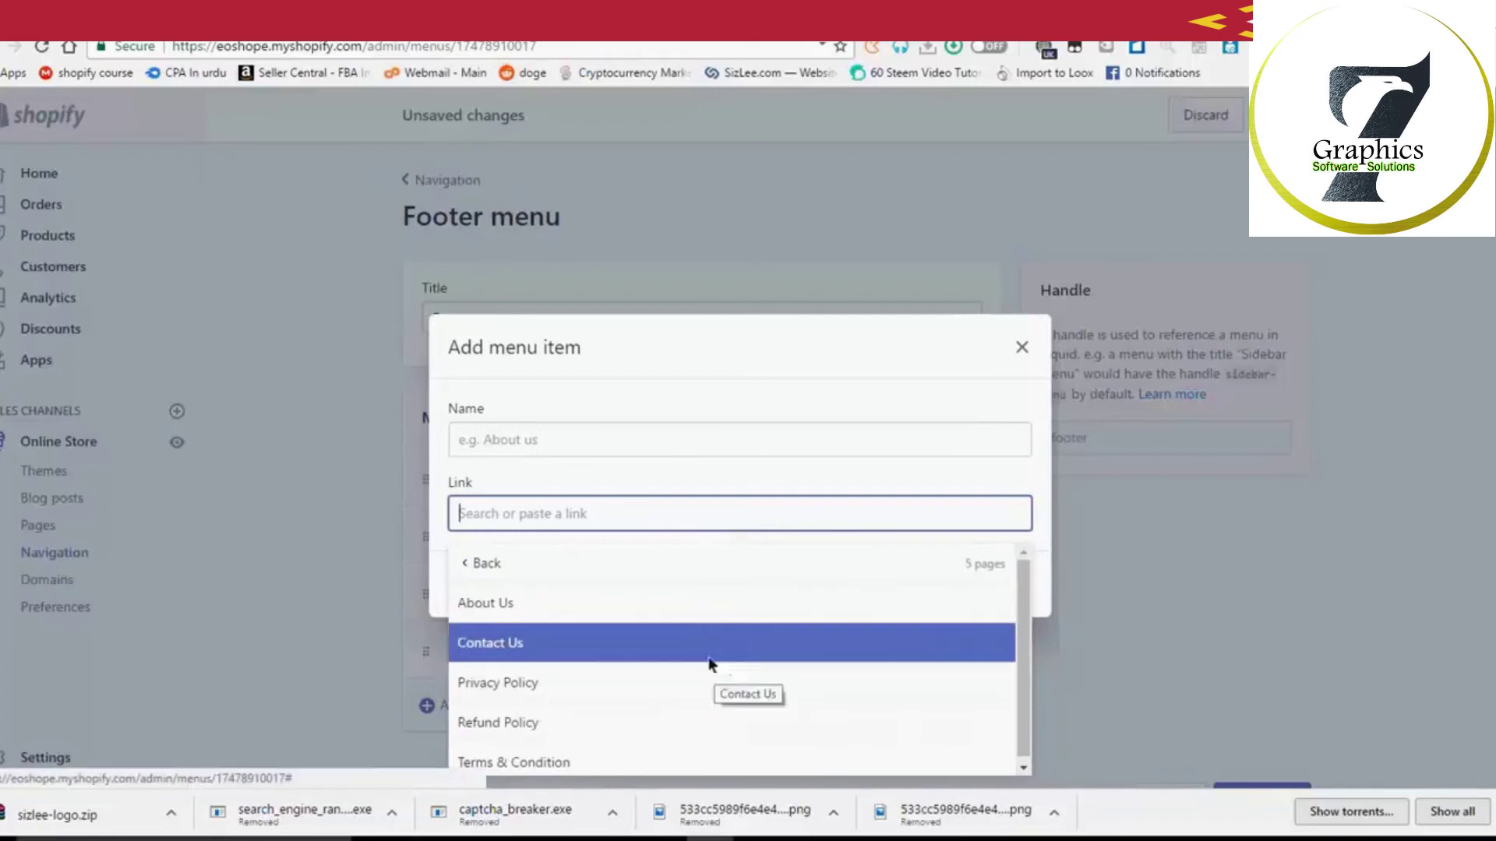
pyautogui.click(705, 611)
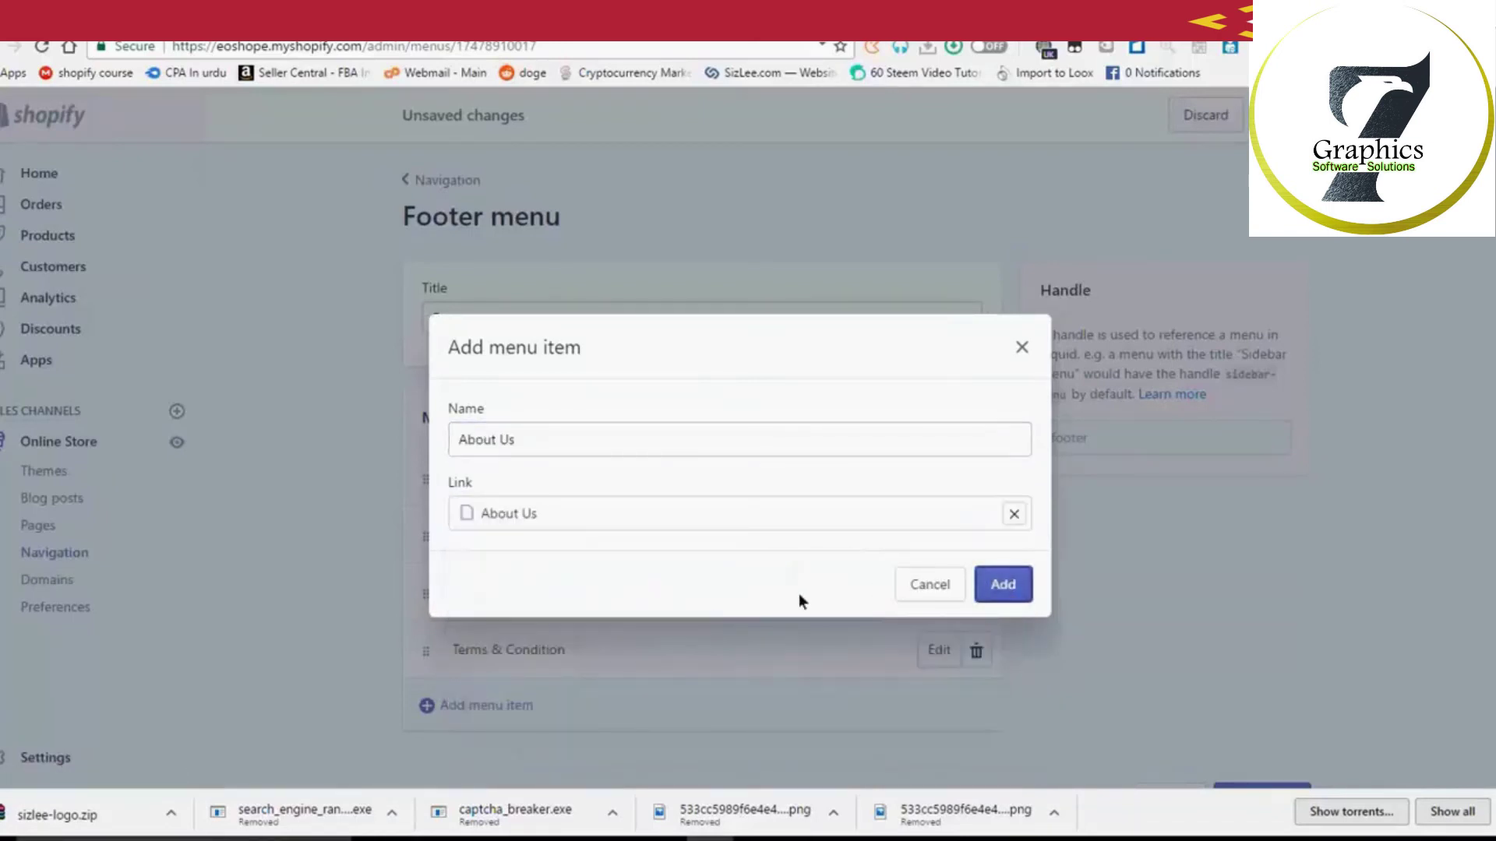
pyautogui.press('Return')
# Step: Add a footer menu item linked to the Contact Us page and save the footer menu
pyautogui.click(475, 763)
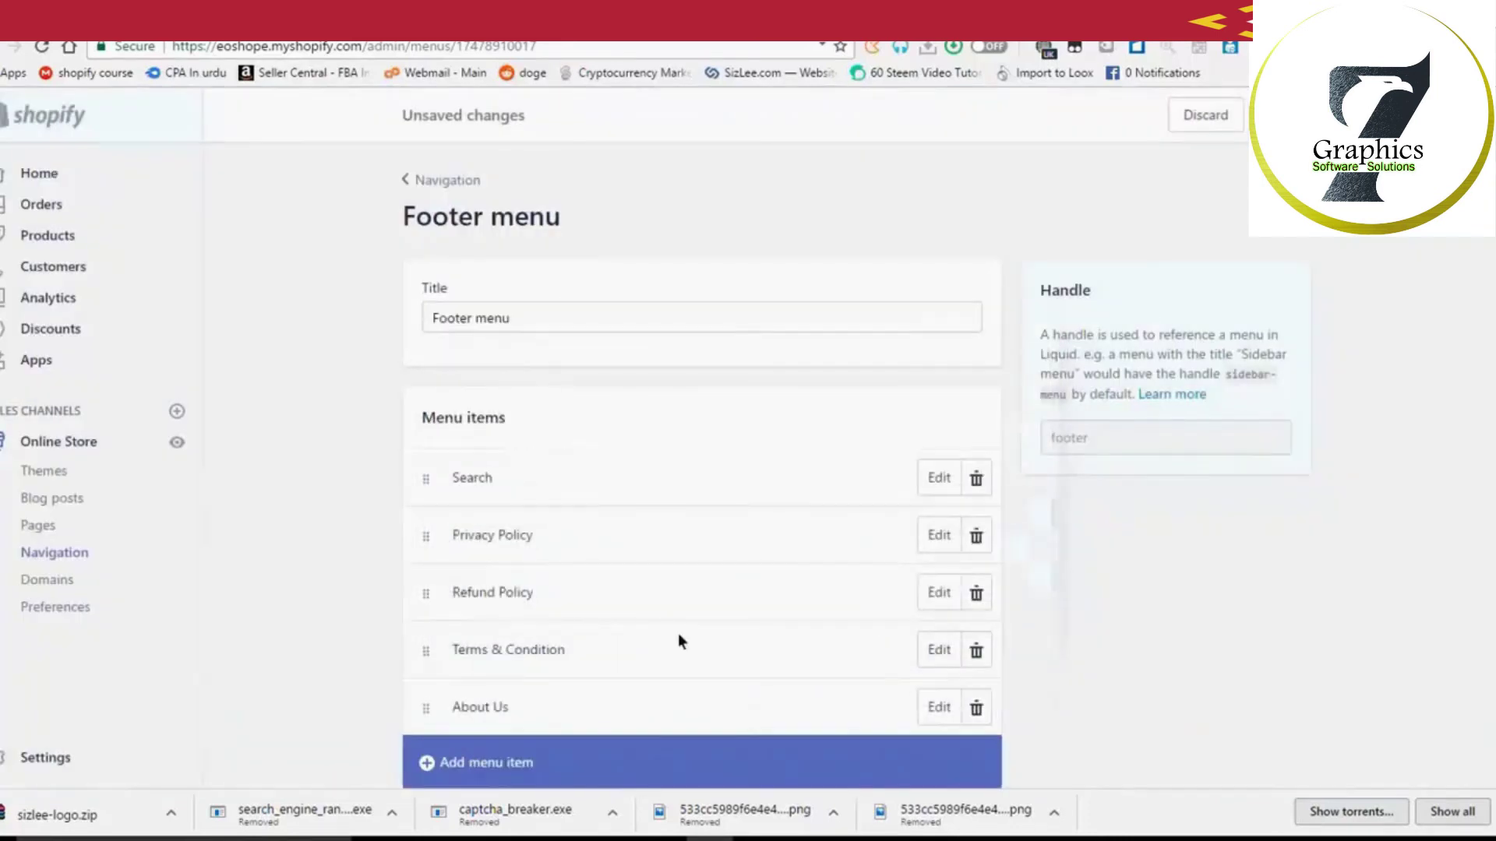
pyautogui.click(600, 513)
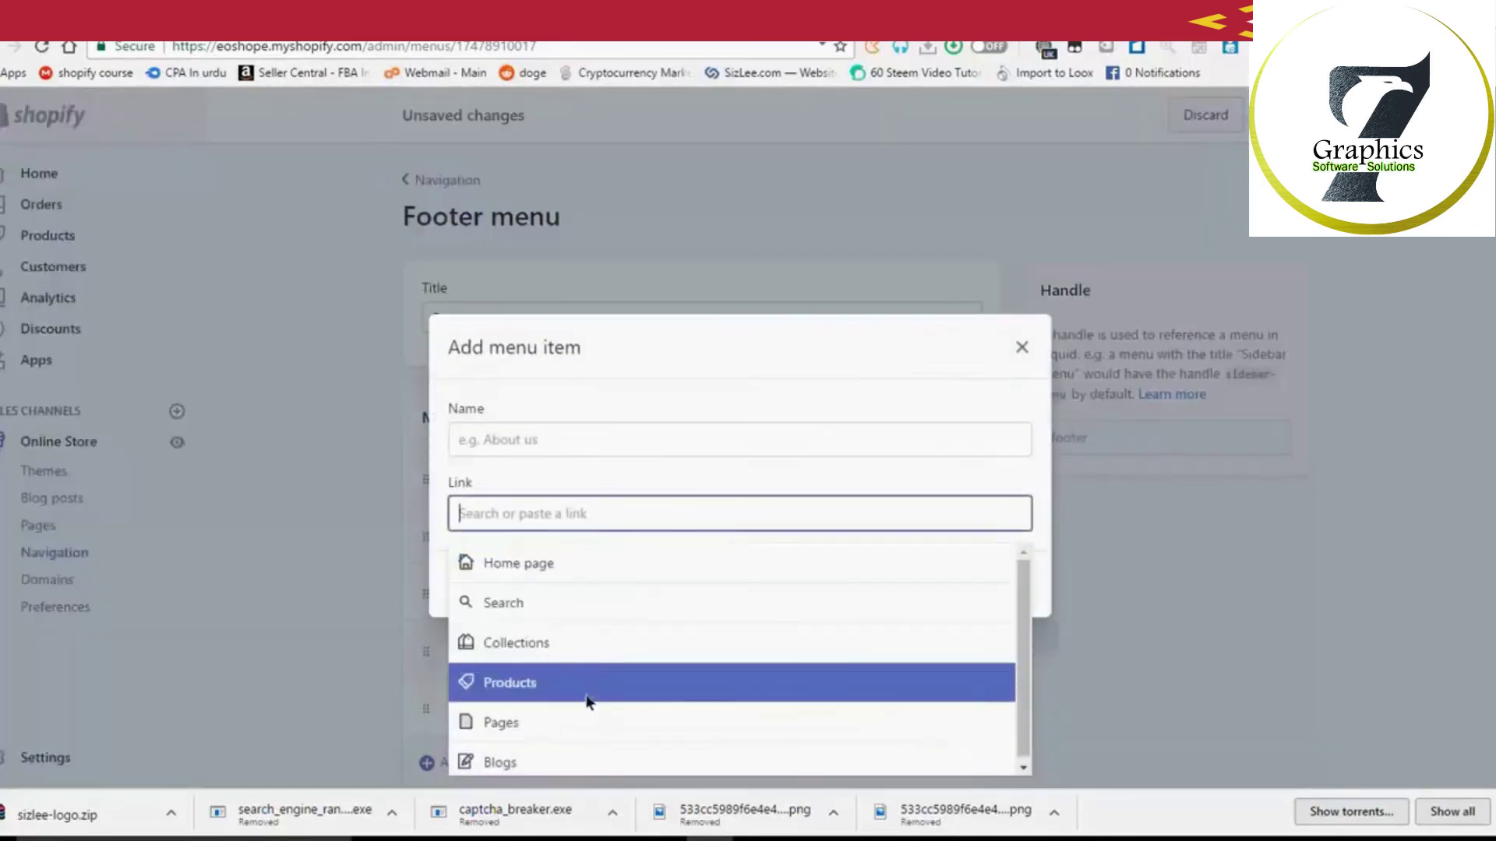
pyautogui.click(499, 683)
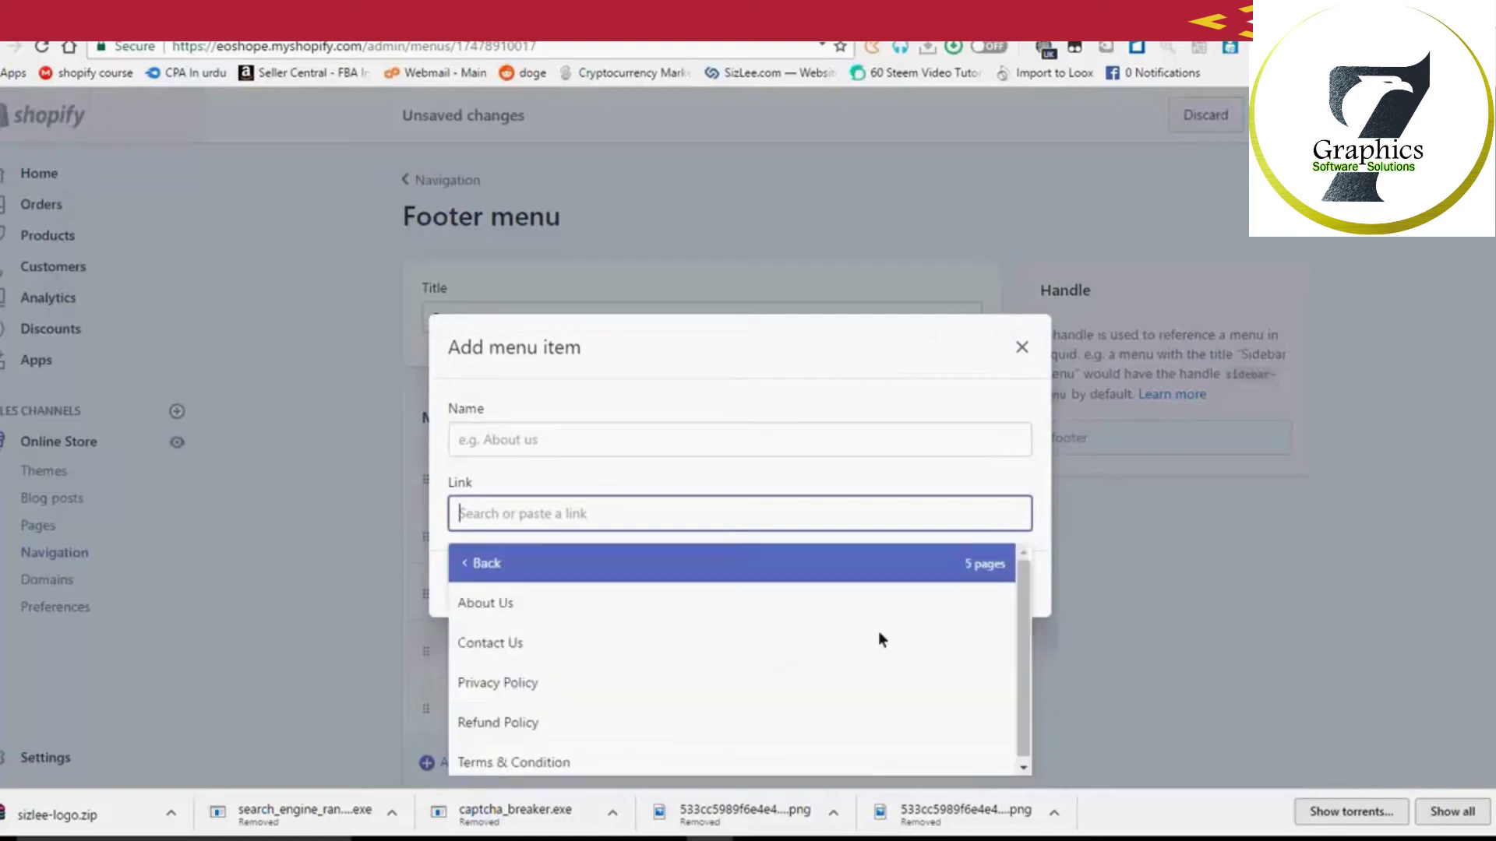
pyautogui.click(741, 640)
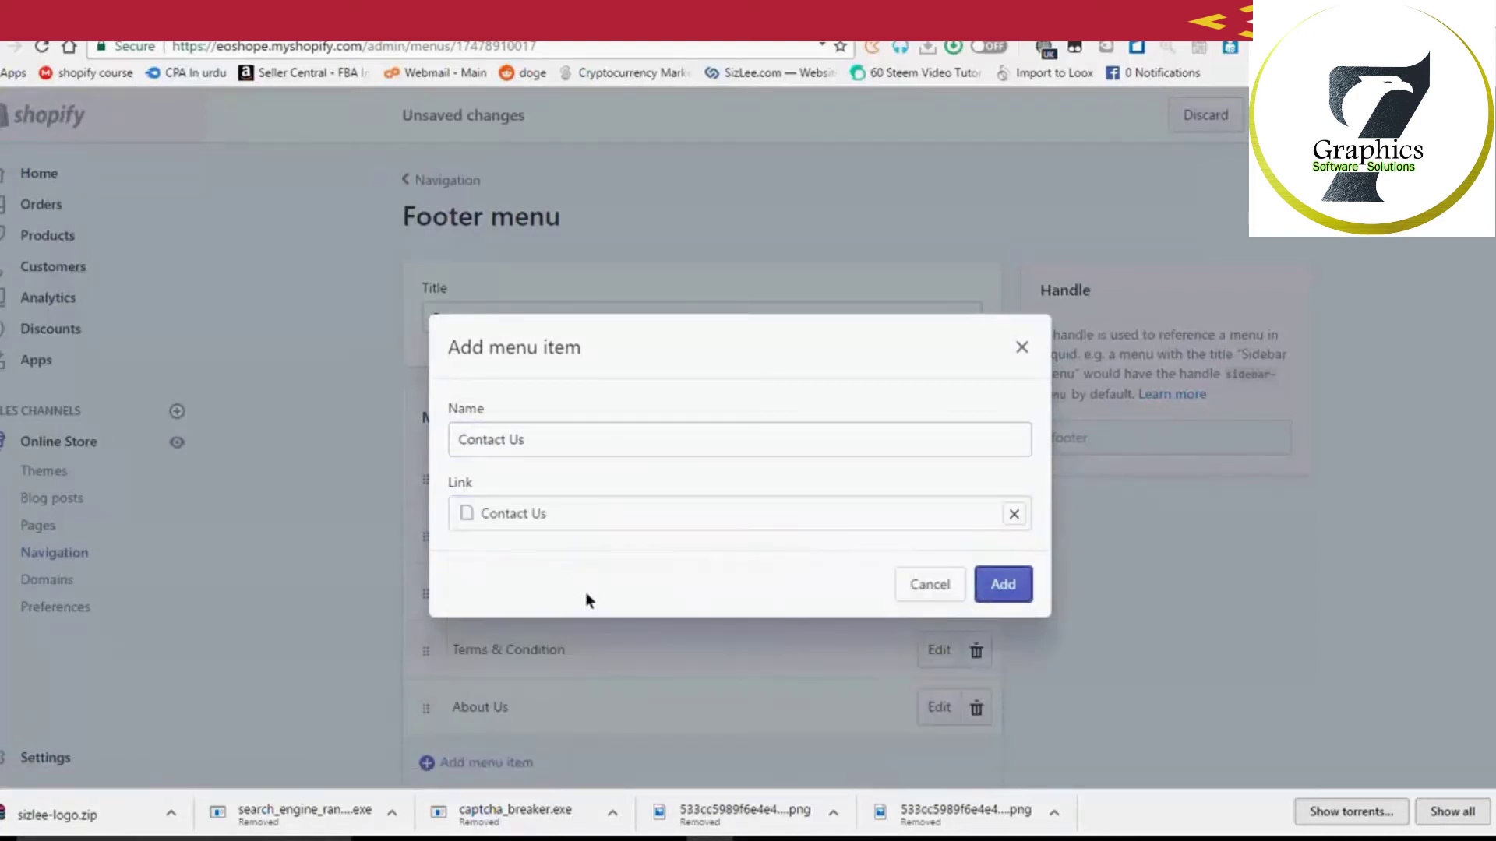
pyautogui.press('Return')
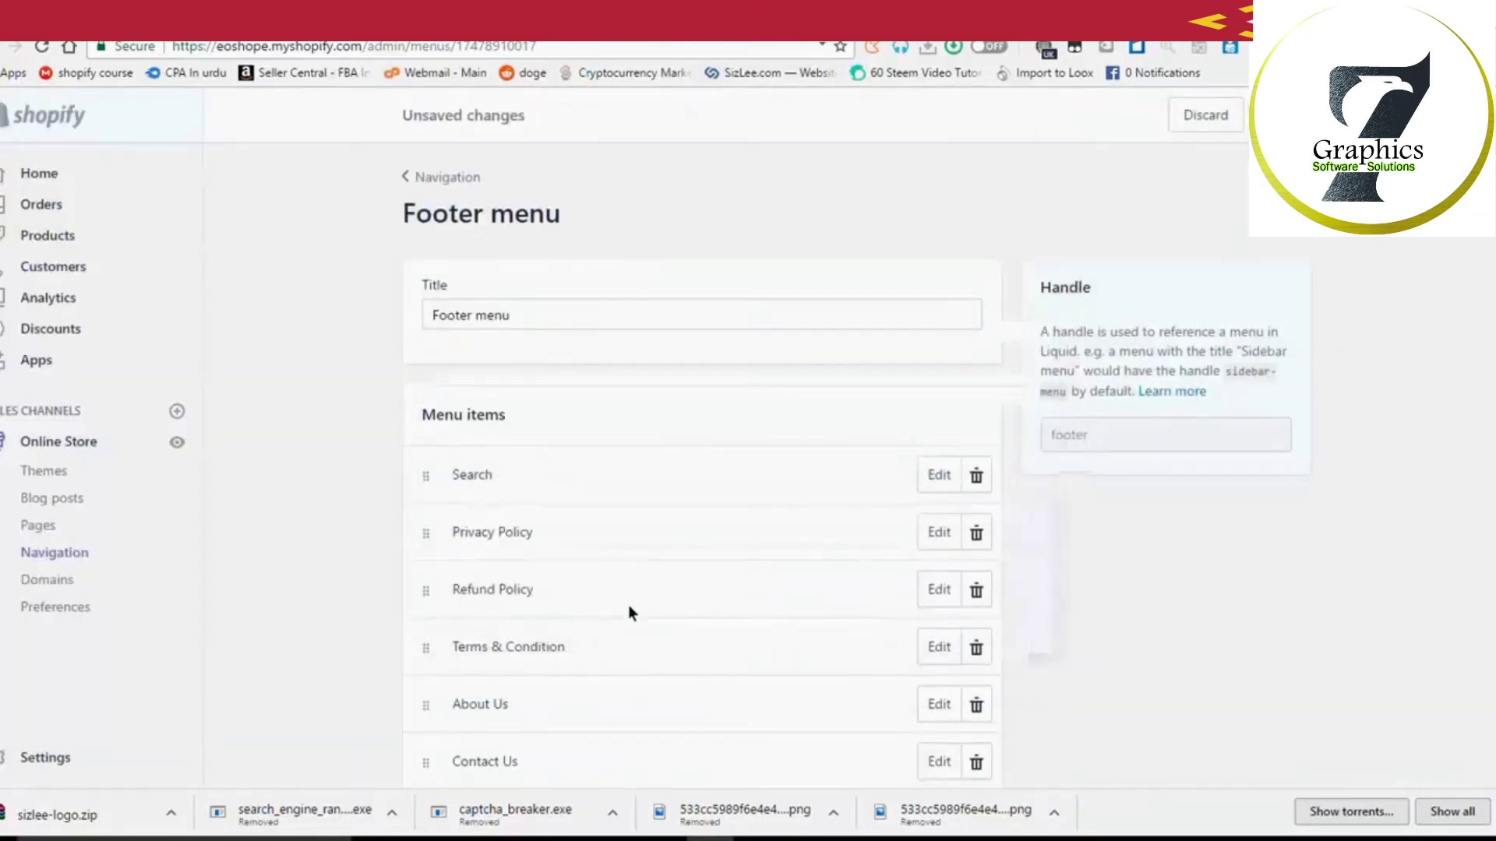
pyautogui.scroll(-2, 628, 605)
pyautogui.scroll(2, 665, 556)
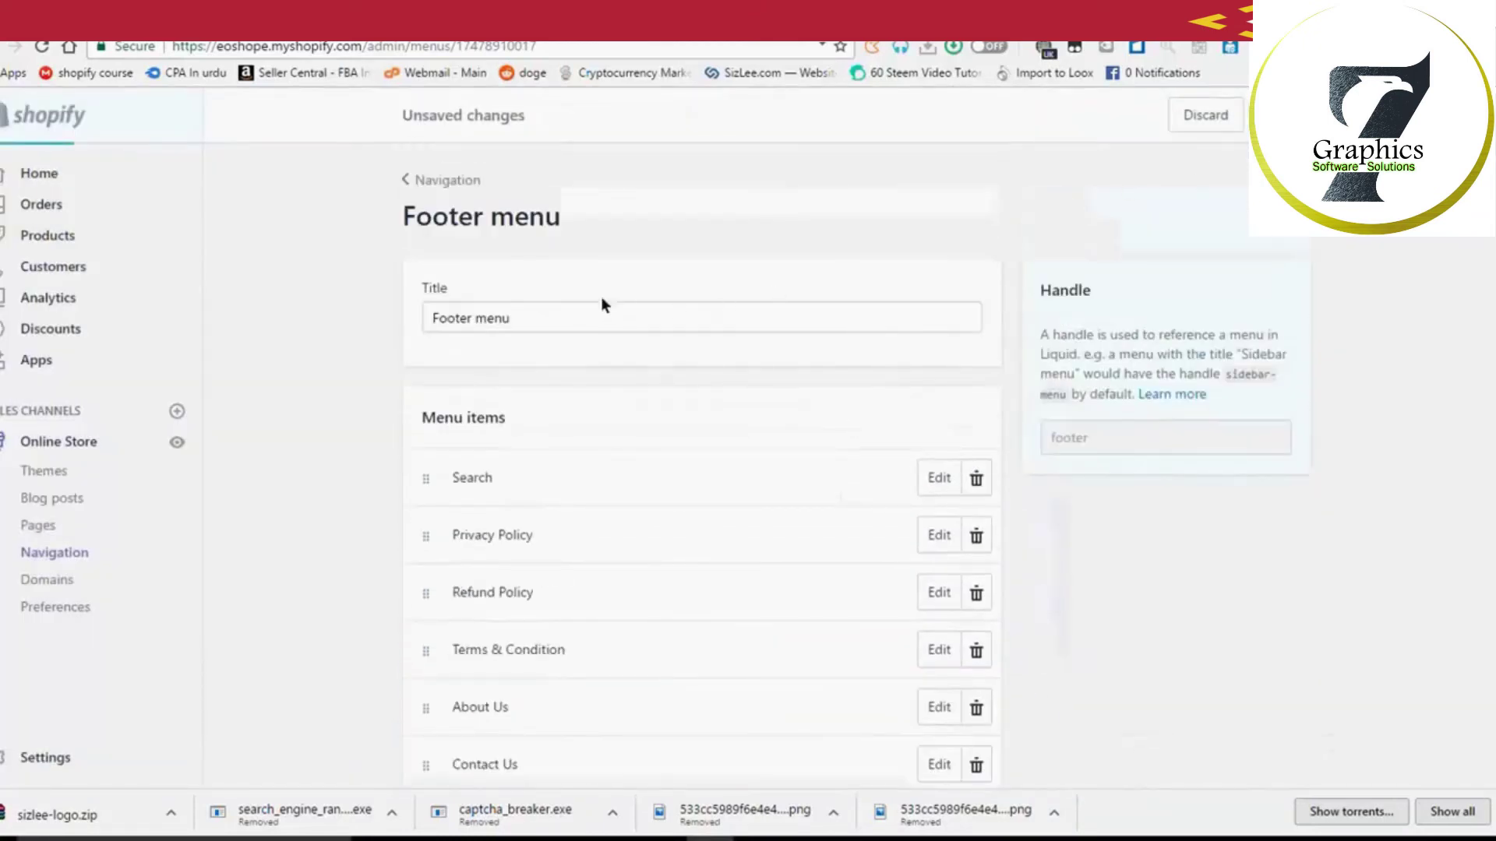
pyautogui.hotkey('ctrl', 's')
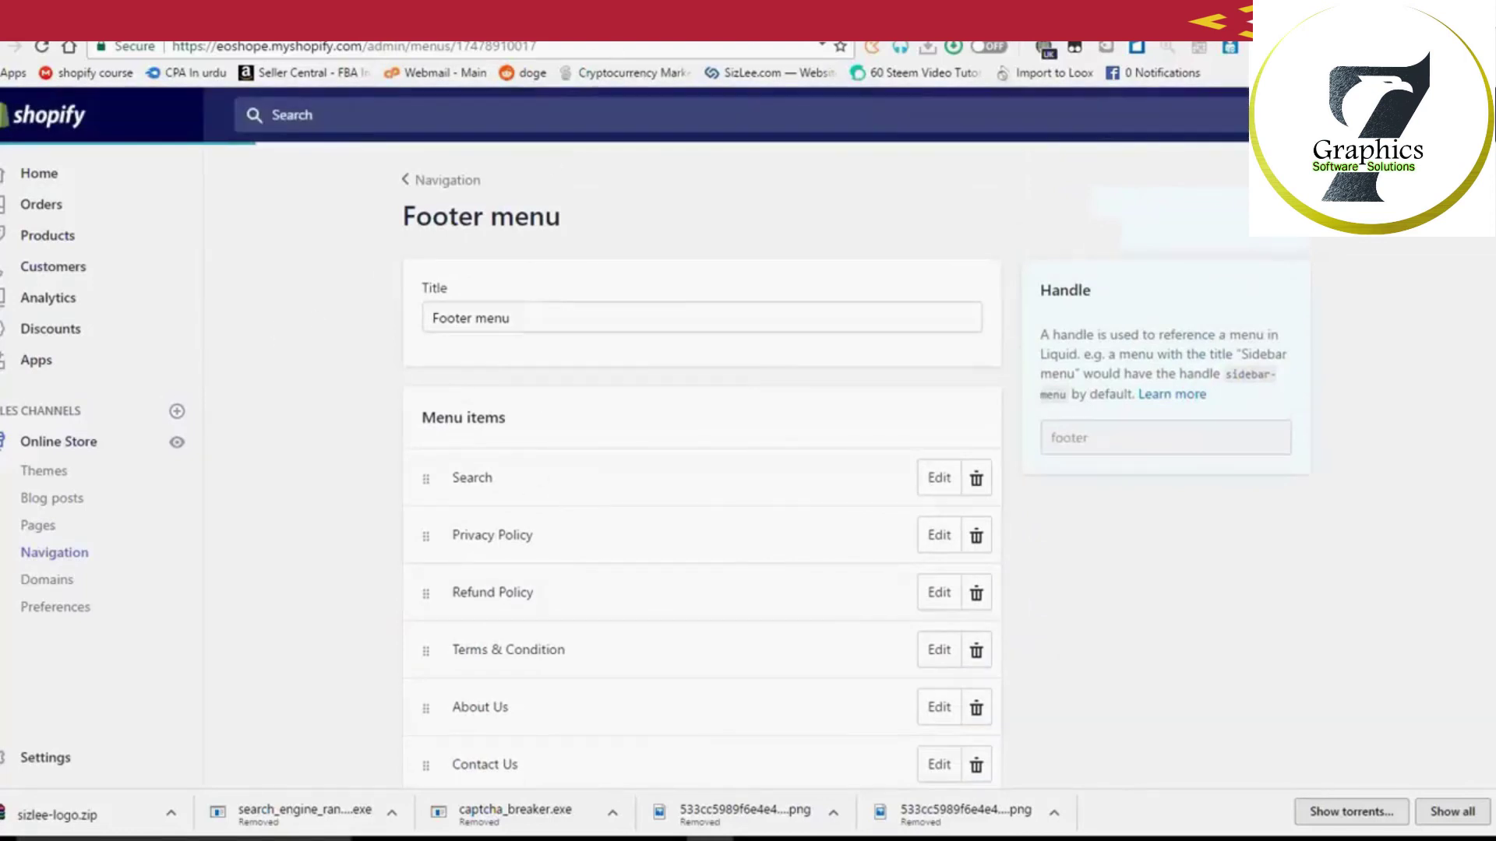
# Step: Reload the storefront home page and check the links in its footer
pyautogui.hotkey('ctrl', 'Tab')
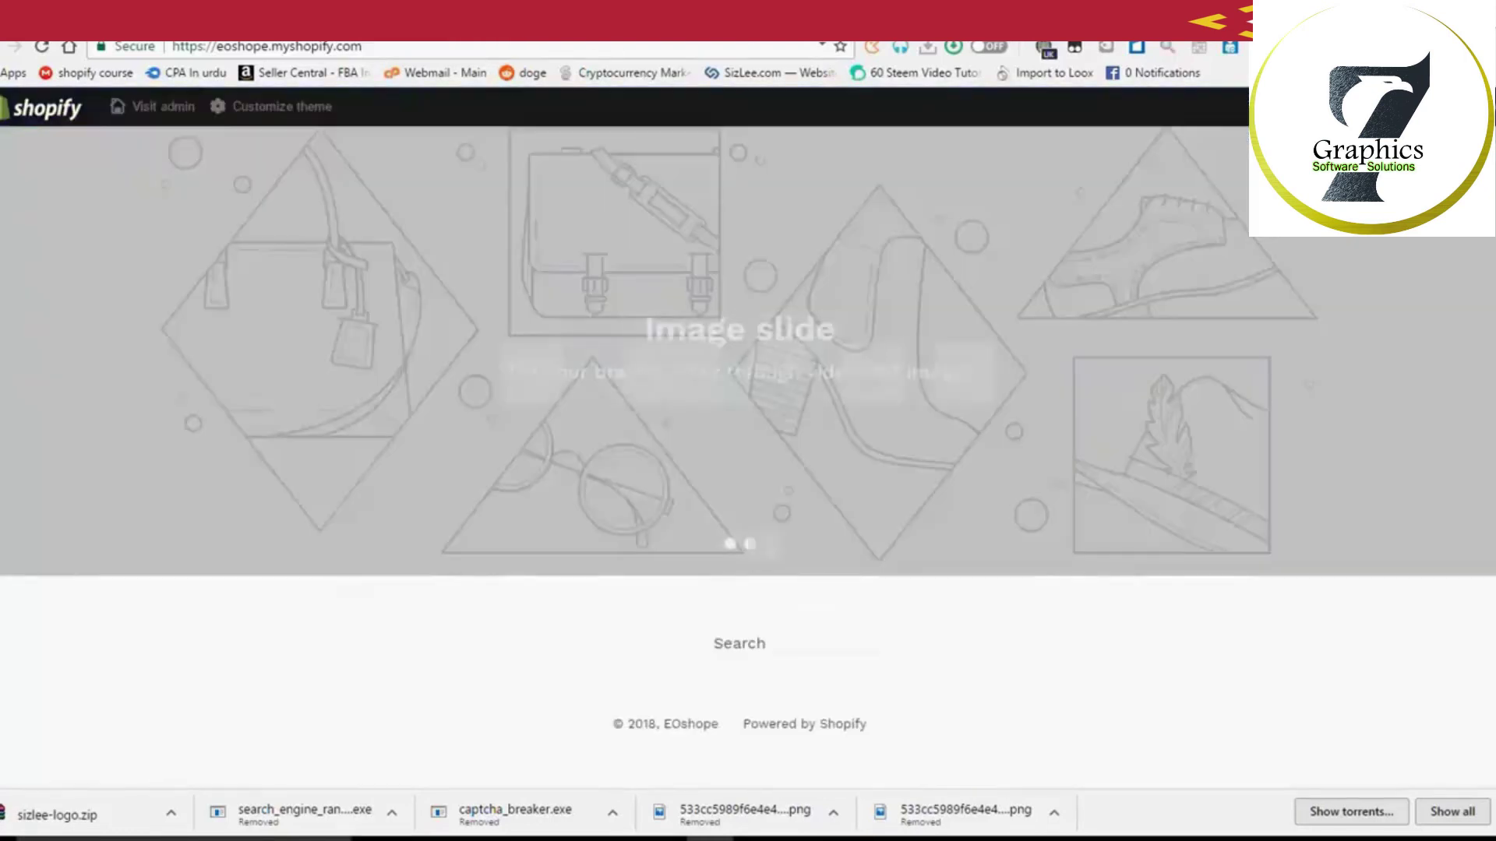
pyautogui.hotkey('ctrl', 'shift', 'Tab')
pyautogui.hotkey('ctrl', 'Tab')
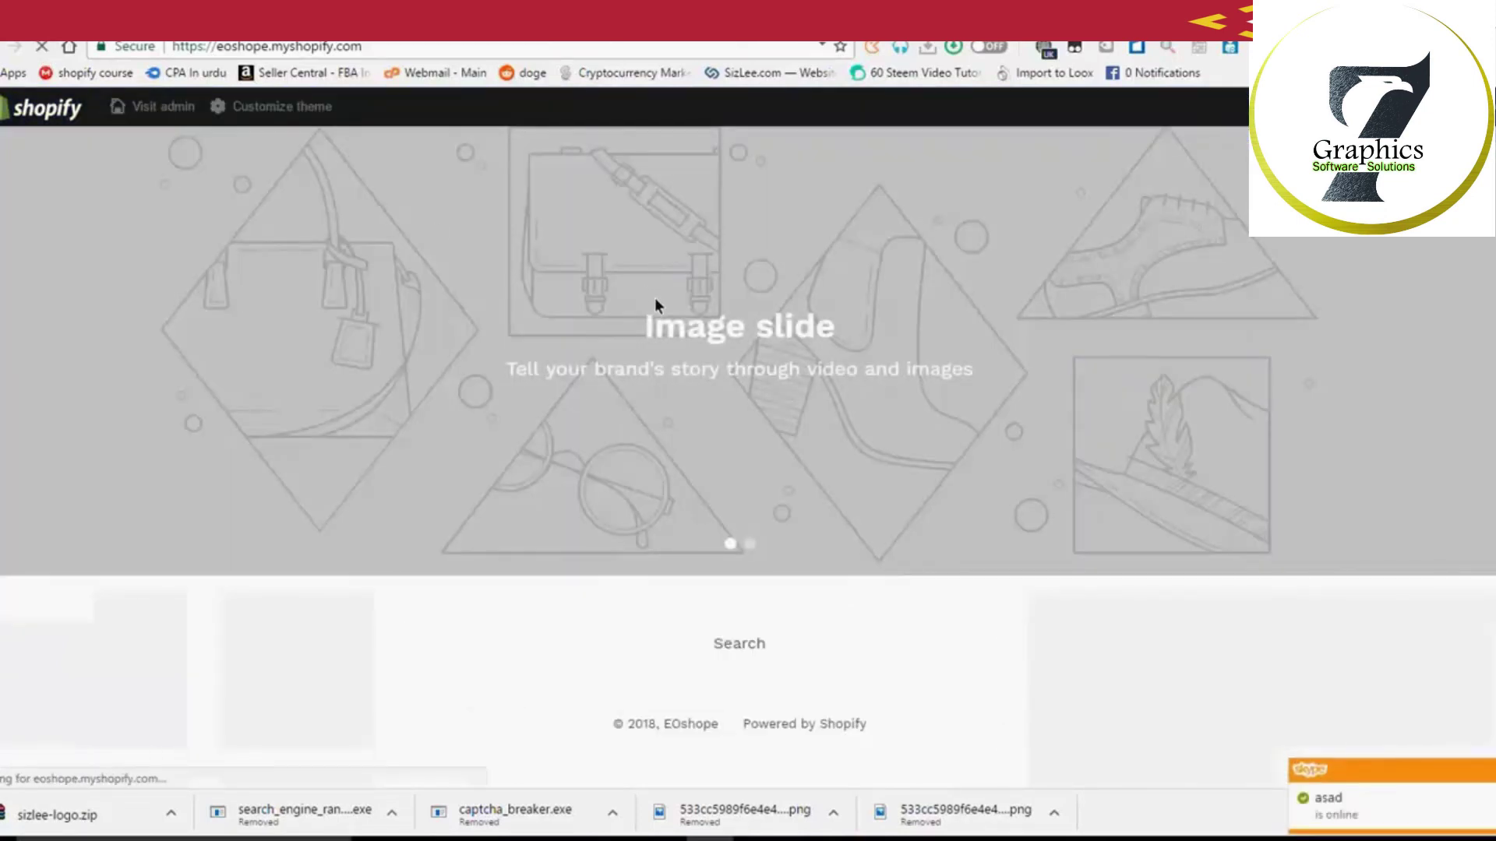
pyautogui.scroll(-10, 653, 306)
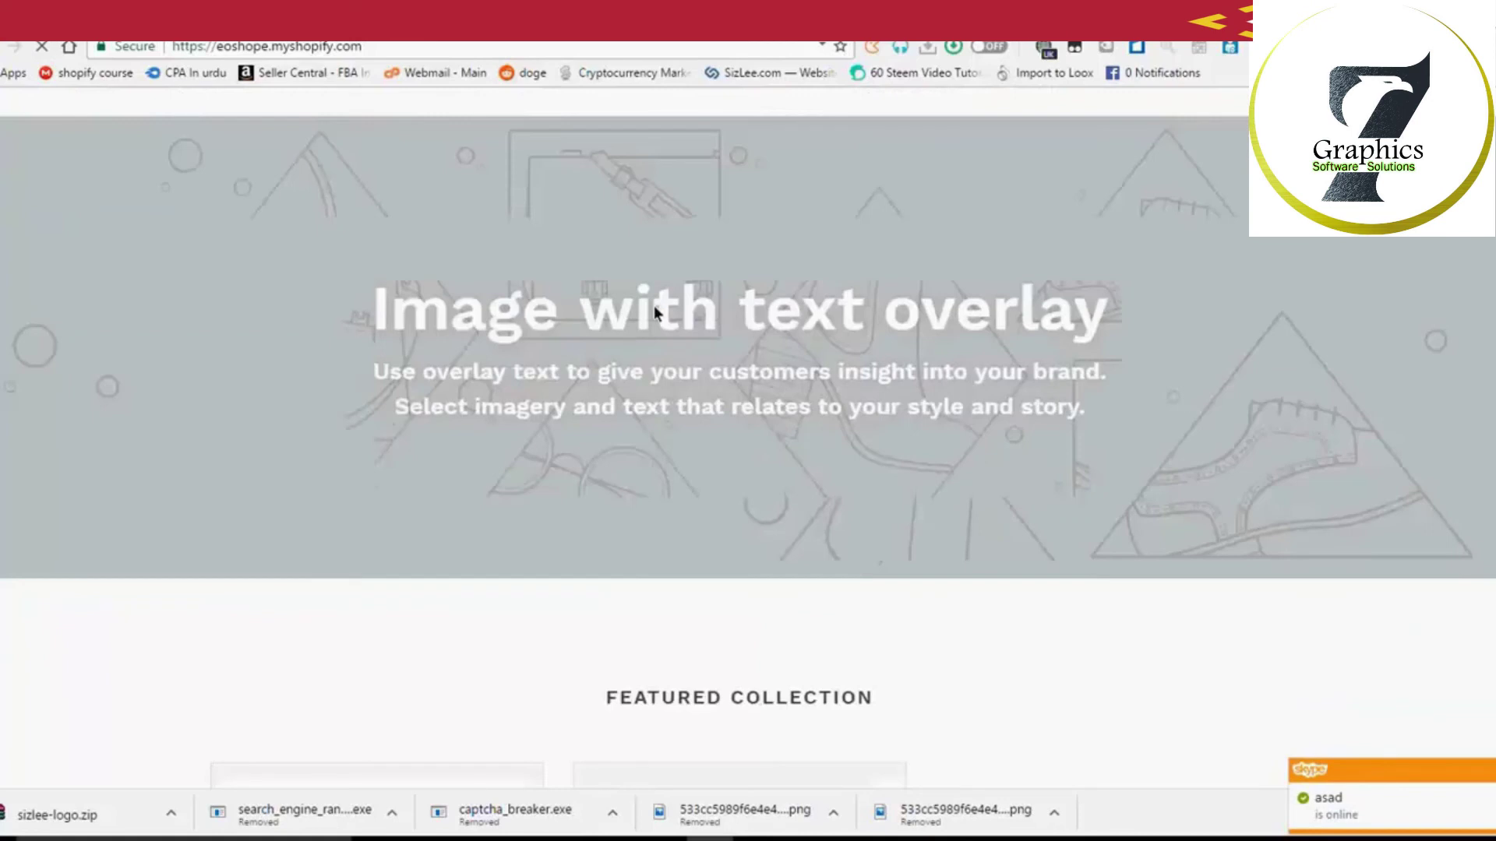
pyautogui.scroll(-10, 653, 306)
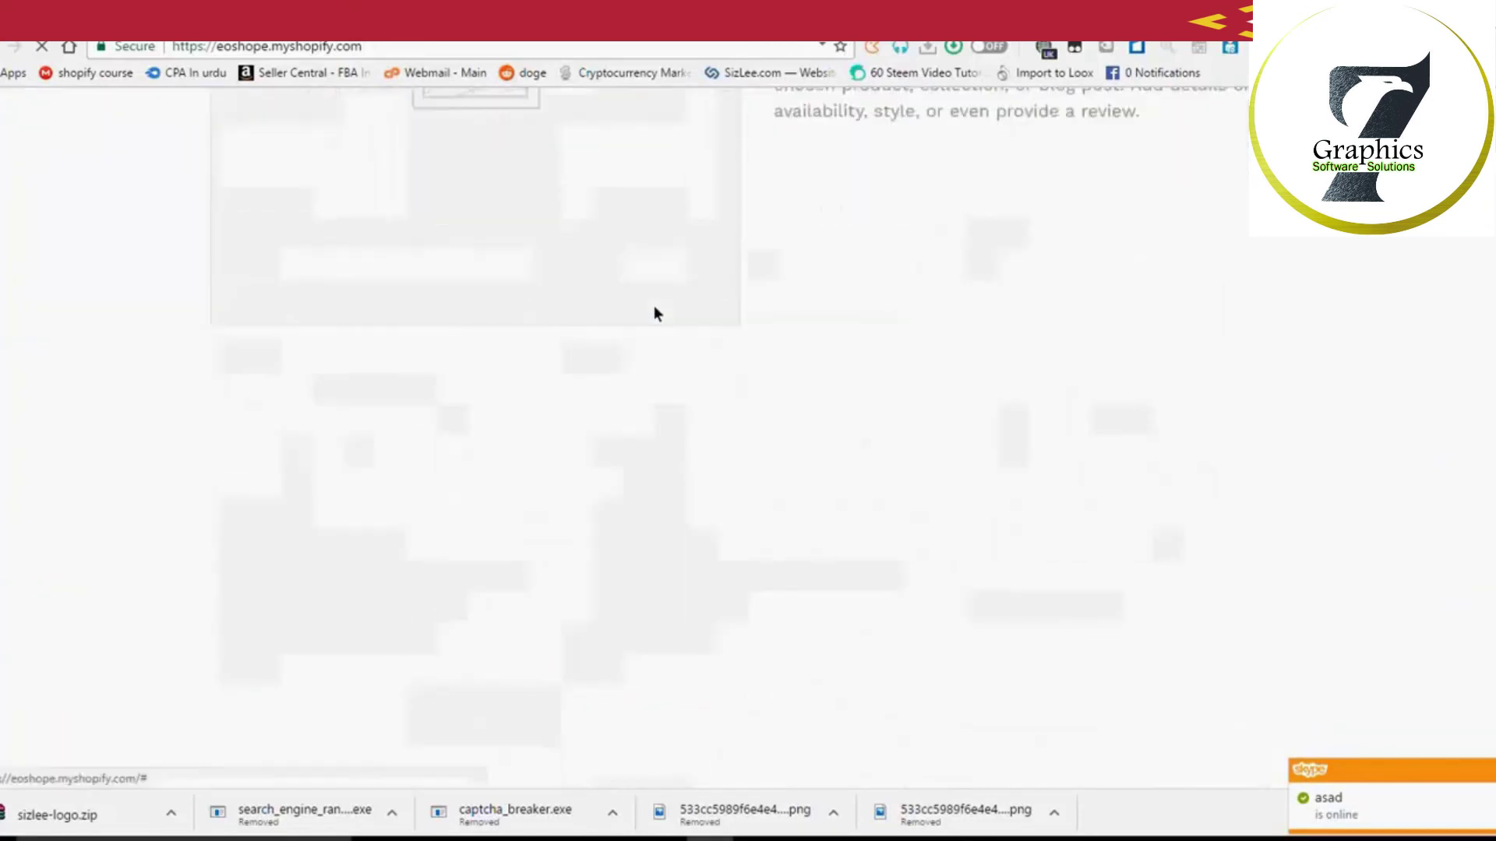
pyautogui.scroll(6, 653, 312)
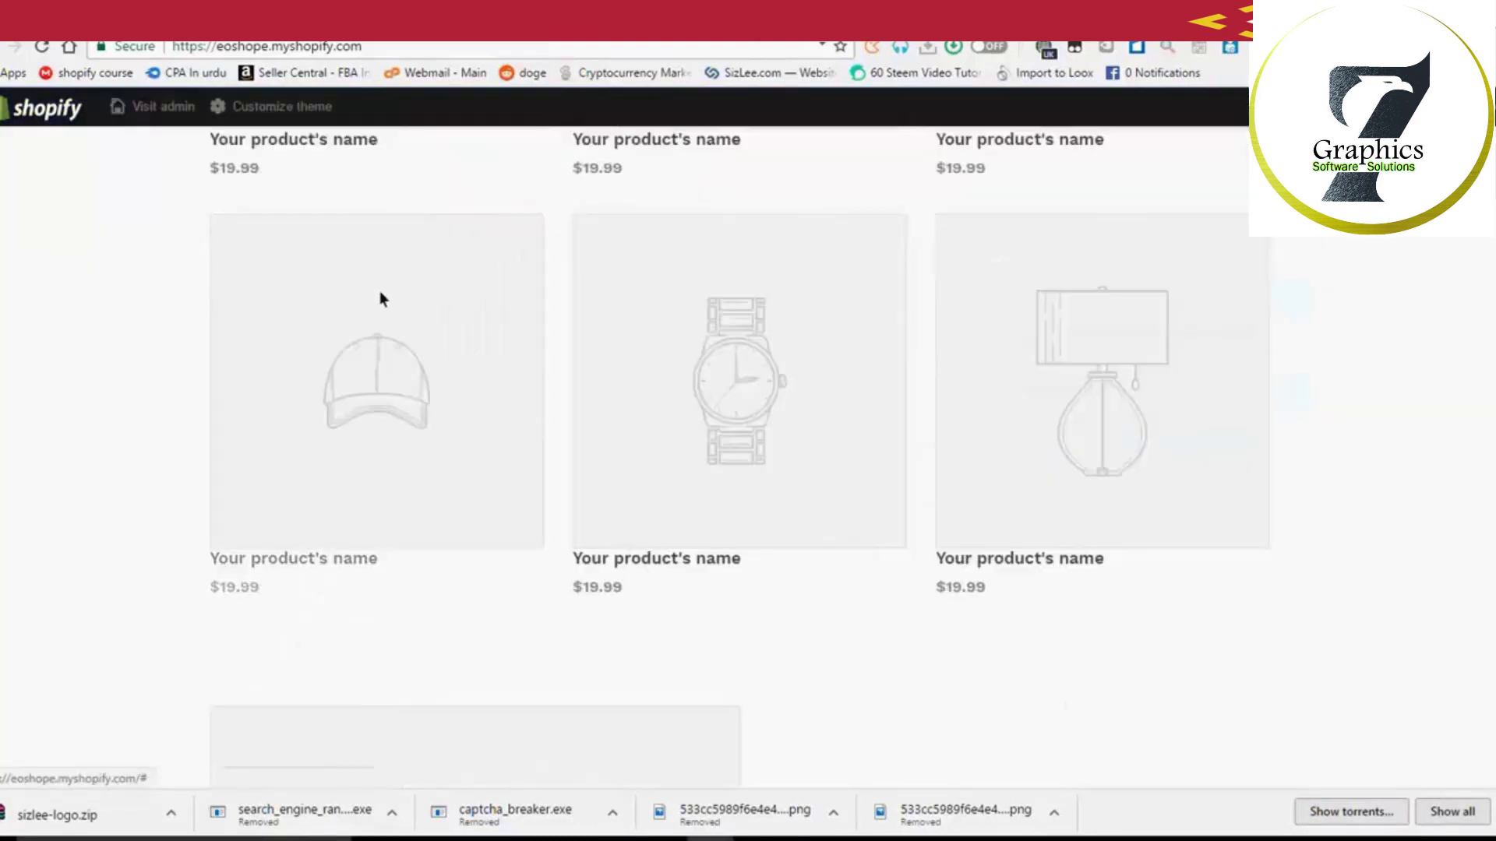
pyautogui.scroll(-5, 465, 489)
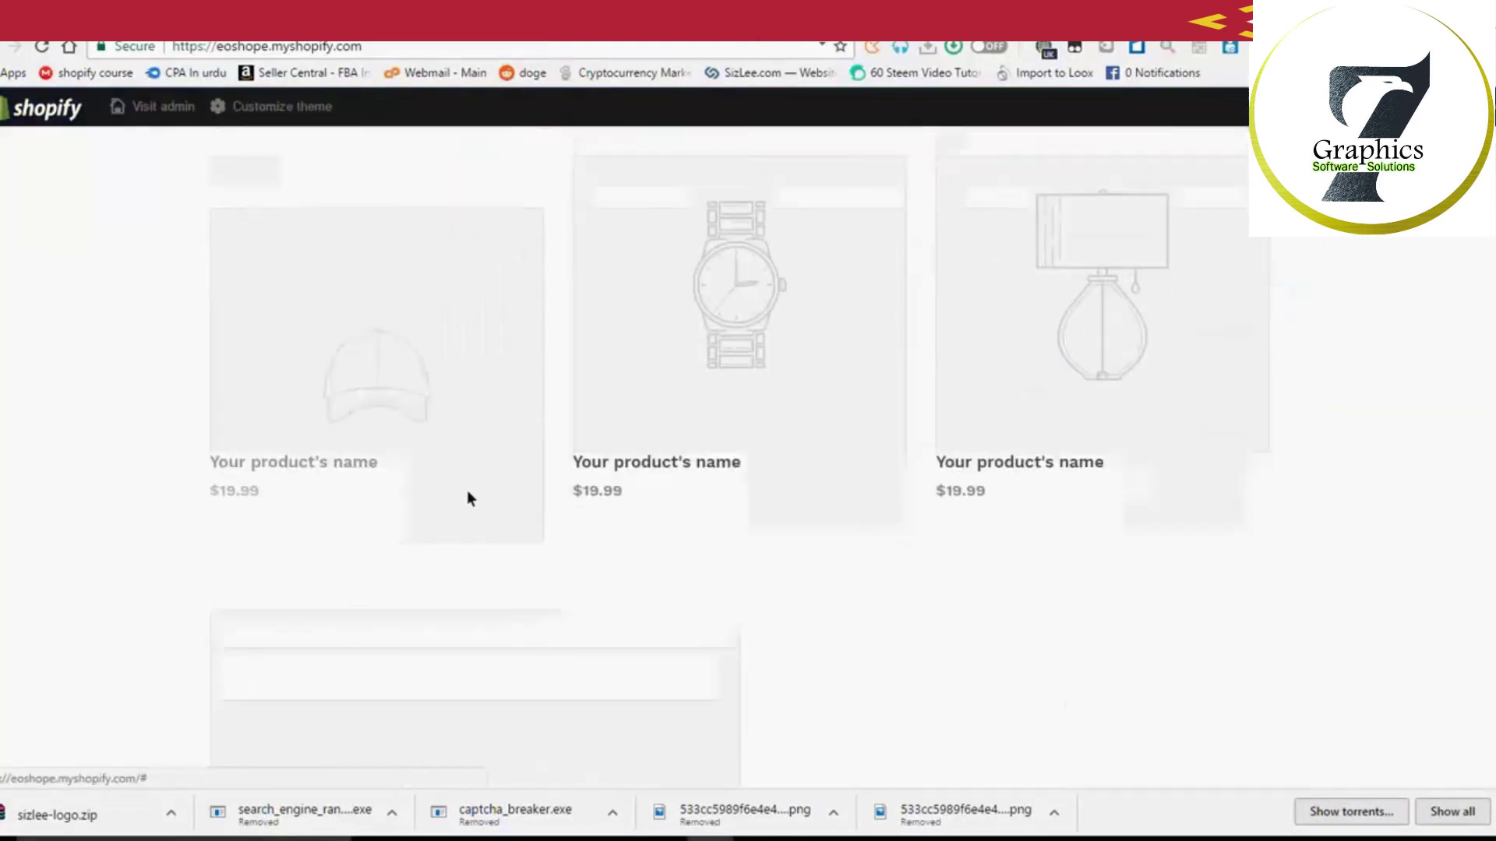
pyautogui.scroll(-5, 471, 506)
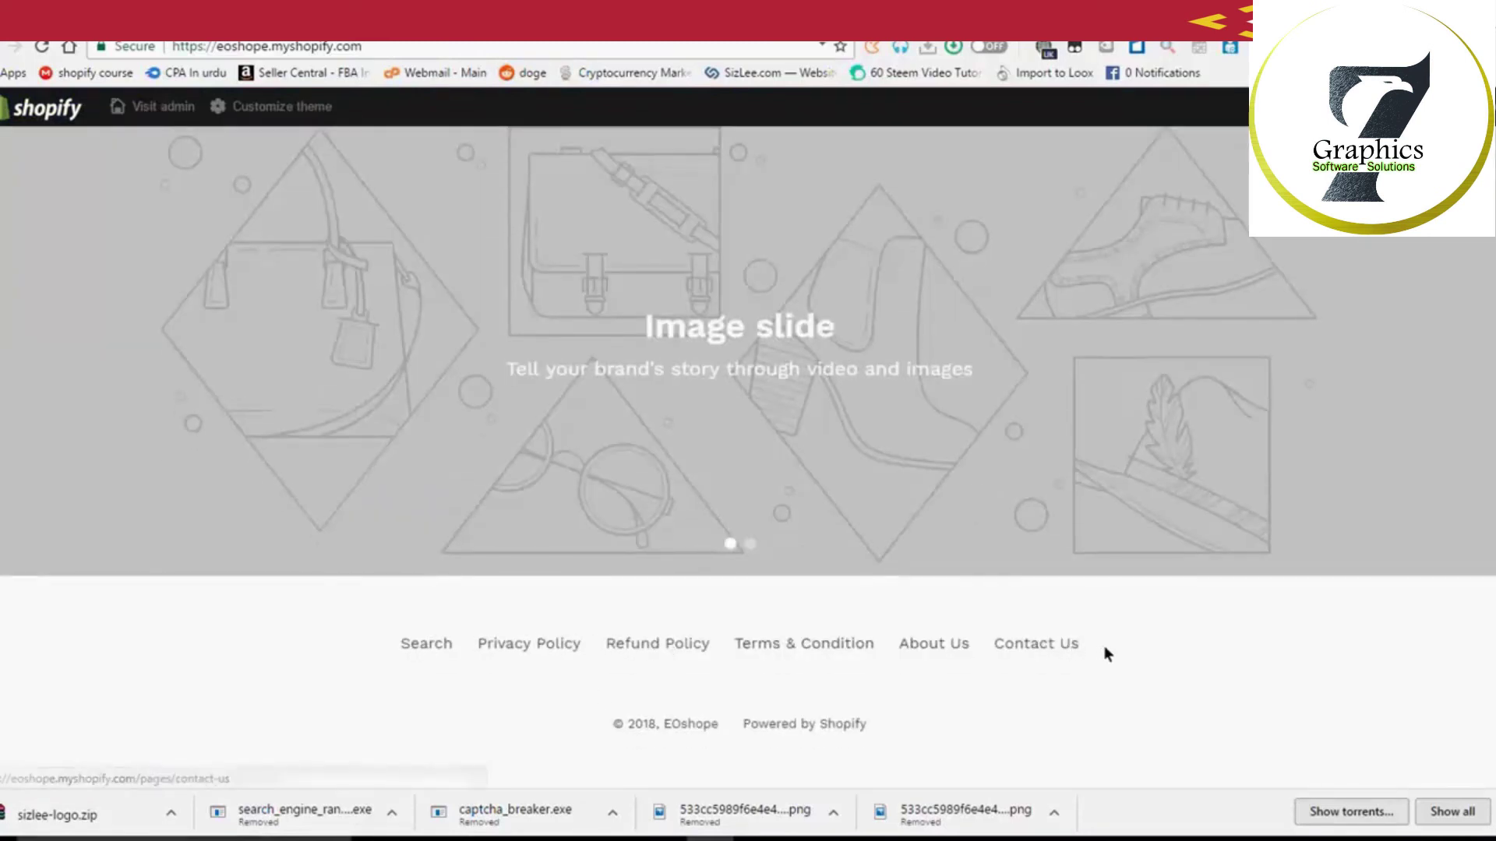
# Step: Review the storefront home page from its header navigation through the product and image sections
pyautogui.scroll(1, 1434, 519)
pyautogui.scroll(10, 1431, 519)
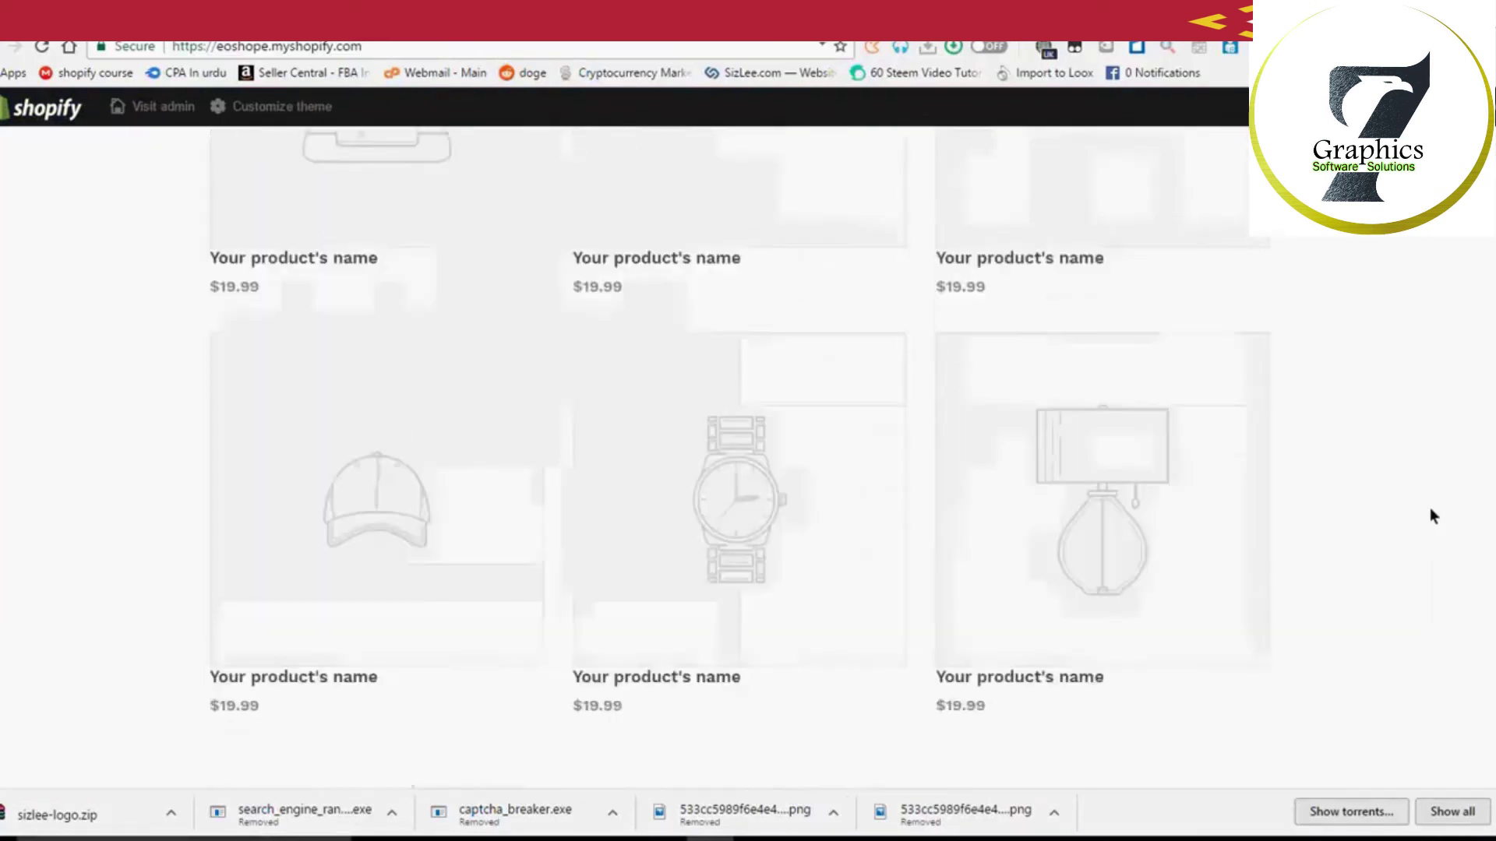
pyautogui.scroll(5, 1428, 510)
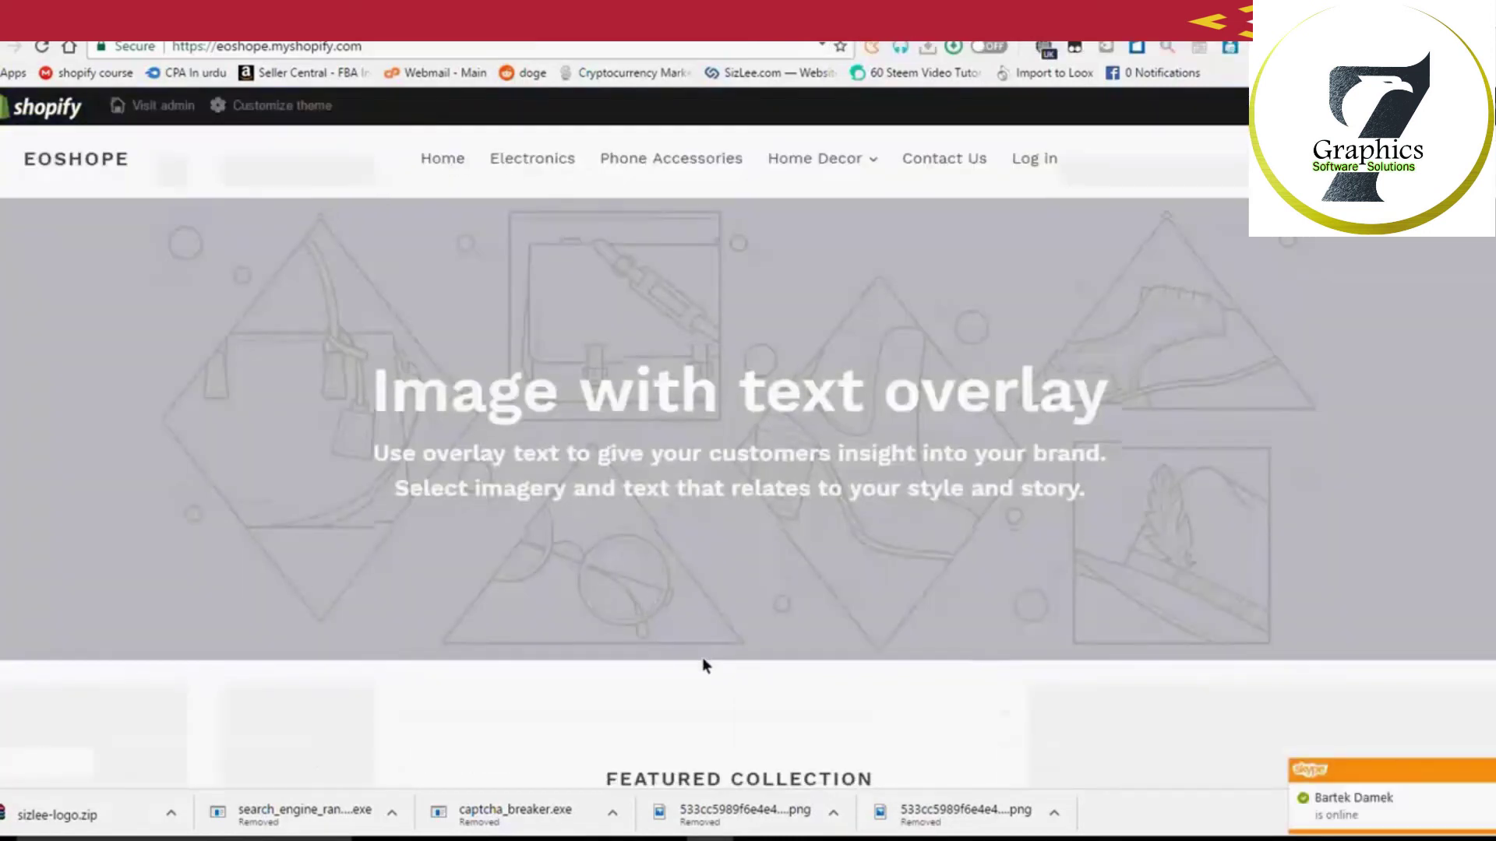
pyautogui.scroll(-10, 708, 664)
pyautogui.scroll(-15, 703, 687)
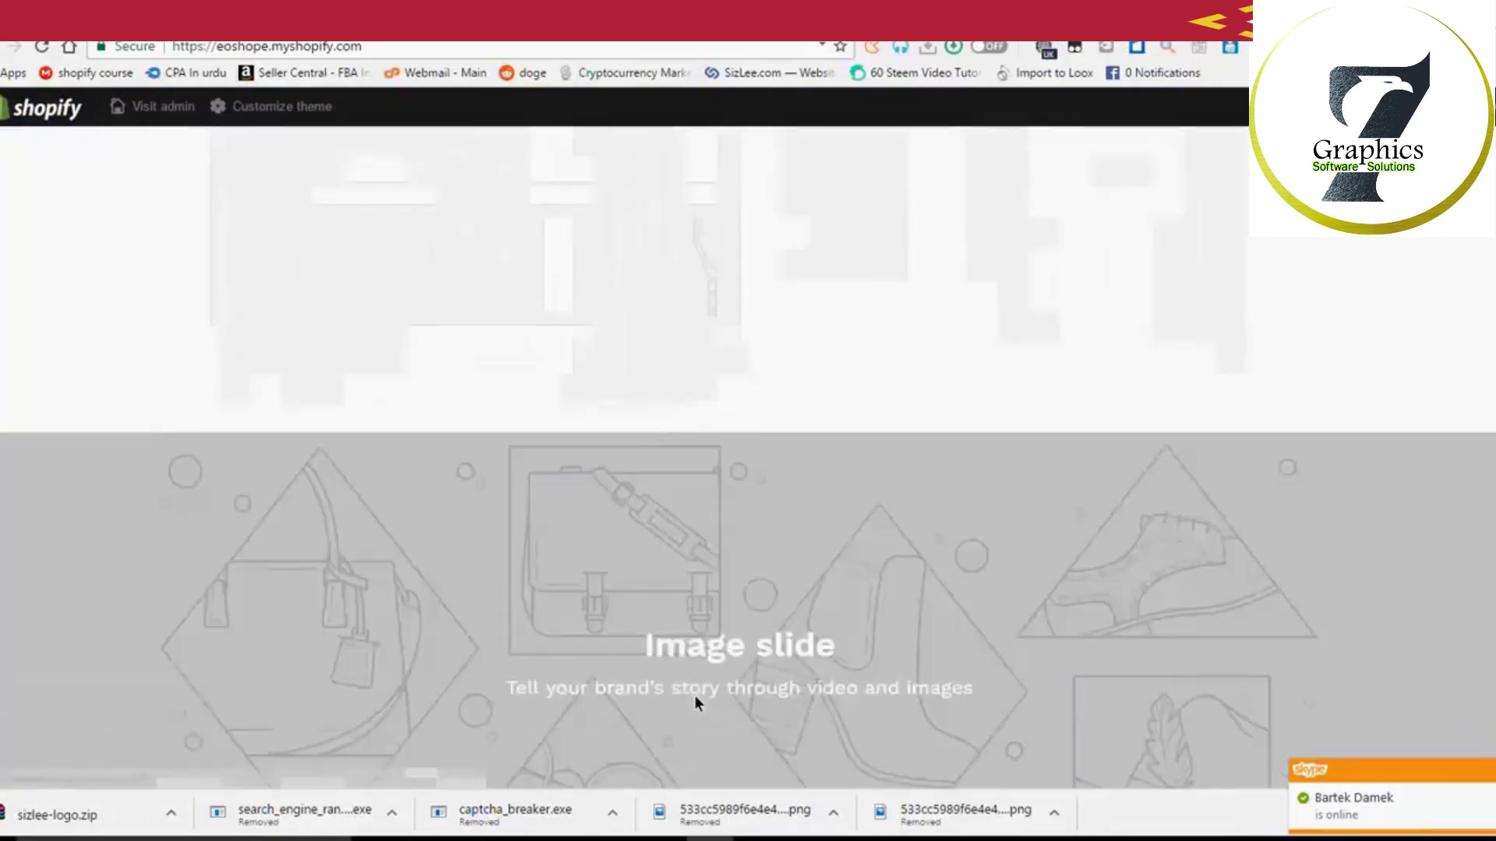
pyautogui.scroll(15, 718, 654)
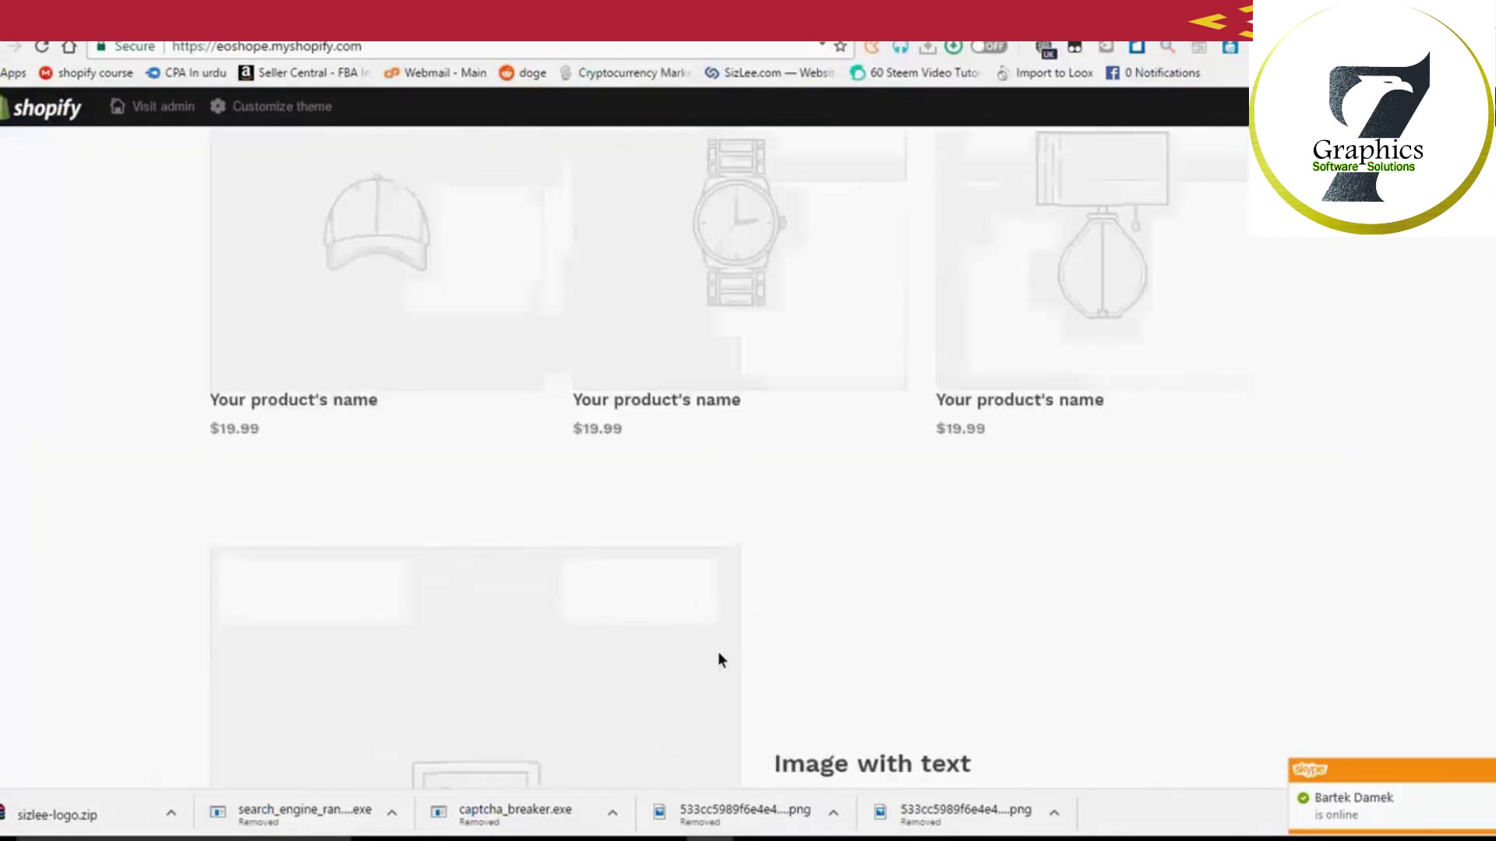